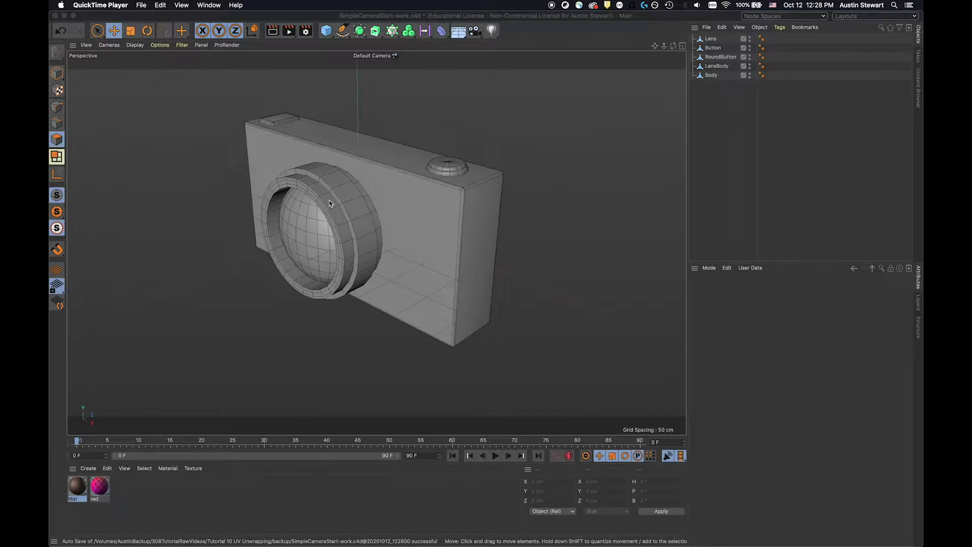
Examine the camera model from the front, back and side, including its body, lens and buttons.
{"action": "scroll", "coordinate": [346, 171], "scroll_direction": "up", "scroll_amount": 5}
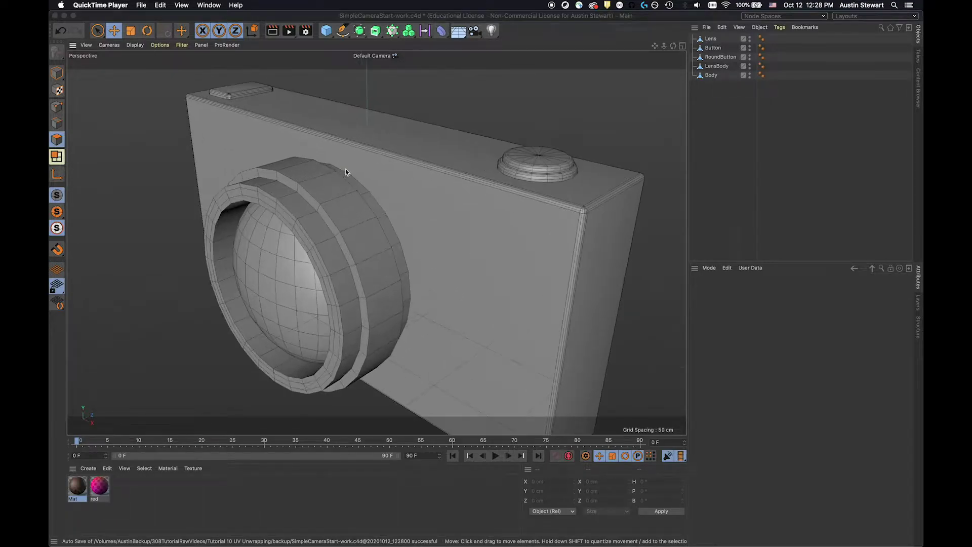
{"action": "left_click", "coordinate": [346, 169]}
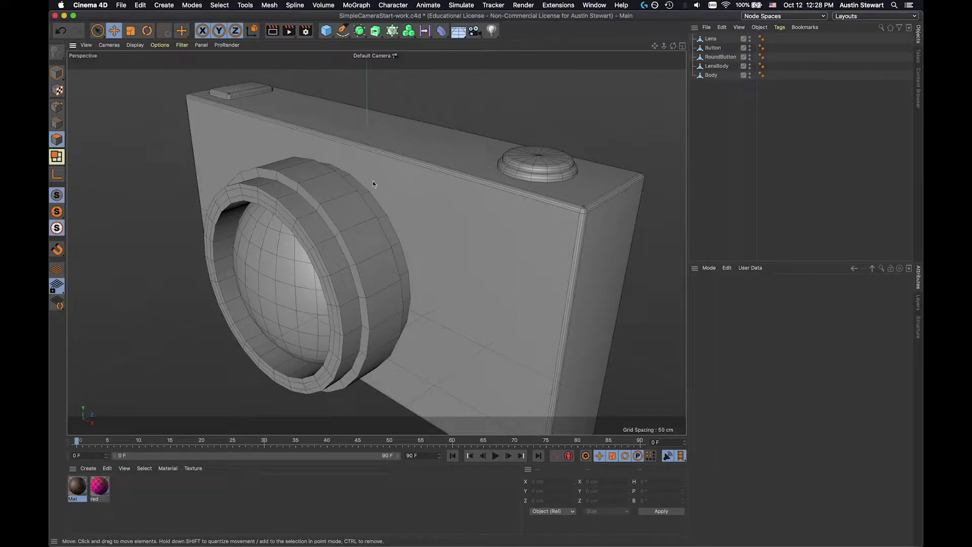
{"action": "left_click_drag", "start_coordinate": [369, 188], "coordinate": [208, 188], "text": "alt"}
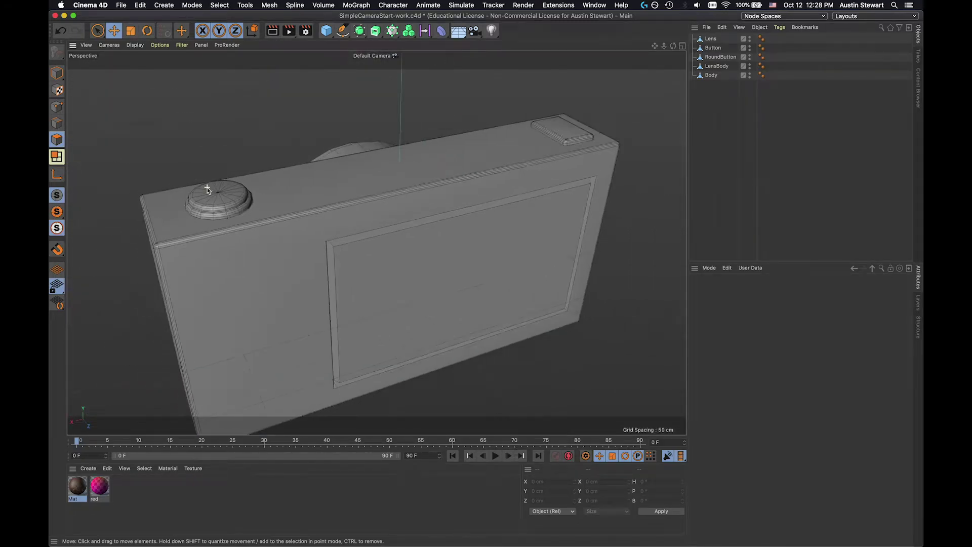
{"action": "left_click_drag", "start_coordinate": [270, 262], "coordinate": [526, 234], "text": "alt"}
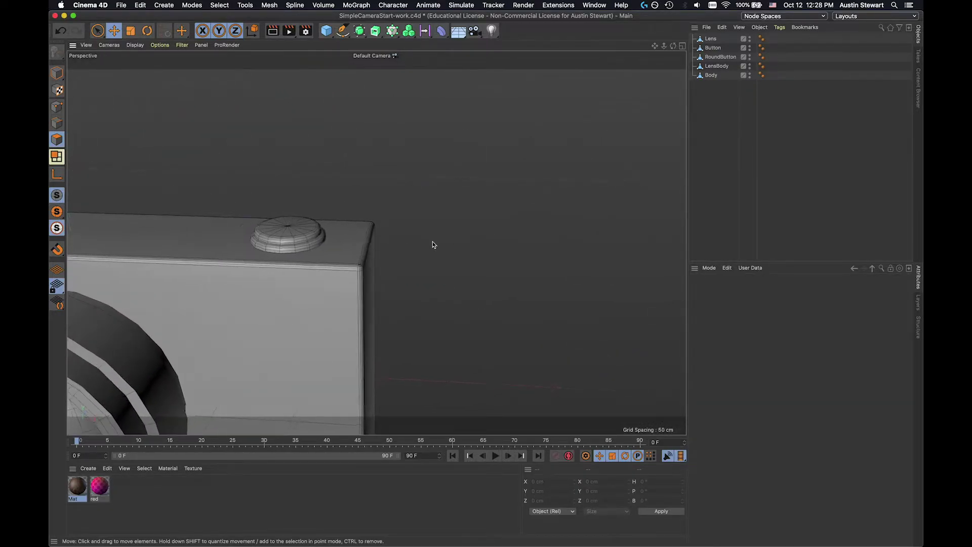
{"action": "scroll", "coordinate": [376, 242], "scroll_direction": "down", "scroll_amount": 5}
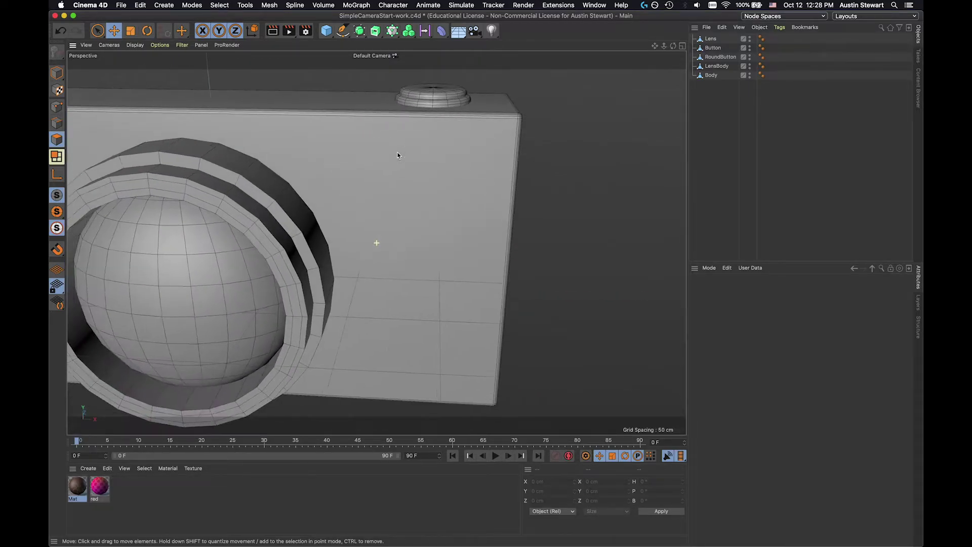
{"action": "left_click_drag", "start_coordinate": [399, 162], "coordinate": [326, 169], "text": "alt"}
{"action": "middle_click_drag", "start_coordinate": [314, 161], "coordinate": [310, 201], "text": "alt"}
{"action": "left_click_drag", "start_coordinate": [310, 202], "coordinate": [324, 219], "text": "alt"}
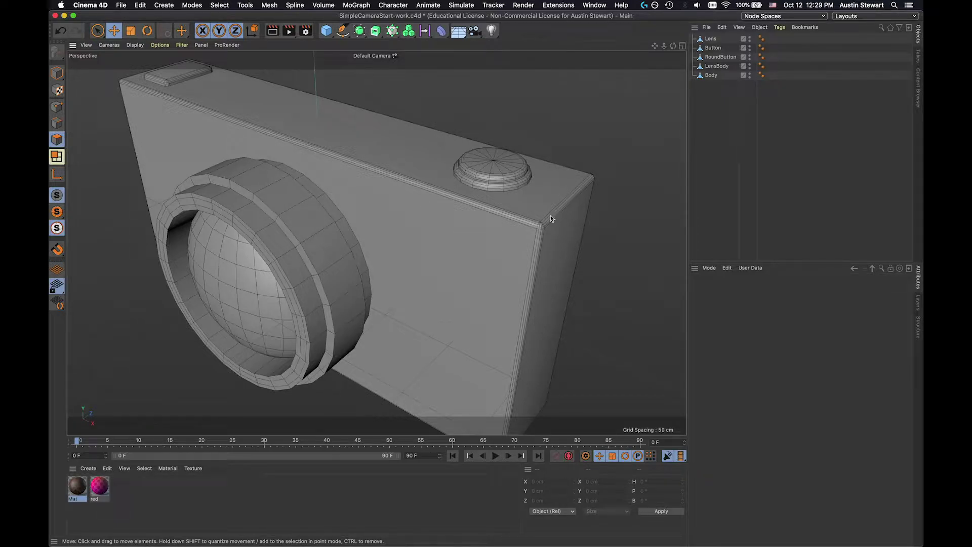
{"action": "left_click_drag", "start_coordinate": [475, 259], "coordinate": [426, 240], "text": "alt"}
{"action": "left_click_drag", "start_coordinate": [529, 312], "coordinate": [441, 202], "text": "alt"}
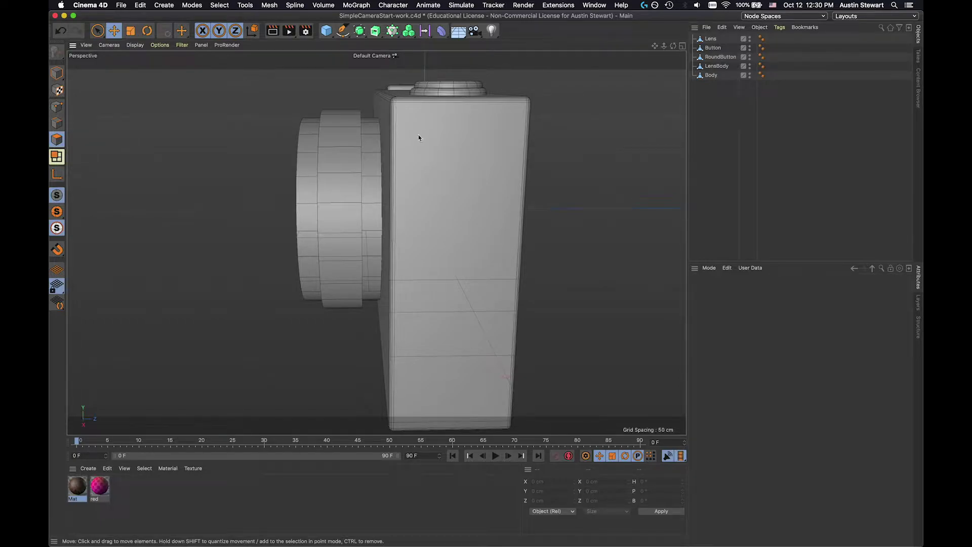
Create a circle spline on the ZY plane with a 20 cm radius.
{"action": "scroll", "coordinate": [393, 126], "scroll_direction": "down", "scroll_amount": 5}
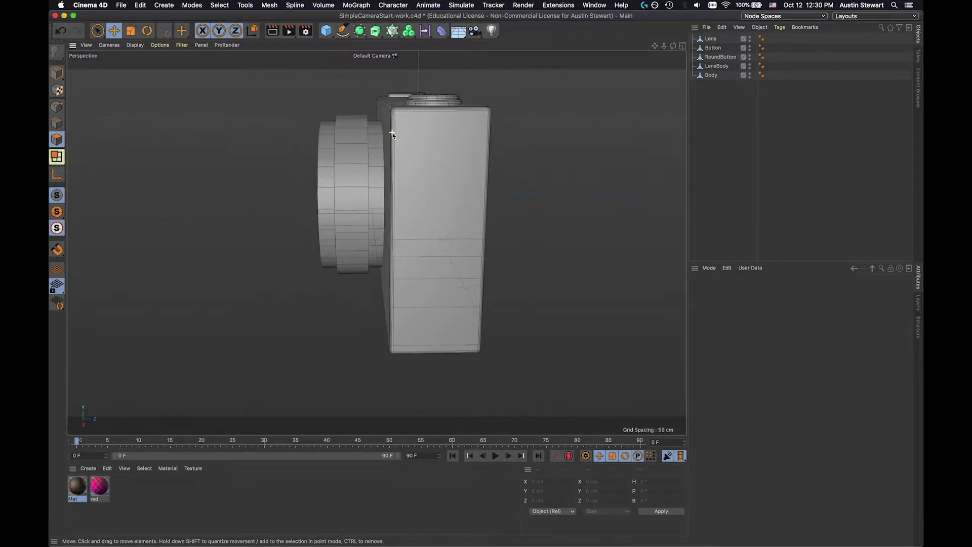
{"action": "left_click_drag", "start_coordinate": [381, 132], "coordinate": [381, 167], "text": "alt"}
{"action": "left_click", "coordinate": [352, 31]}
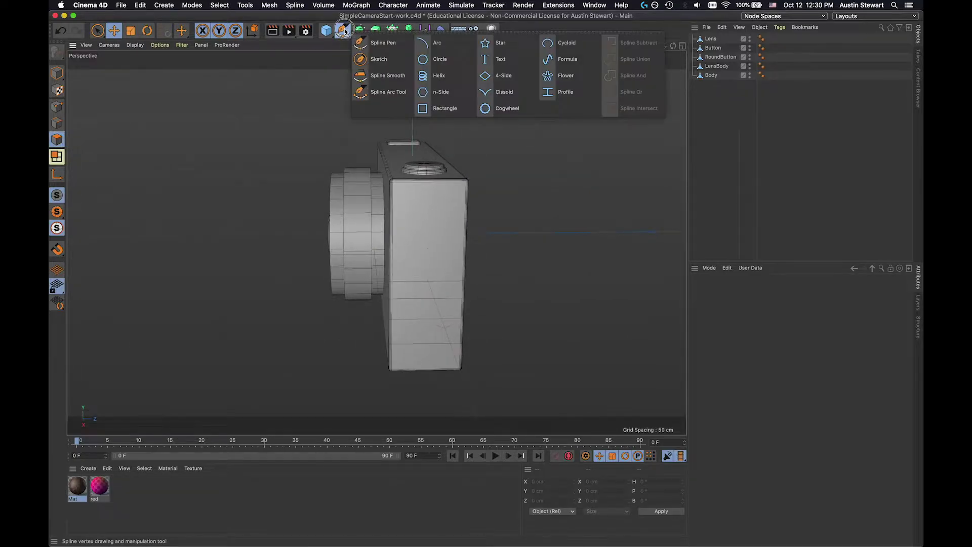
{"action": "left_click", "coordinate": [453, 59]}
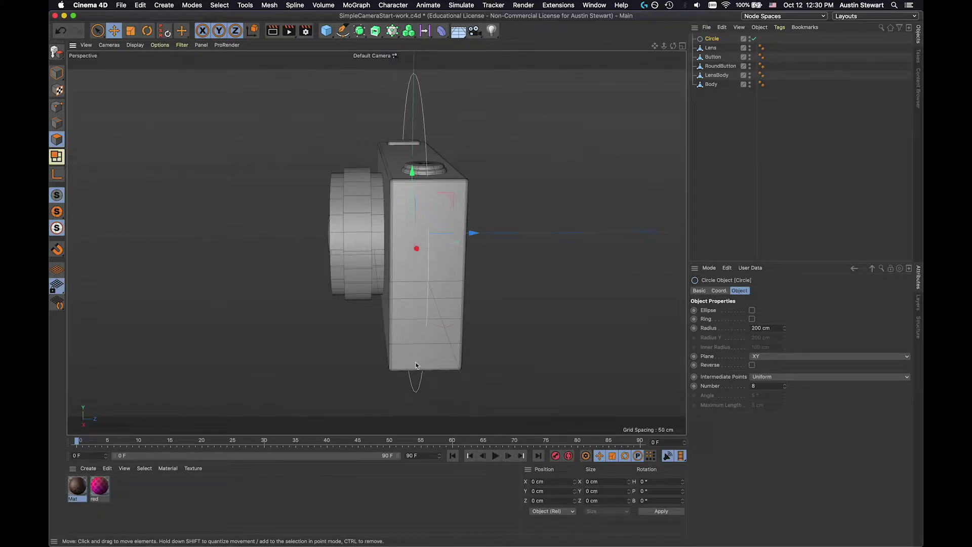
{"action": "left_click", "coordinate": [786, 359]}
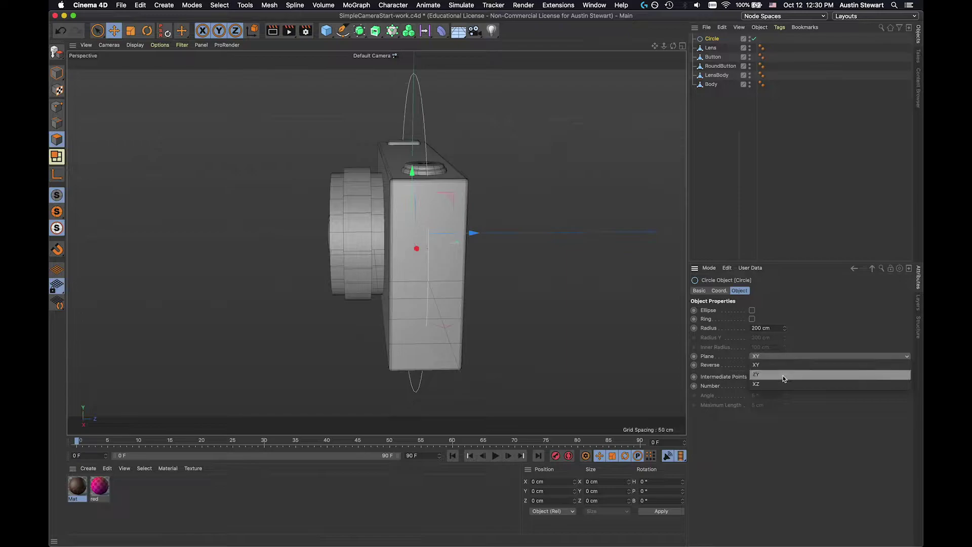
{"action": "left_click", "coordinate": [782, 375]}
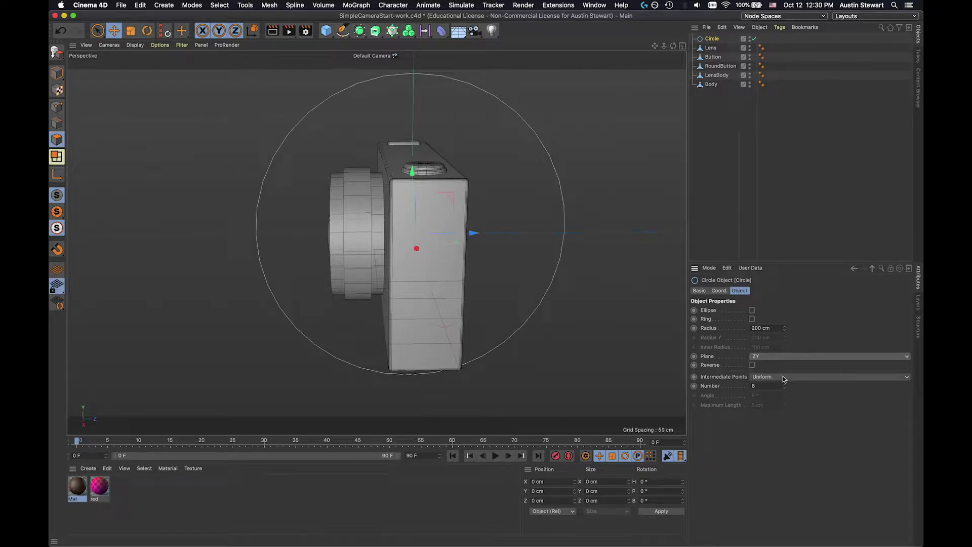
{"action": "left_click", "coordinate": [769, 327]}
{"action": "type", "text": "20"}
{"action": "key", "text": "Return"}
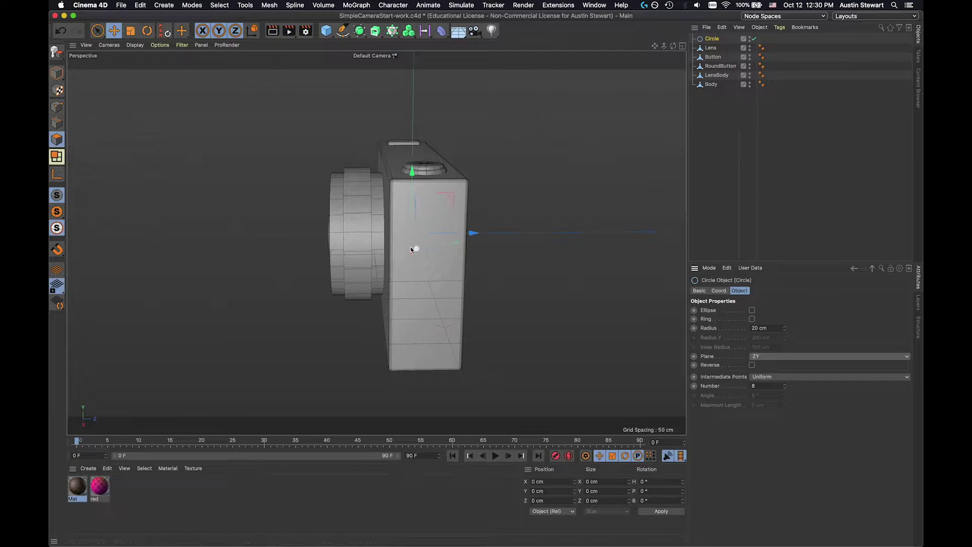
Move the circle spline along the X axis until it sits just outside the camera body's side face.
{"action": "key", "text": "y"}
{"action": "key", "text": "z"}
{"action": "left_click_drag", "start_coordinate": [416, 250], "coordinate": [420, 306]}
{"action": "key", "text": "y"}
{"action": "key", "text": "z"}
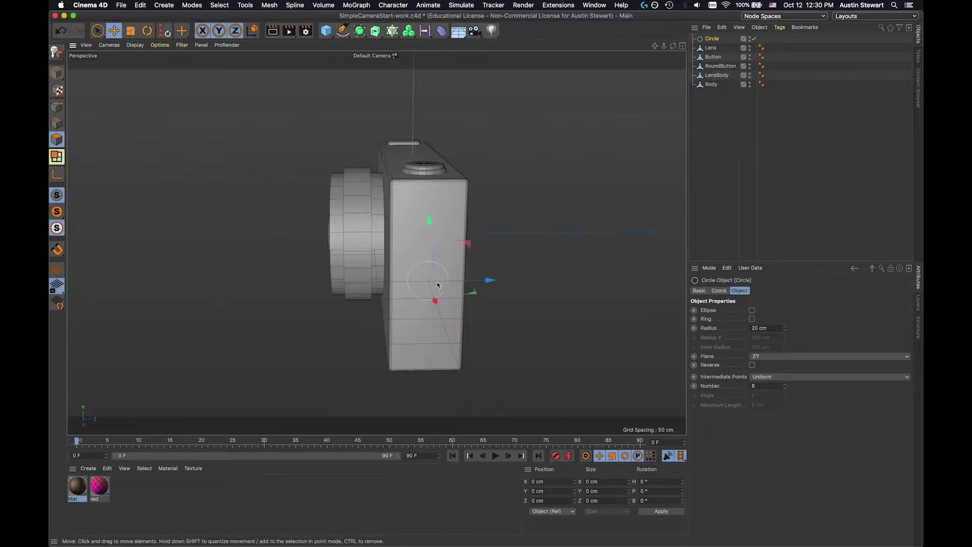
{"action": "left_click_drag", "start_coordinate": [416, 282], "coordinate": [489, 270], "text": "alt"}
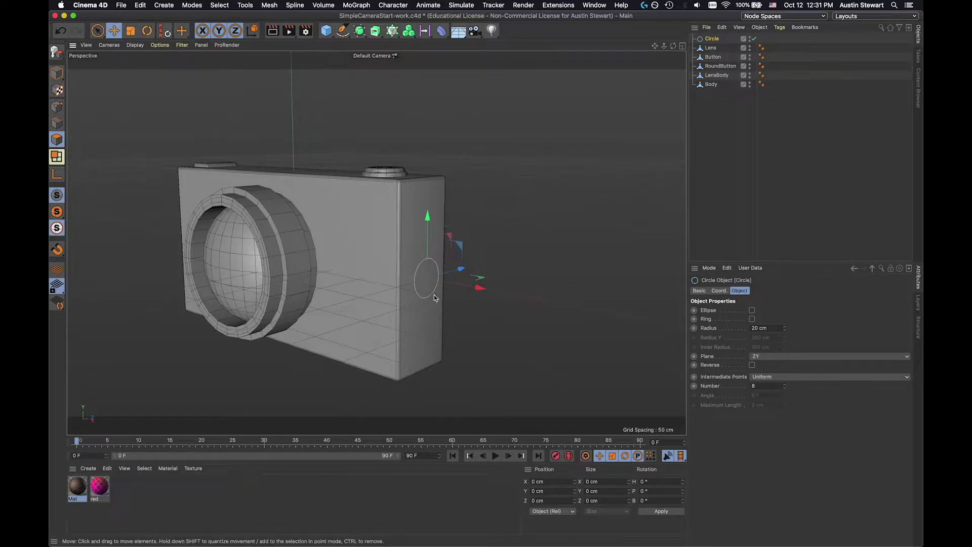
{"action": "left_click_drag", "start_coordinate": [458, 273], "coordinate": [434, 277]}
{"action": "key", "text": "super+z"}
In the Right view, lower the circle along the Y axis by about 55 cm, near the bottom of the side face.
{"action": "left_click", "coordinate": [683, 46]}
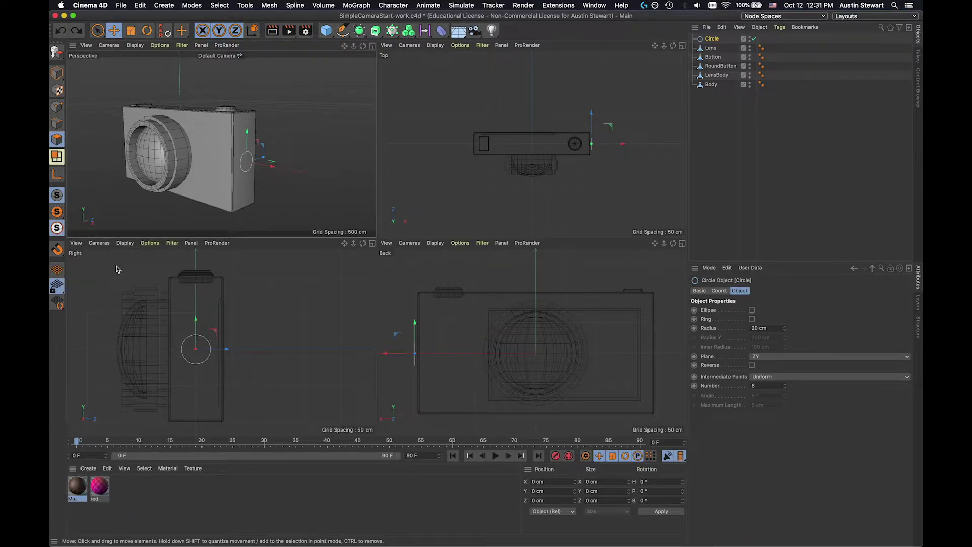
{"action": "left_click", "coordinate": [99, 242]}
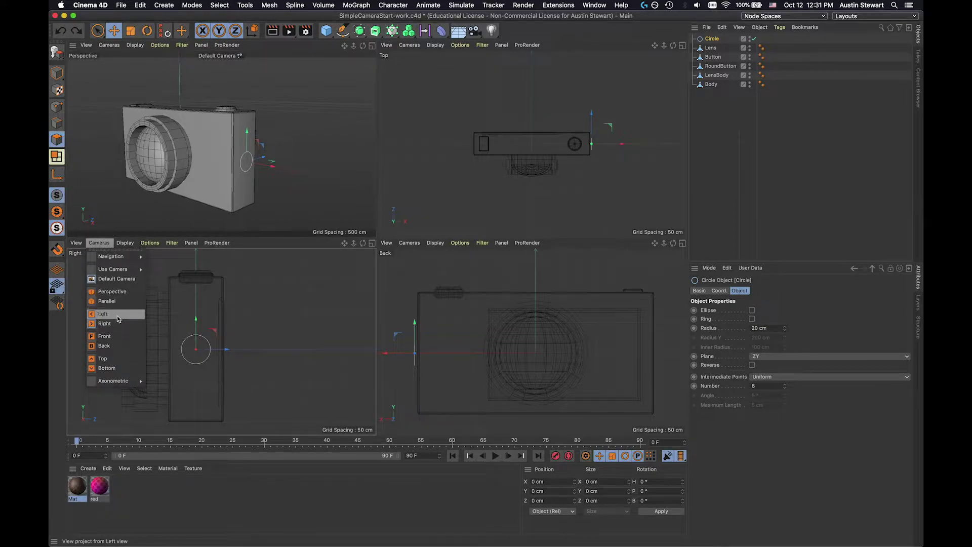
{"action": "left_click", "coordinate": [373, 247]}
{"action": "left_click", "coordinate": [372, 244]}
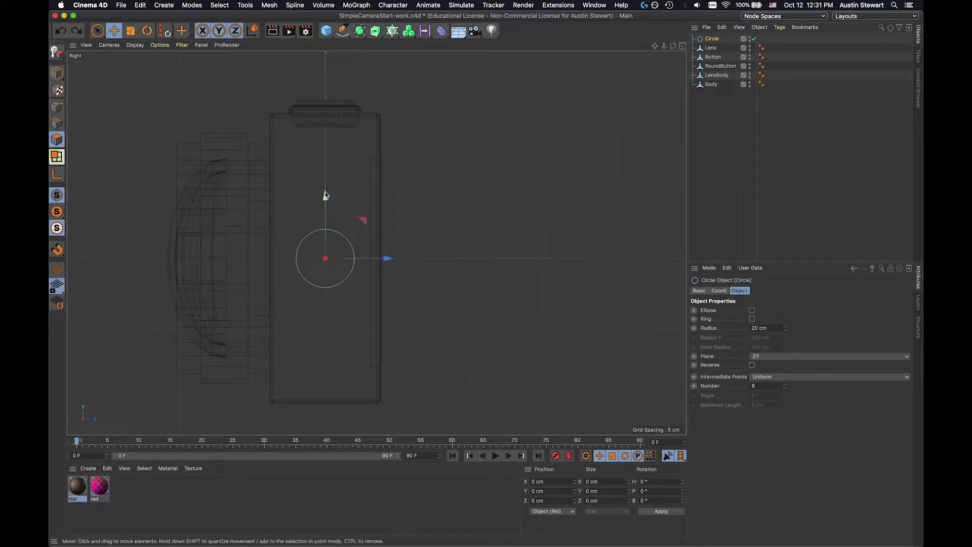
{"action": "left_click_drag", "start_coordinate": [325, 201], "coordinate": [312, 276]}
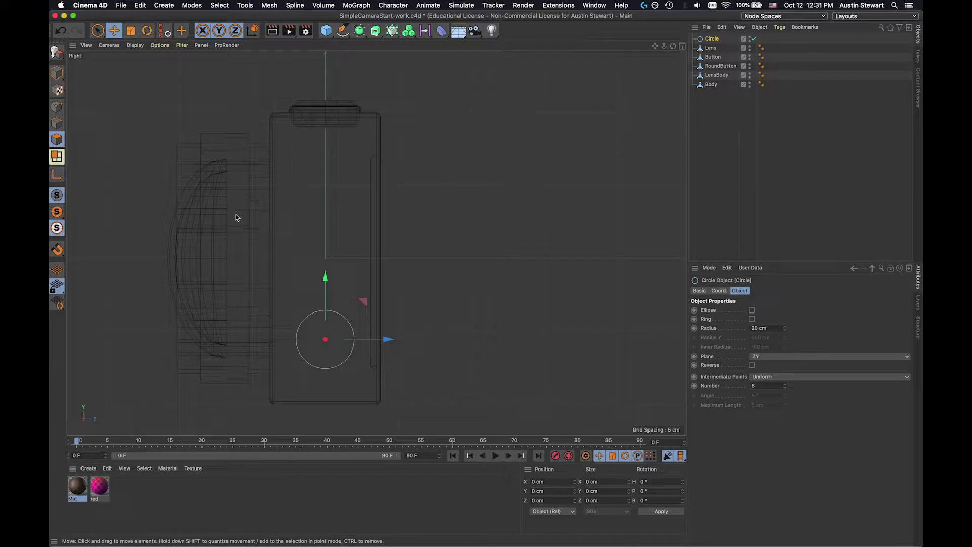
Select the large side polygon of the Body object behind the circle with Live Selection.
{"action": "key", "text": "9"}
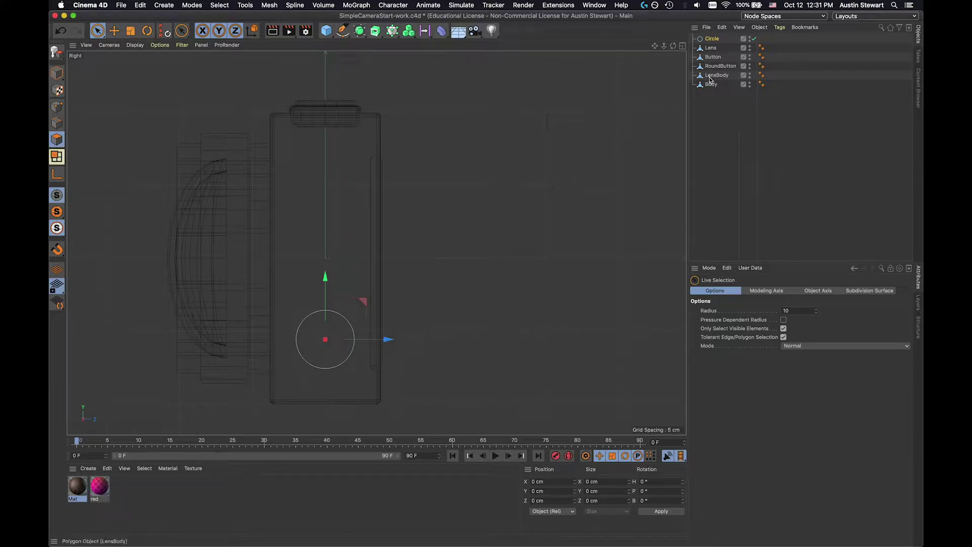
{"action": "left_click", "coordinate": [713, 85]}
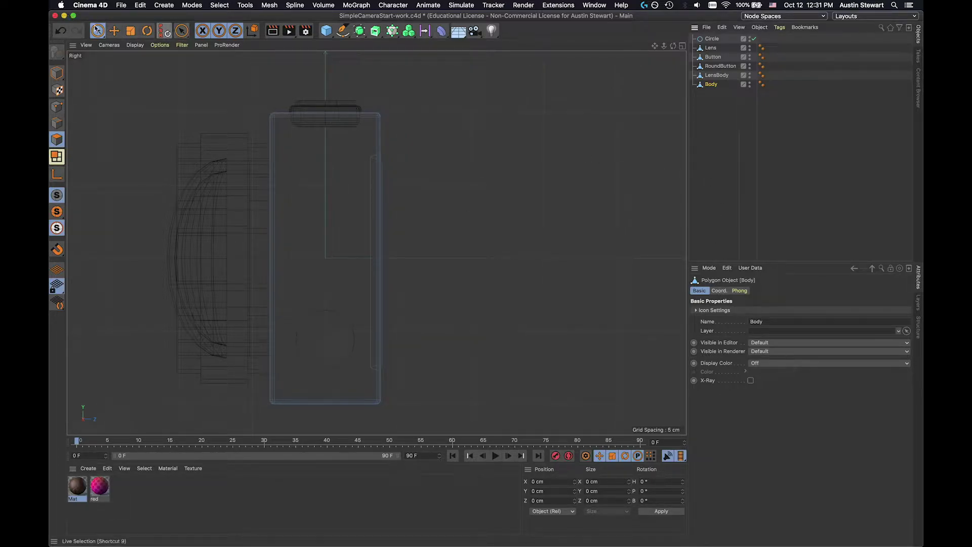
{"action": "left_click", "coordinate": [98, 31]}
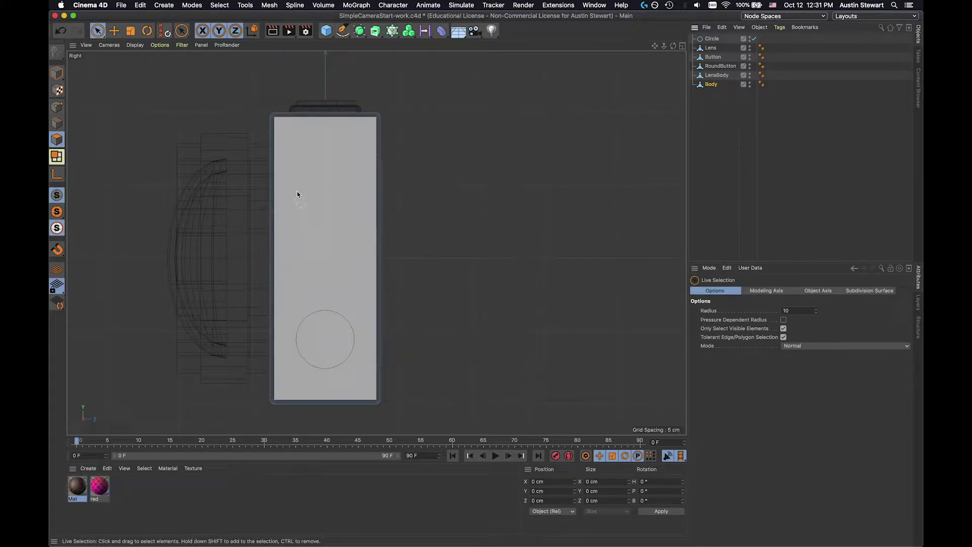
{"action": "left_click", "coordinate": [307, 196]}
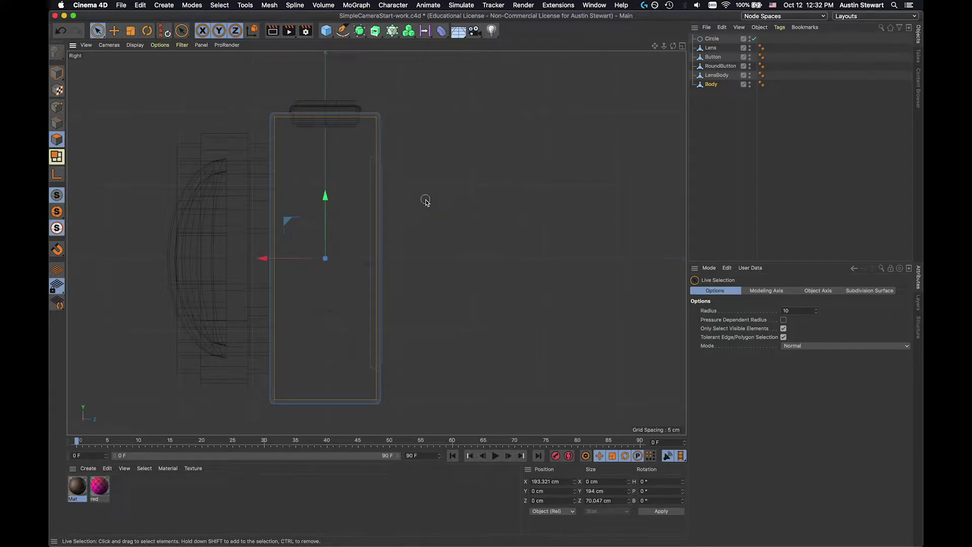
Switch to the Model layout and activate the Line Cut tool for the Body.
{"action": "left_click", "coordinate": [849, 18]}
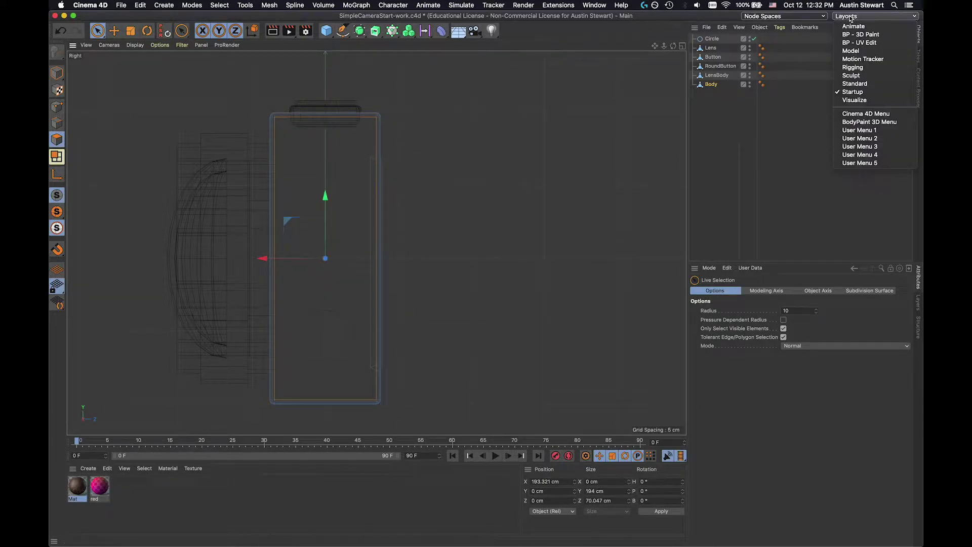
{"action": "left_click", "coordinate": [856, 50]}
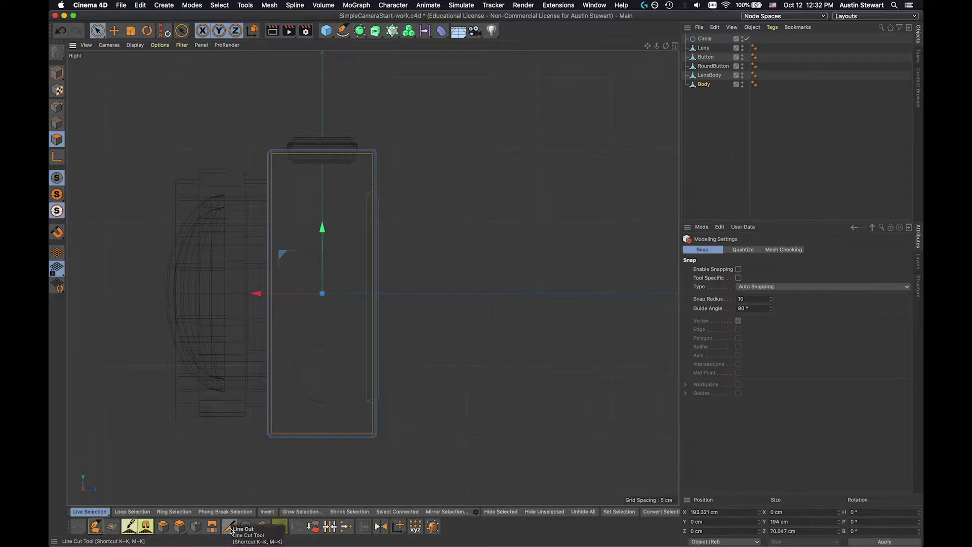
{"action": "key", "text": "k"}
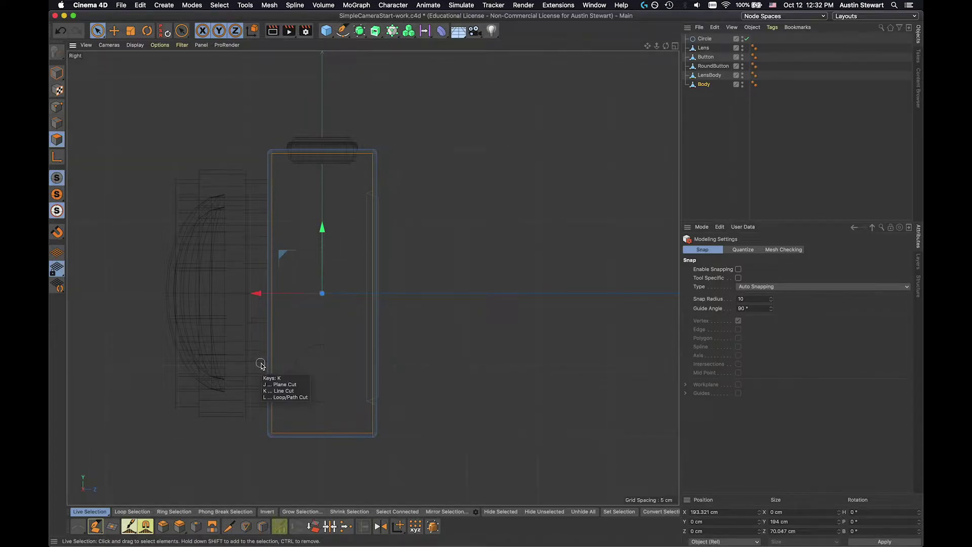
{"action": "key", "text": "k"}
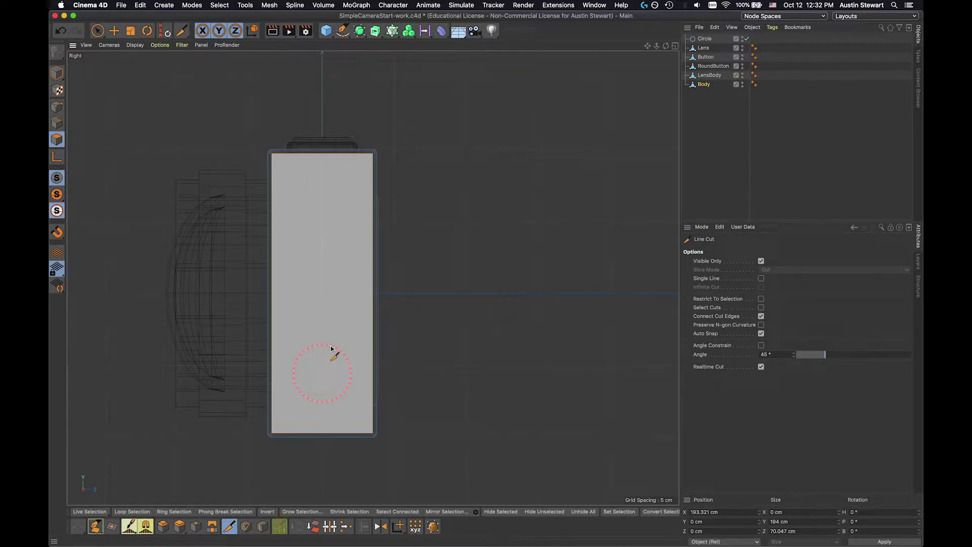
Set the circle's intermediate points number to 4 and cut its outline into the Body's side face with Line Cut.
{"action": "left_click", "coordinate": [704, 39]}
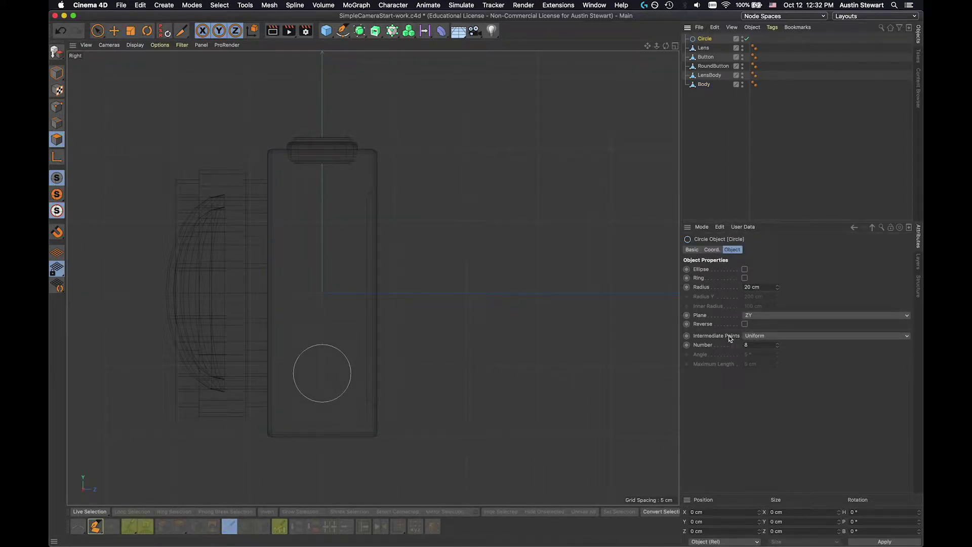
{"action": "left_click", "coordinate": [752, 345]}
{"action": "type", "text": "4"}
{"action": "left_click", "coordinate": [707, 86]}
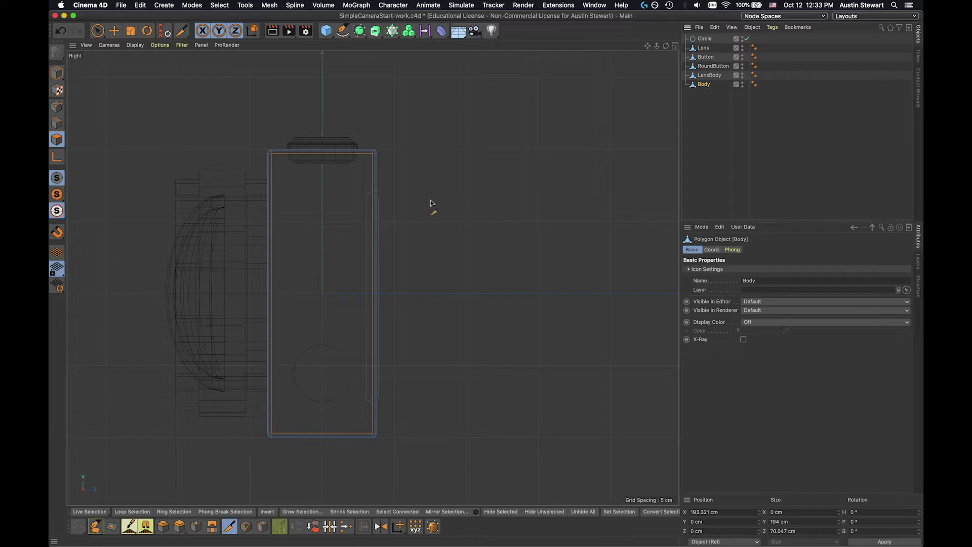
{"action": "left_click", "coordinate": [325, 345], "text": "ctrl"}
Return to the full Perspective view and delete the Circle spline.
{"action": "left_click", "coordinate": [676, 46]}
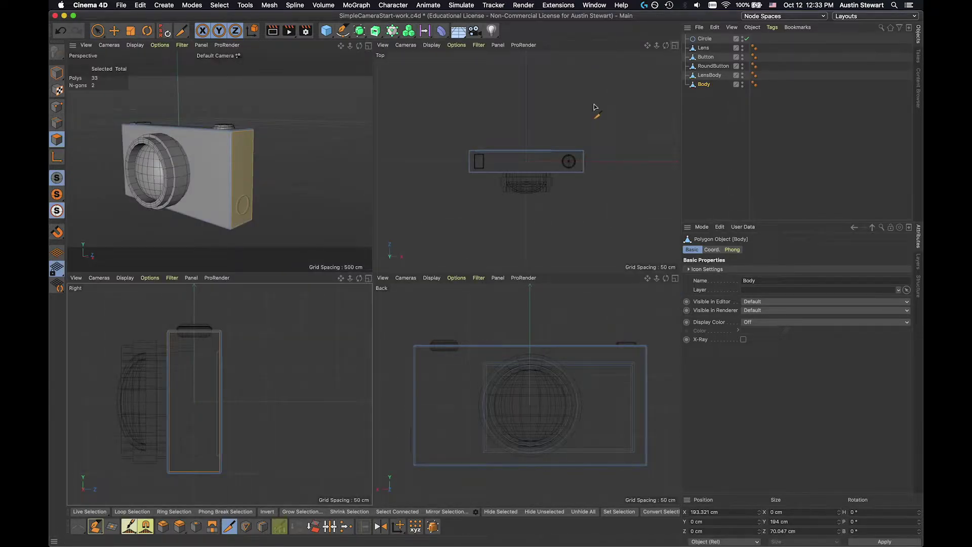
{"action": "left_click", "coordinate": [368, 45]}
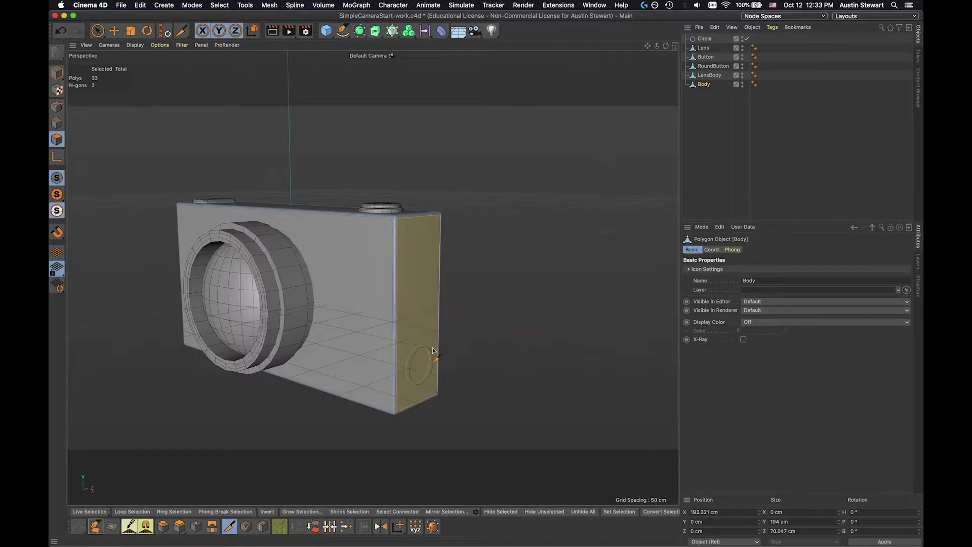
{"action": "left_click", "coordinate": [699, 39]}
{"action": "key", "text": "Delete"}
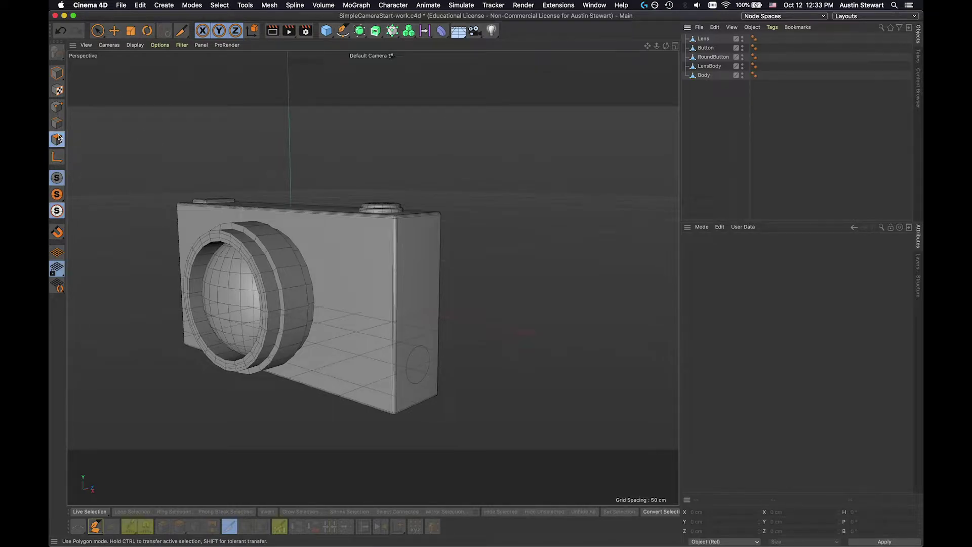
Select only the circular polygon cut into the Body's side face with Live Selection.
{"action": "left_click", "coordinate": [98, 31]}
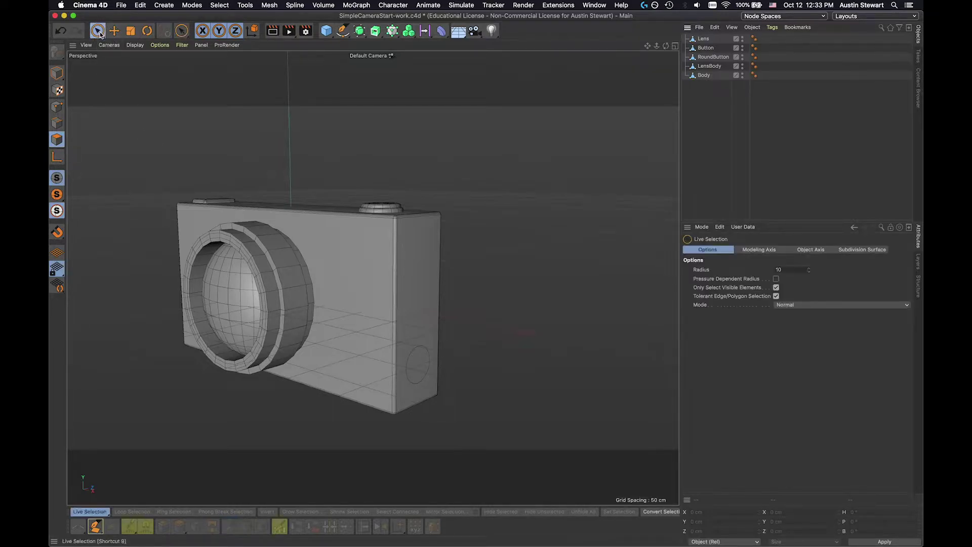
{"action": "left_click", "coordinate": [427, 363]}
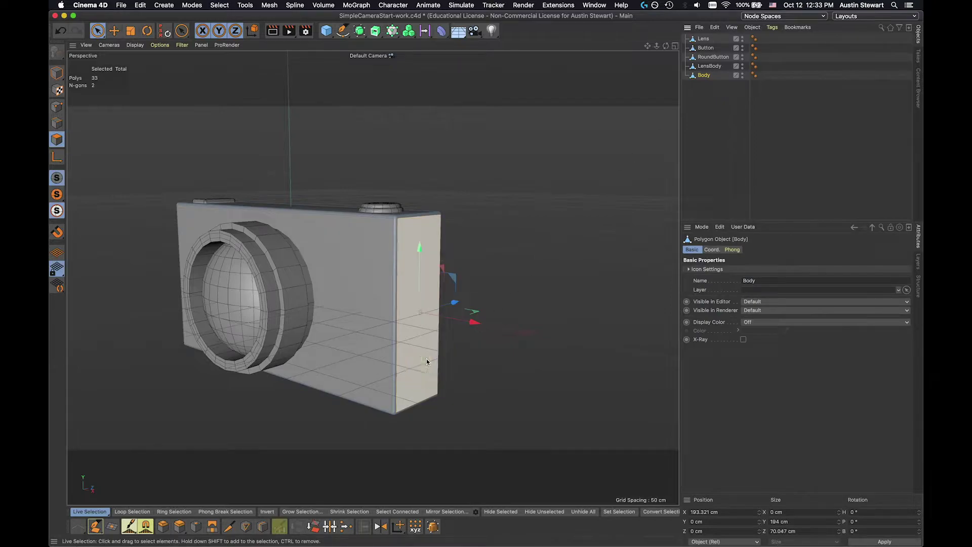
{"action": "left_click", "coordinate": [401, 390], "text": "ctrl"}
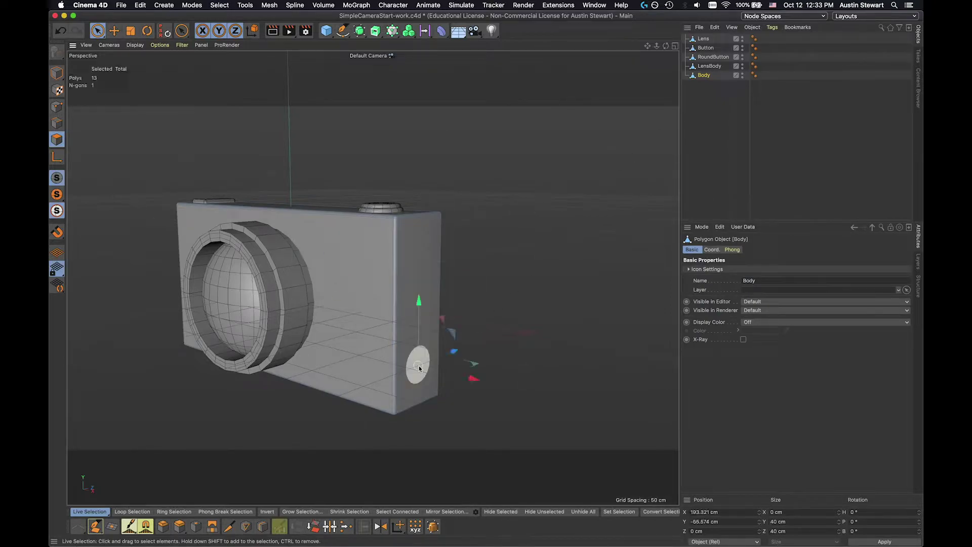
Extrude the circular polygon on the Body's side face inward with an offset of about -5.07 cm.
{"action": "left_click", "coordinate": [419, 368]}
{"action": "scroll", "coordinate": [412, 372], "scroll_direction": "up", "scroll_amount": 5}
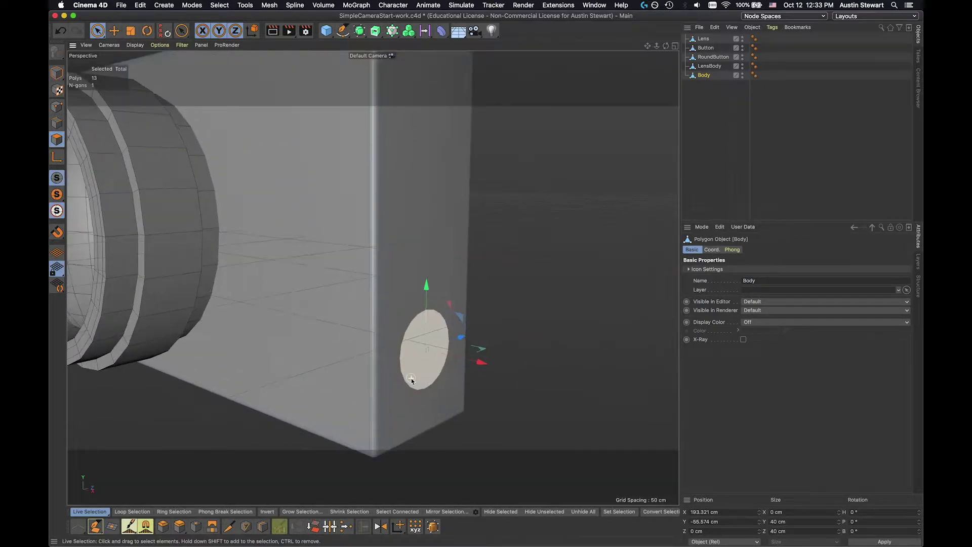
{"action": "scroll", "coordinate": [412, 379], "scroll_direction": "up", "scroll_amount": 1}
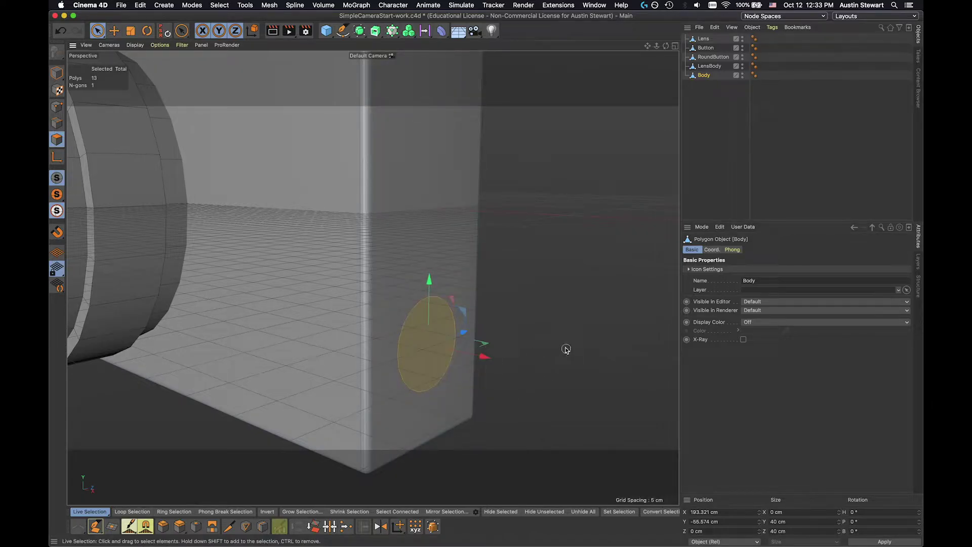
{"action": "key", "text": "d"}
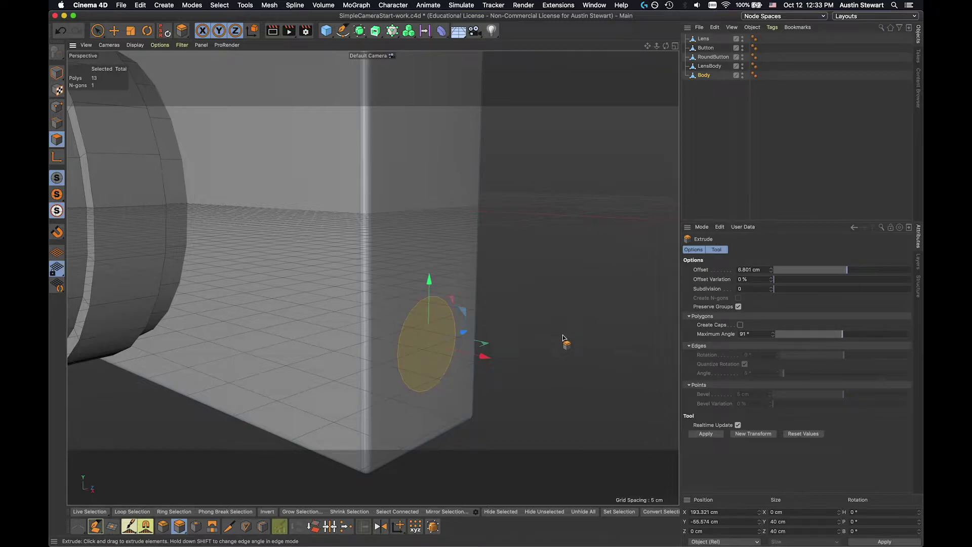
{"action": "left_click_drag", "start_coordinate": [573, 339], "coordinate": [544, 339]}
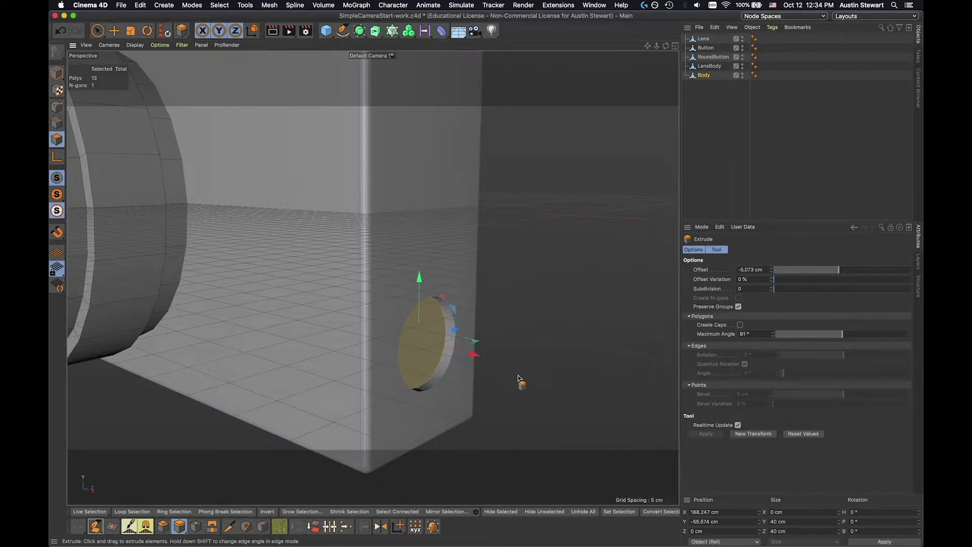
{"action": "left_click_drag", "start_coordinate": [518, 380], "coordinate": [474, 337], "text": "alt"}
{"action": "left_click_drag", "start_coordinate": [578, 401], "coordinate": [616, 405], "text": "alt"}
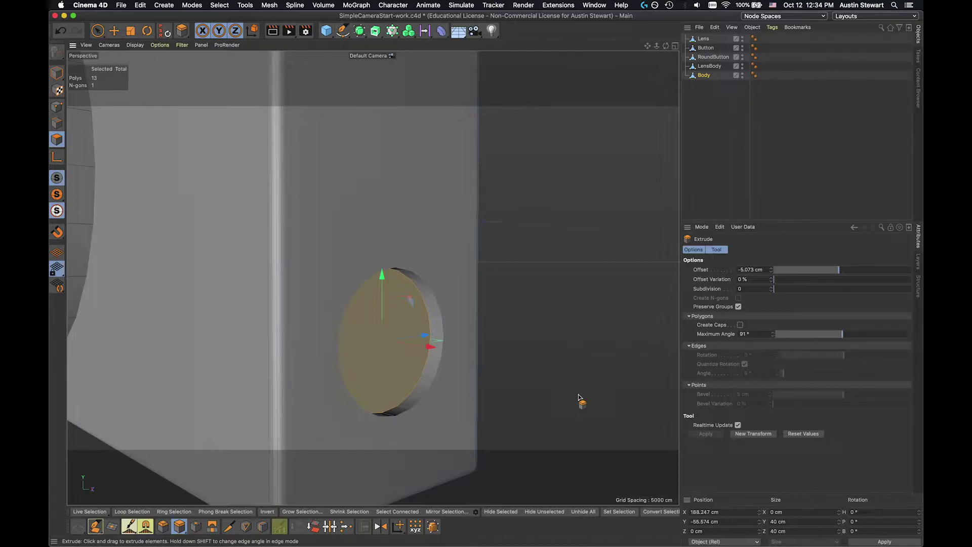
{"action": "left_click_drag", "start_coordinate": [578, 394], "coordinate": [249, 315], "text": "alt"}
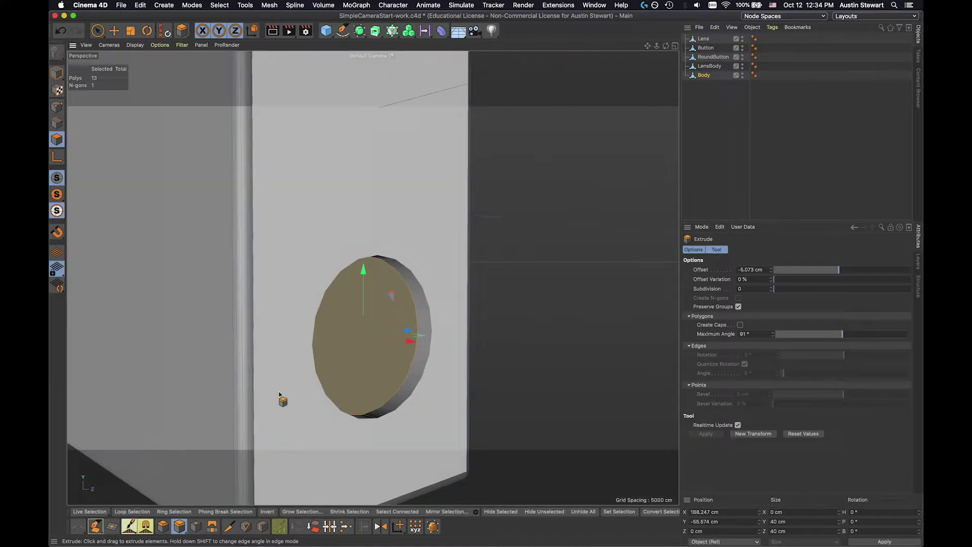
{"action": "left_click_drag", "start_coordinate": [279, 394], "coordinate": [279, 394], "text": "alt"}
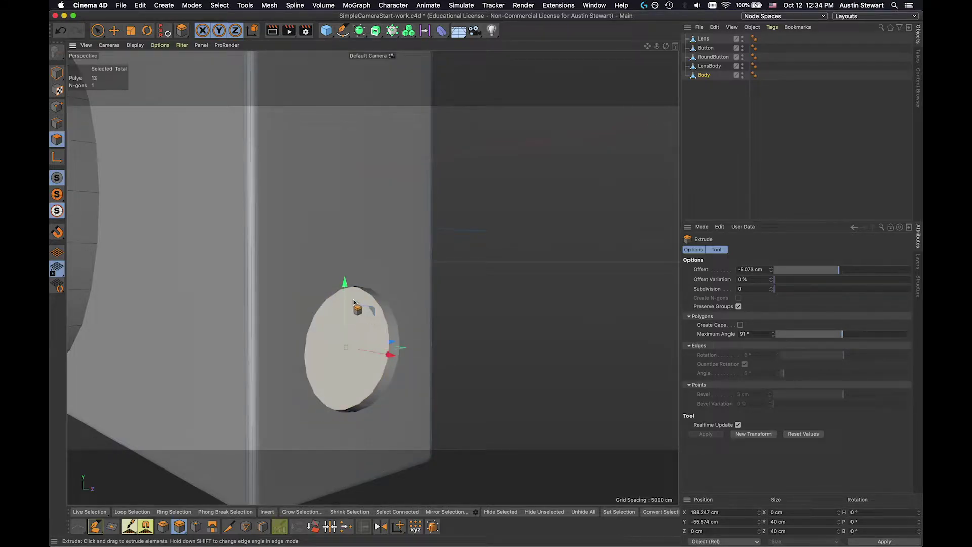
Switch to edge mode and detach the selection commands as a floating palette beside the model.
{"action": "left_click", "coordinate": [58, 124]}
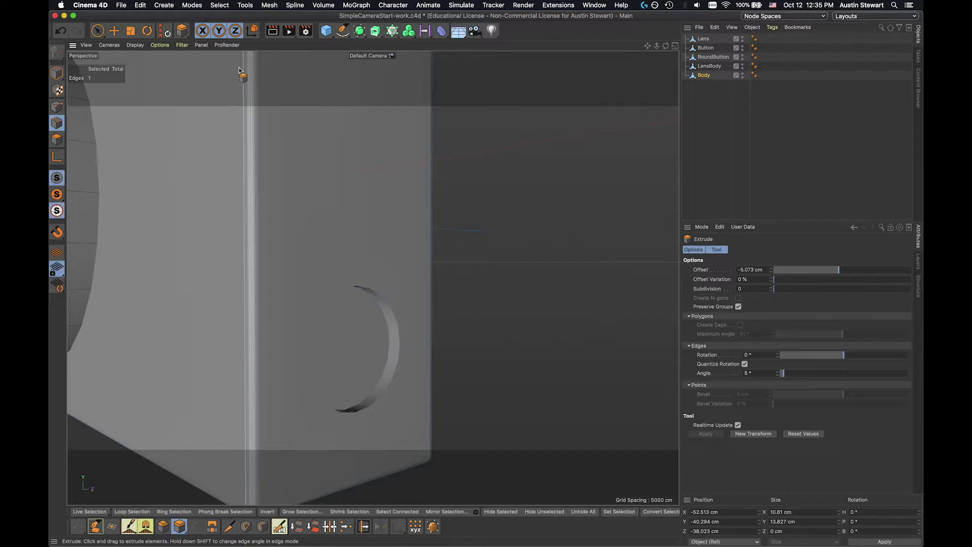
{"action": "left_click", "coordinate": [219, 6]}
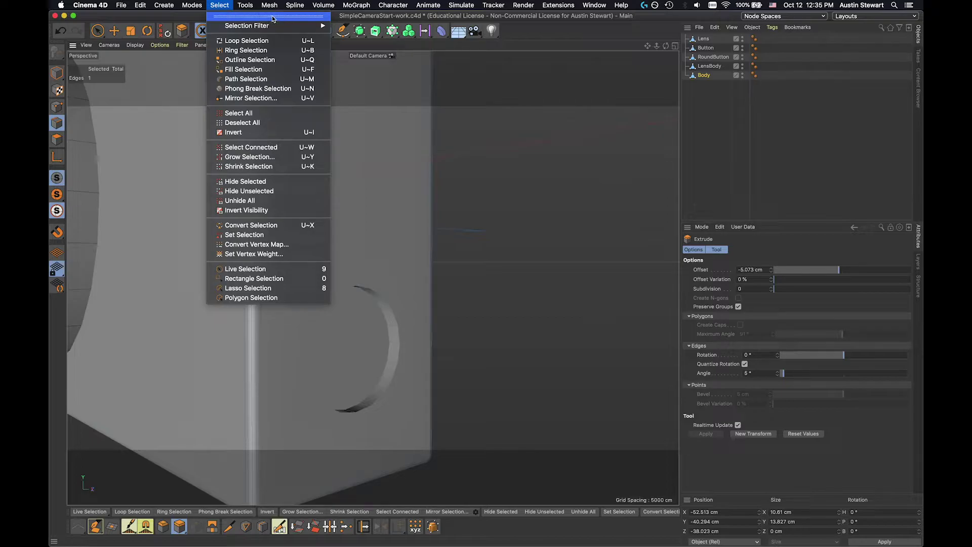
{"action": "left_click", "coordinate": [269, 19]}
{"action": "left_click_drag", "start_coordinate": [253, 16], "coordinate": [652, 121]}
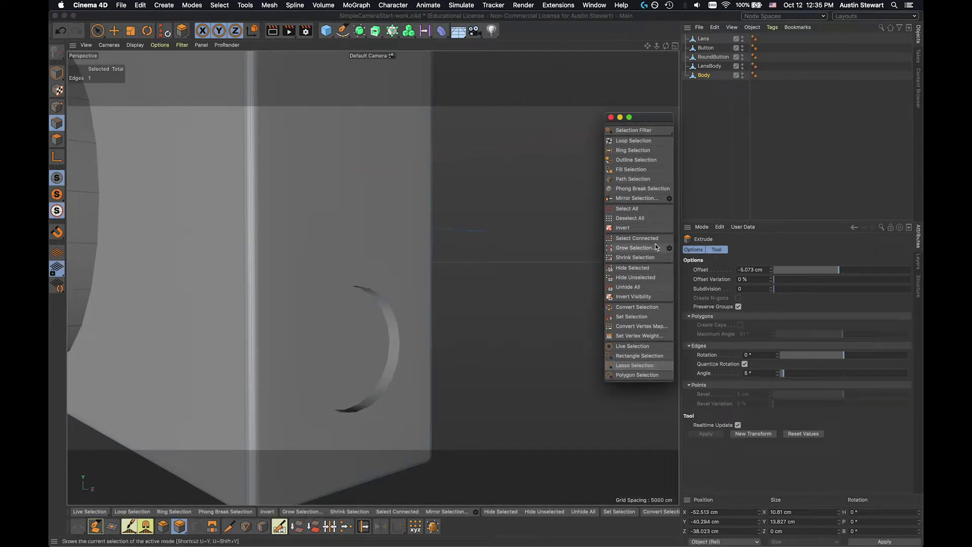
Select both the inner and outer circular edge loops of the Body's side recess with Loop Selection.
{"action": "left_click", "coordinate": [634, 142]}
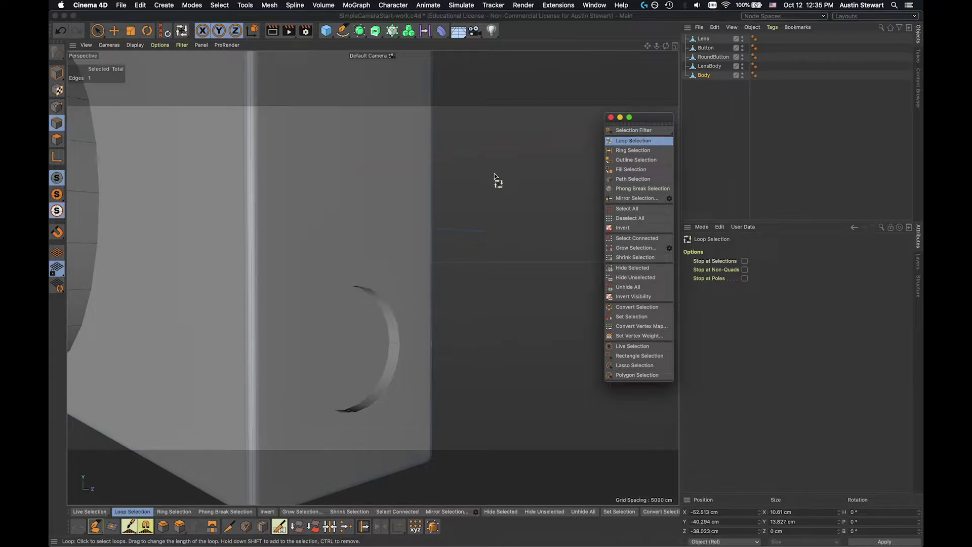
{"action": "key", "text": "u"}
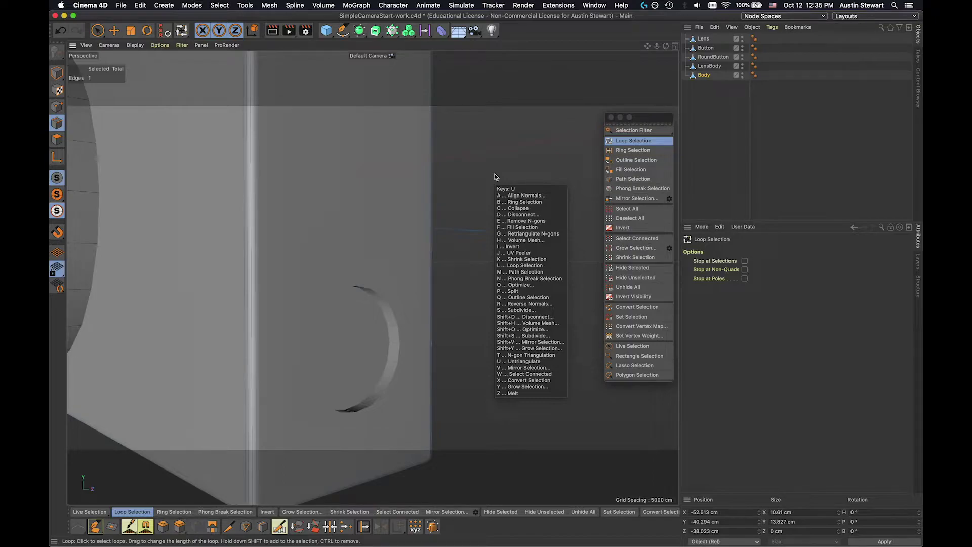
{"action": "key", "text": "l"}
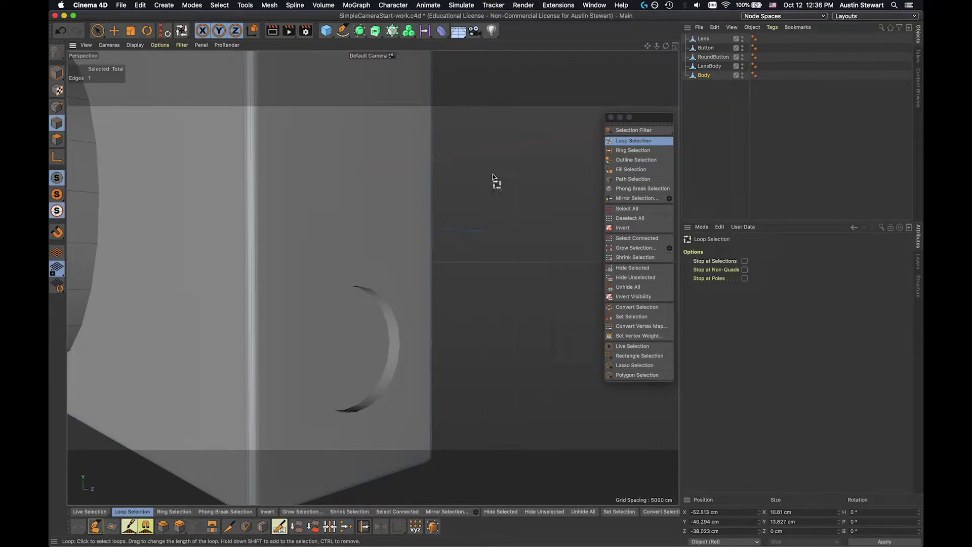
{"action": "key", "text": "u"}
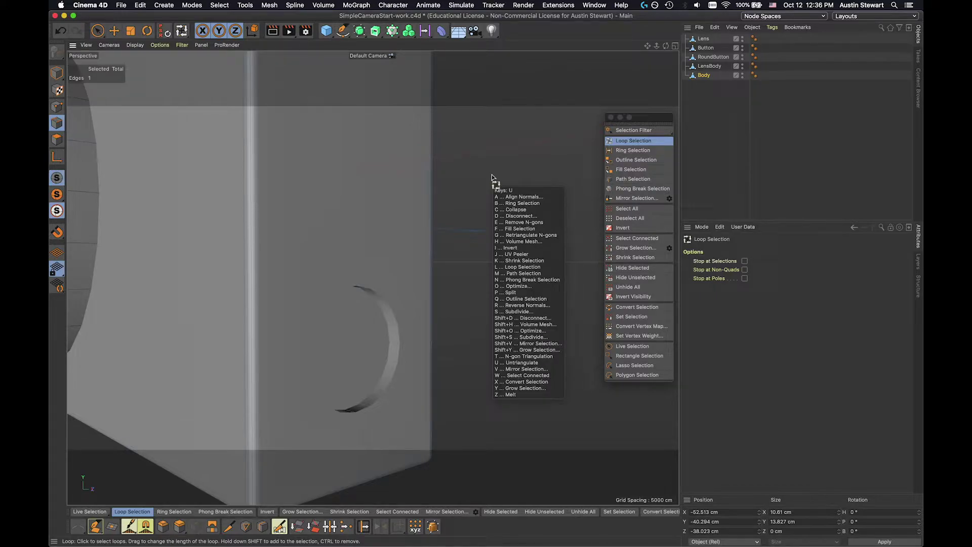
{"action": "key", "text": "l"}
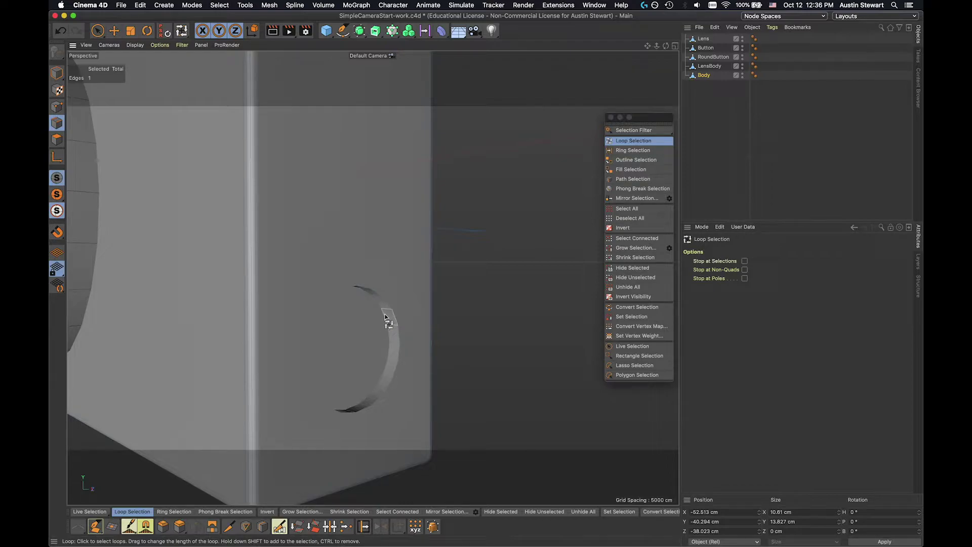
{"action": "left_click", "coordinate": [383, 319]}
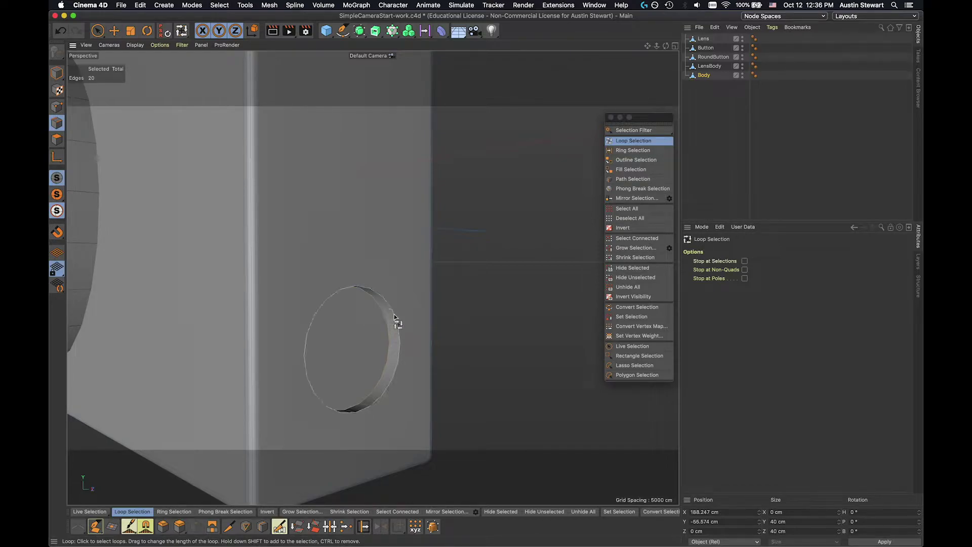
{"action": "left_click", "coordinate": [397, 318], "text": "shift"}
Bevel the two selected circular edge loops of the side recess with an offset of about 1.13 cm.
{"action": "key", "text": "m"}
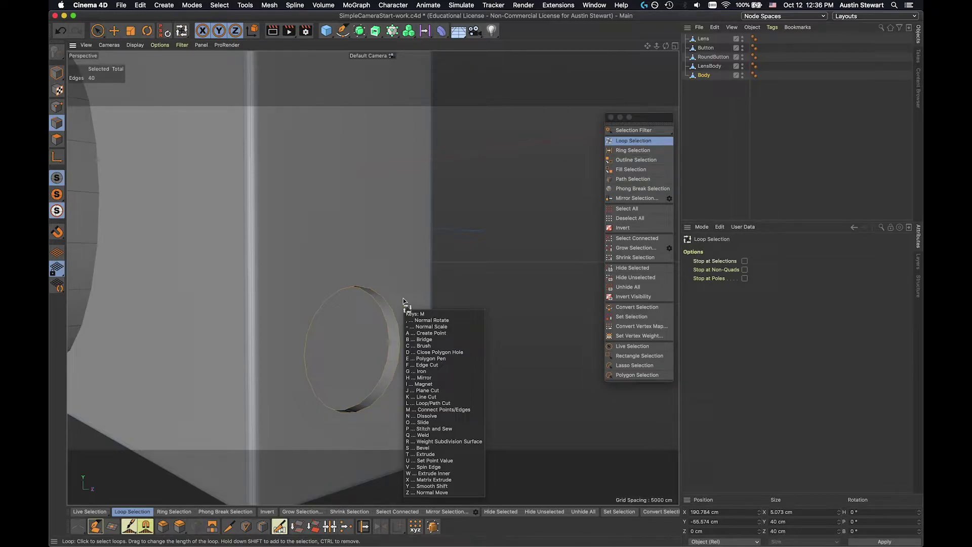
{"action": "key", "text": "s"}
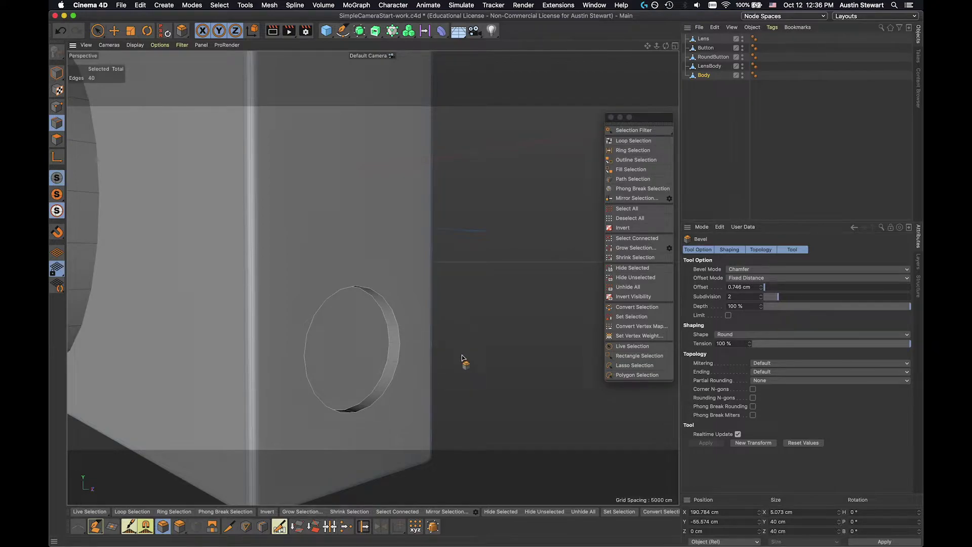
{"action": "left_click_drag", "start_coordinate": [391, 323], "coordinate": [443, 353]}
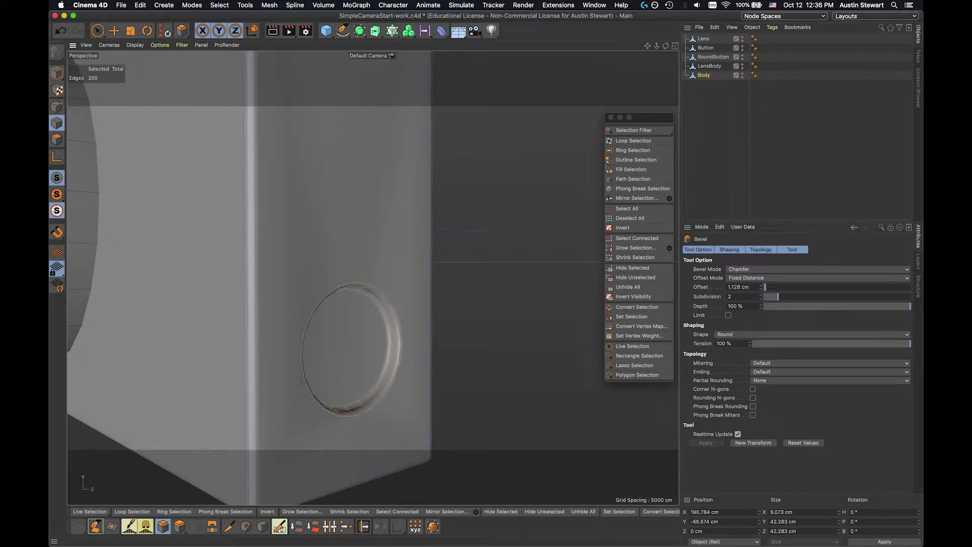
{"action": "scroll", "coordinate": [380, 353], "scroll_direction": "up", "scroll_amount": 5}
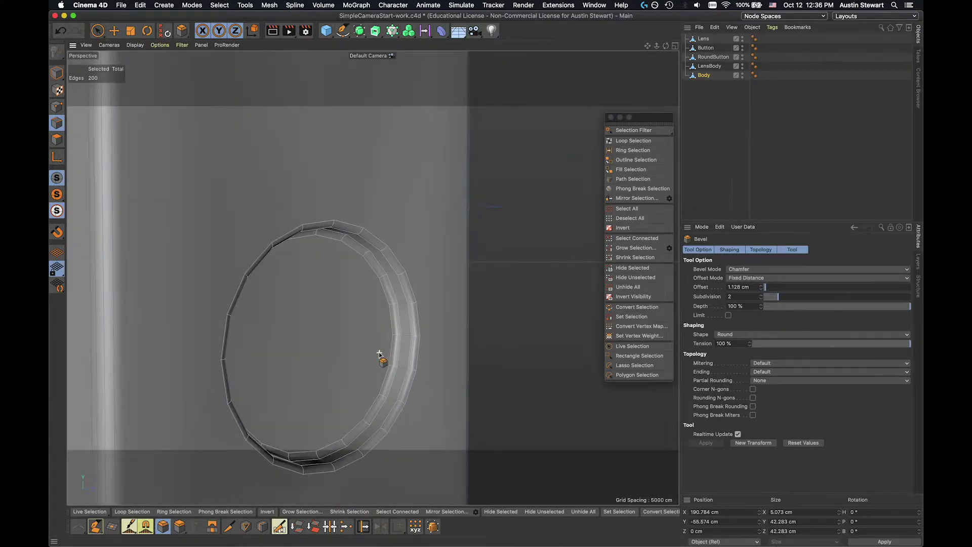
{"action": "left_click_drag", "start_coordinate": [380, 353], "coordinate": [318, 314], "text": "alt"}
{"action": "scroll", "coordinate": [307, 334], "scroll_direction": "down", "scroll_amount": 5}
{"action": "scroll", "coordinate": [317, 314], "scroll_direction": "down", "scroll_amount": 6}
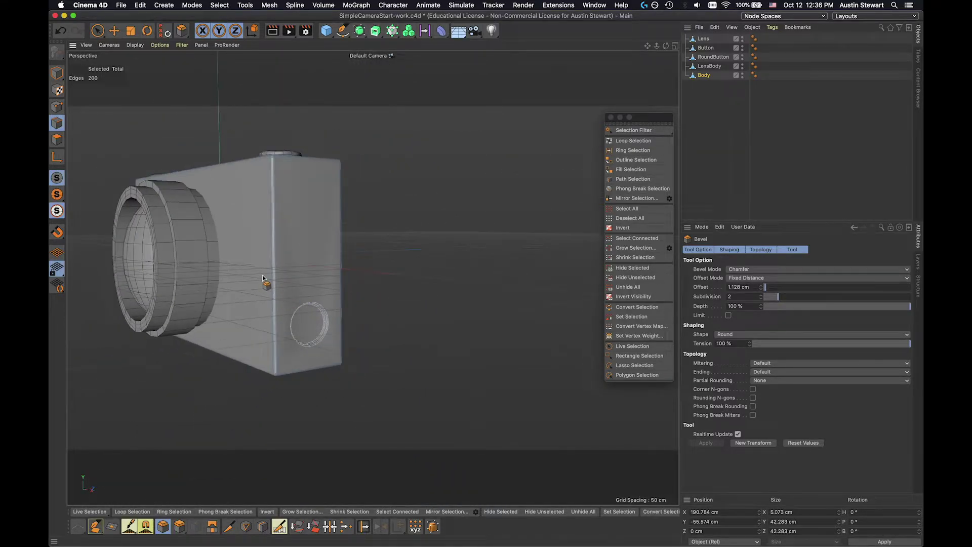
{"action": "left_click_drag", "start_coordinate": [220, 234], "coordinate": [324, 276], "text": "alt"}
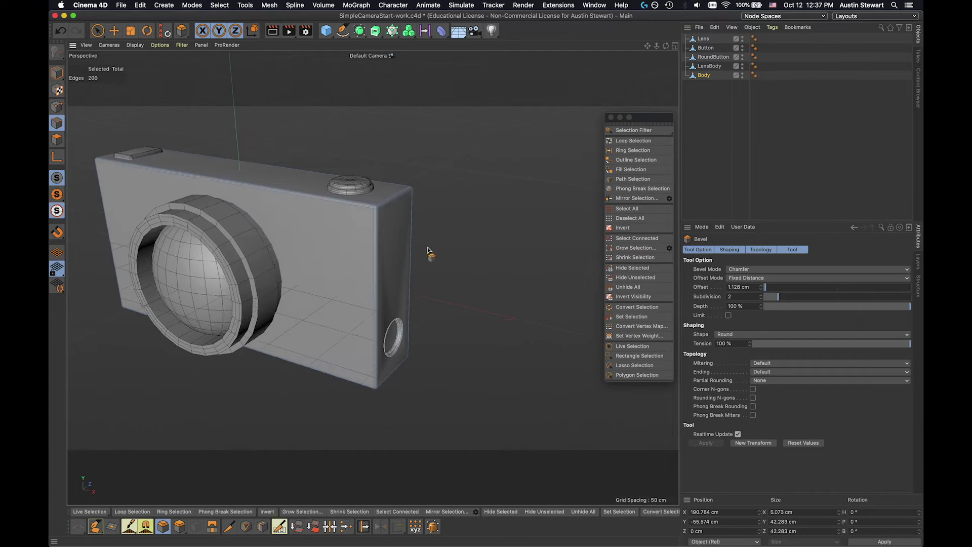
Select Body, LensBody, RoundButton and Button one after another to identify the camera's separate parts.
{"action": "left_click", "coordinate": [707, 92]}
{"action": "left_click", "coordinate": [705, 75]}
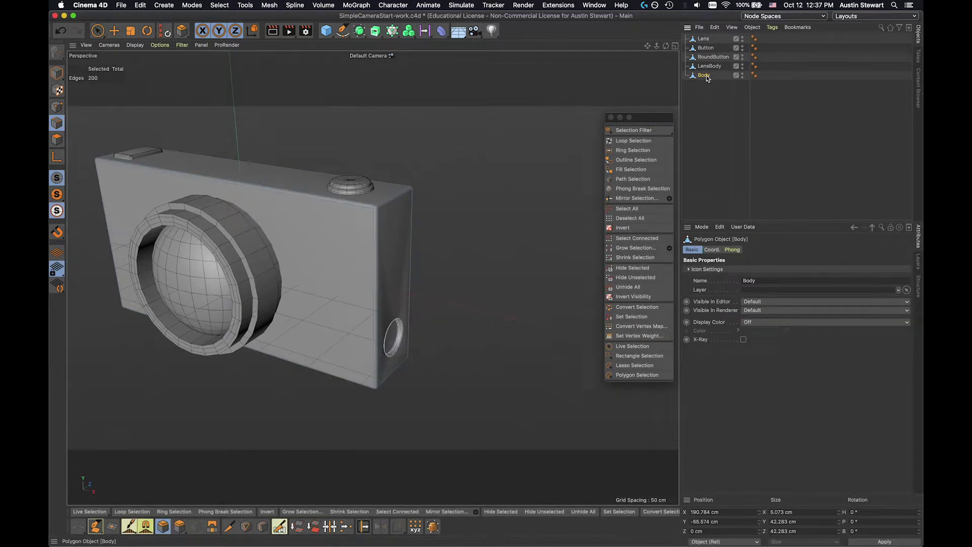
{"action": "left_click", "coordinate": [708, 66]}
{"action": "left_click", "coordinate": [708, 58]}
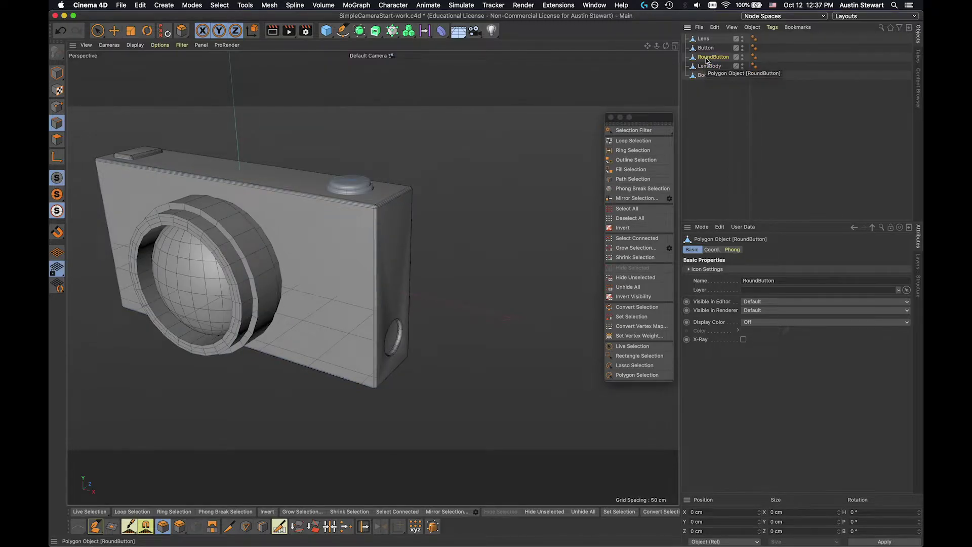
{"action": "left_click", "coordinate": [707, 48]}
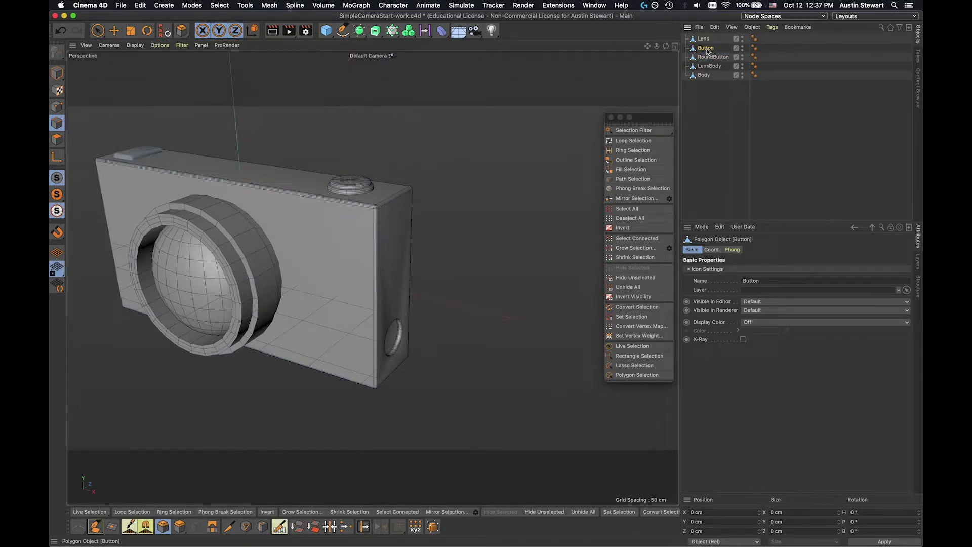
Hide the Button in the editor to examine the Body's opening beneath it, and show it again.
{"action": "left_click", "coordinate": [743, 48]}
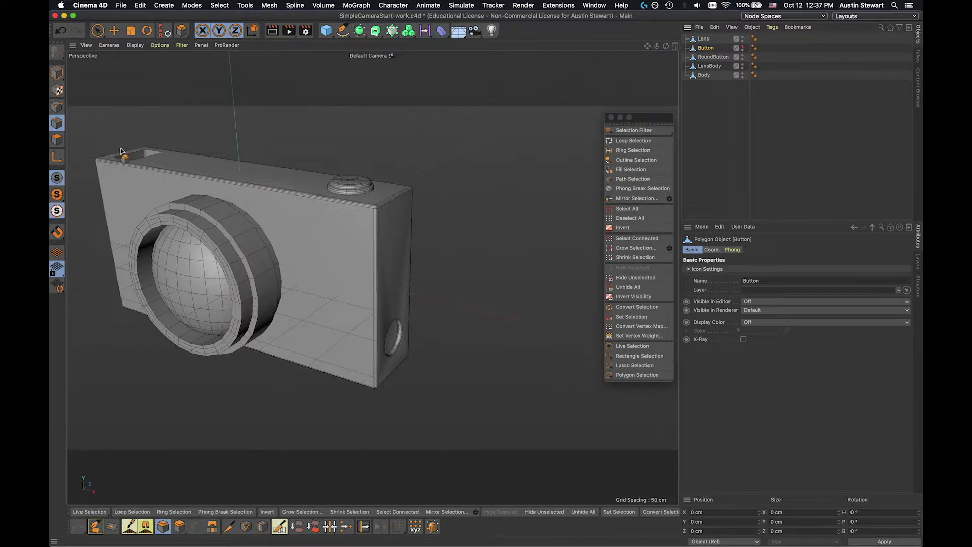
{"action": "scroll", "coordinate": [133, 160], "scroll_direction": "up", "scroll_amount": 5}
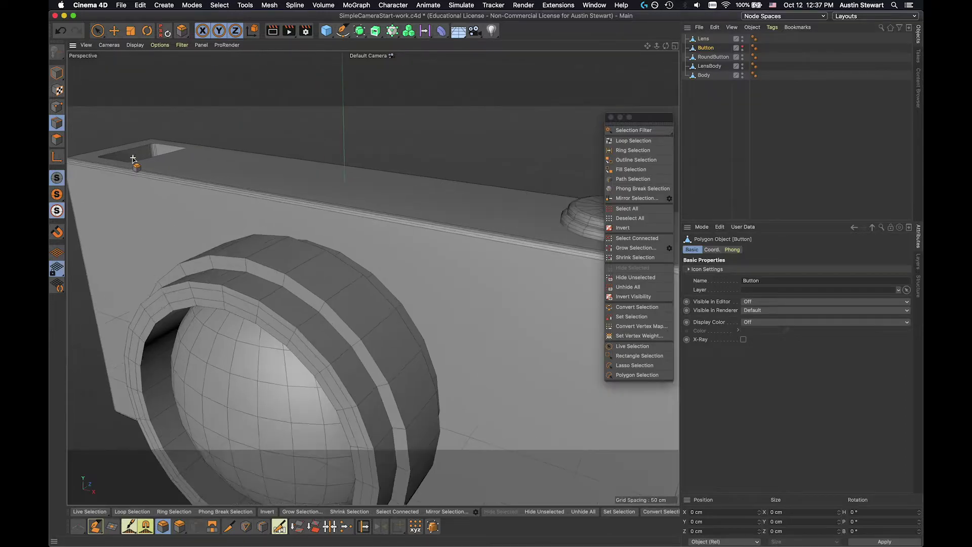
{"action": "left_click_drag", "start_coordinate": [132, 156], "coordinate": [161, 208], "text": "alt"}
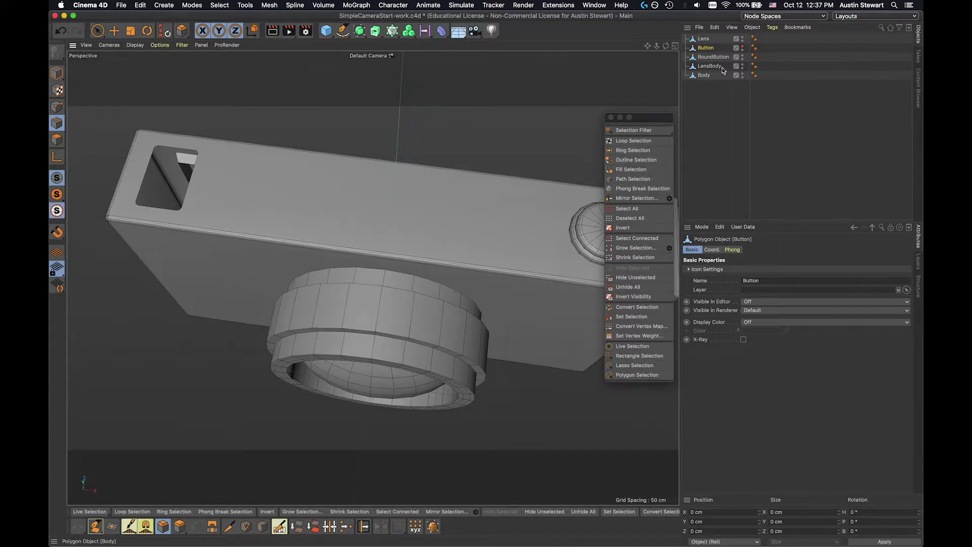
{"action": "left_click", "coordinate": [743, 46]}
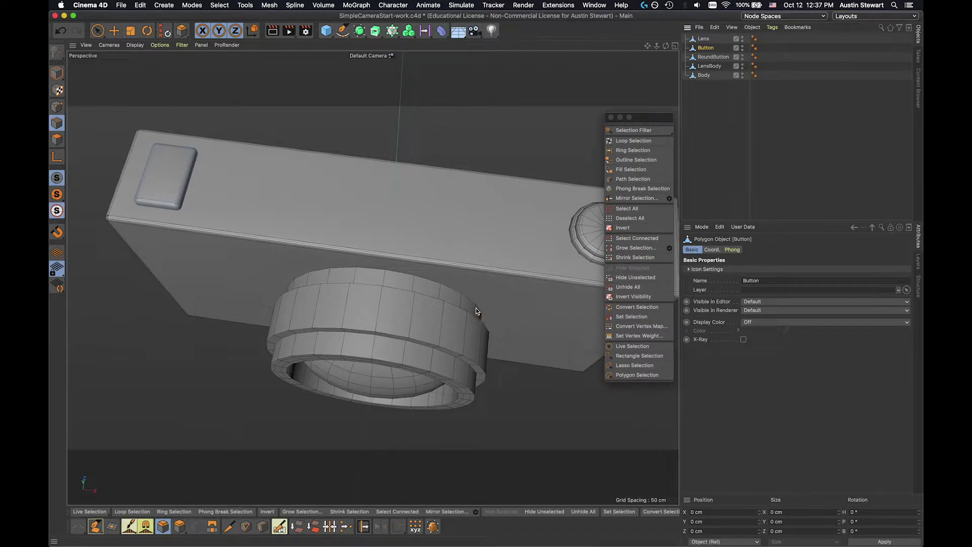
Hide LensBody in the editor to examine the Body and Lens geometry behind it, and make it visible again.
{"action": "left_click", "coordinate": [445, 358]}
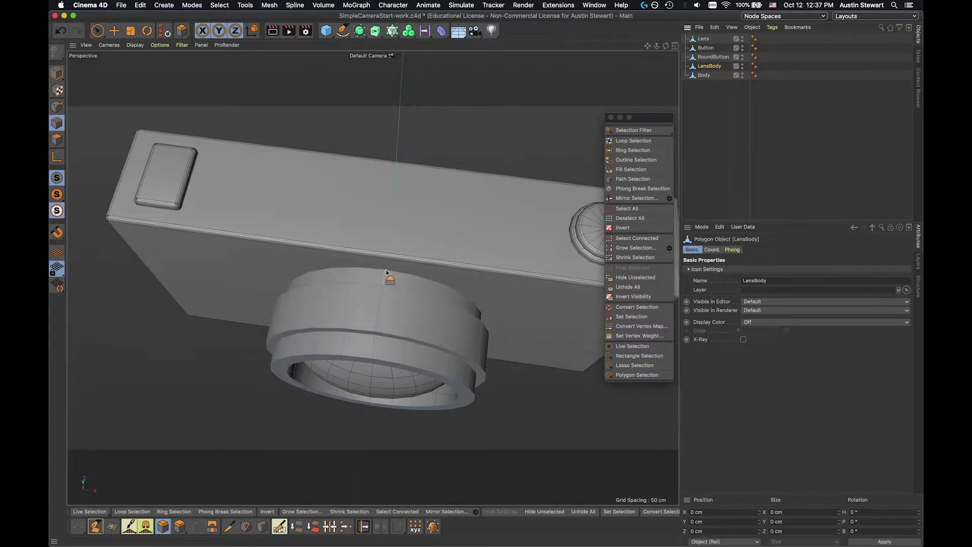
{"action": "left_click", "coordinate": [743, 66]}
{"action": "left_click", "coordinate": [743, 64]}
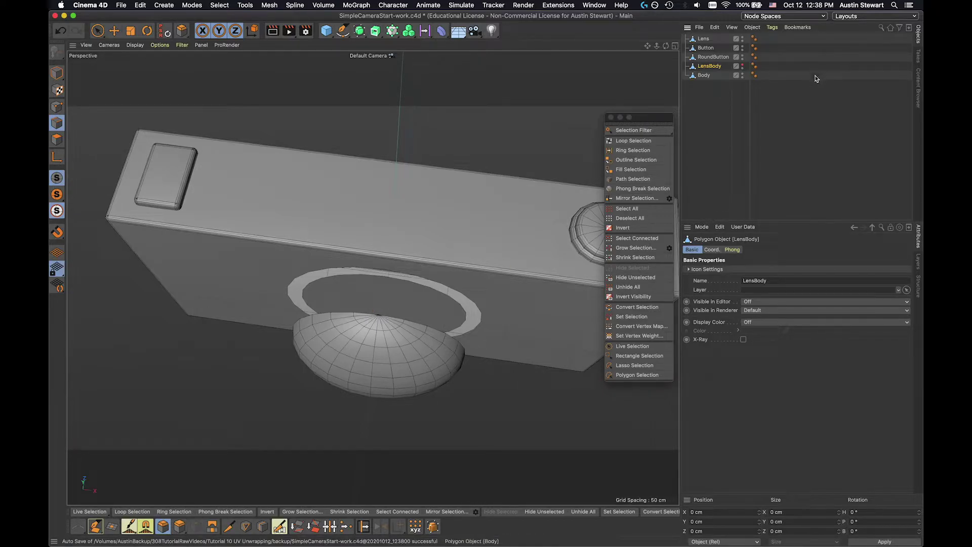
{"action": "left_click", "coordinate": [742, 66]}
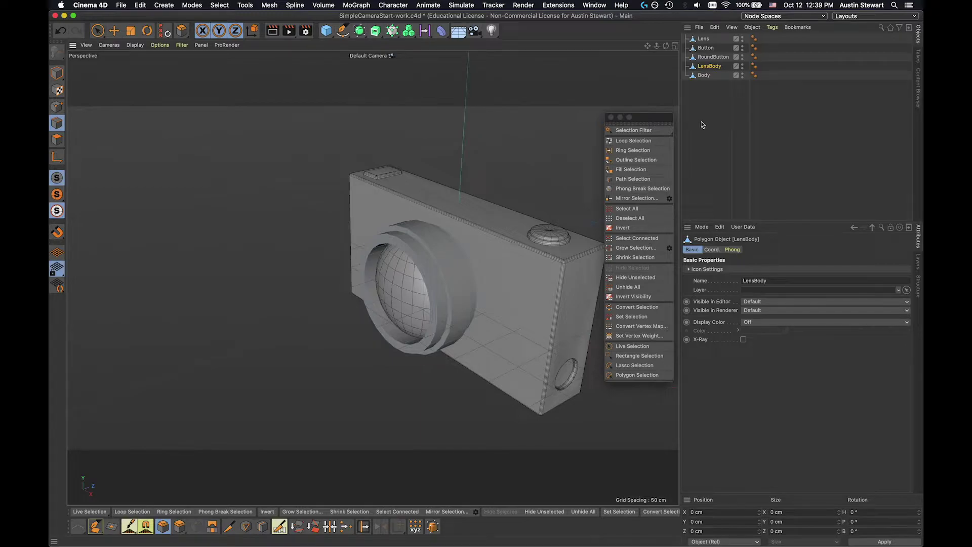
Review all five camera objects by selecting each in turn from Body up to Lens.
{"action": "left_click", "coordinate": [705, 75]}
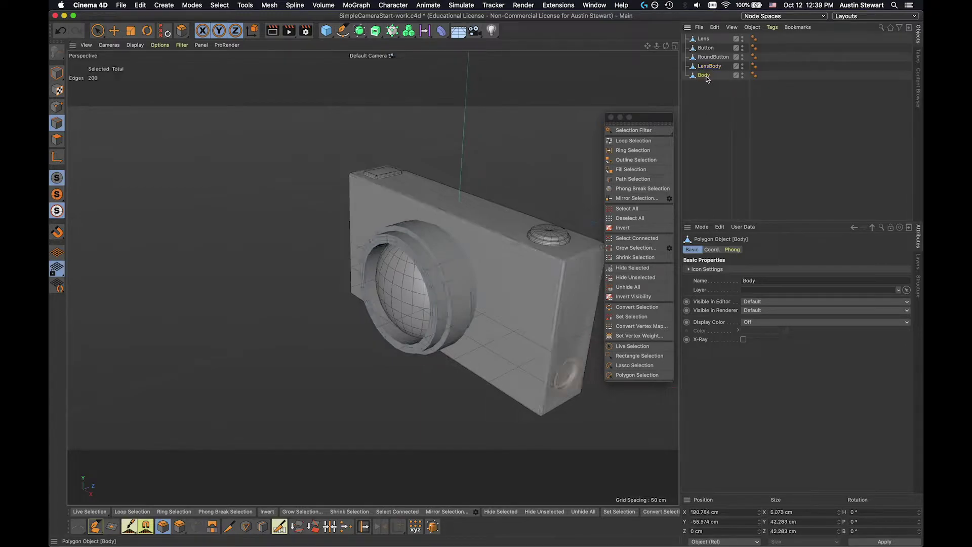
{"action": "left_click", "coordinate": [709, 66]}
{"action": "left_click", "coordinate": [711, 56]}
{"action": "left_click", "coordinate": [706, 48]}
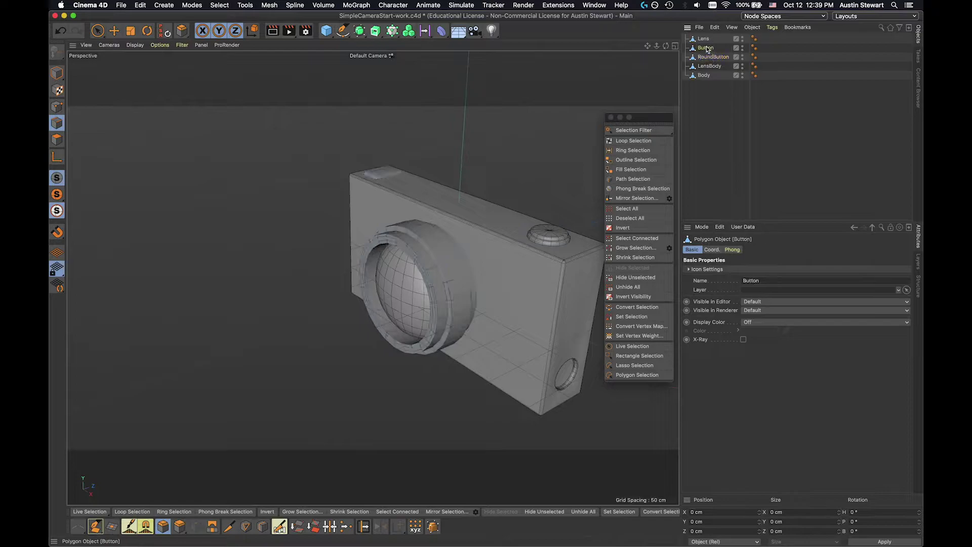
{"action": "left_click", "coordinate": [706, 40]}
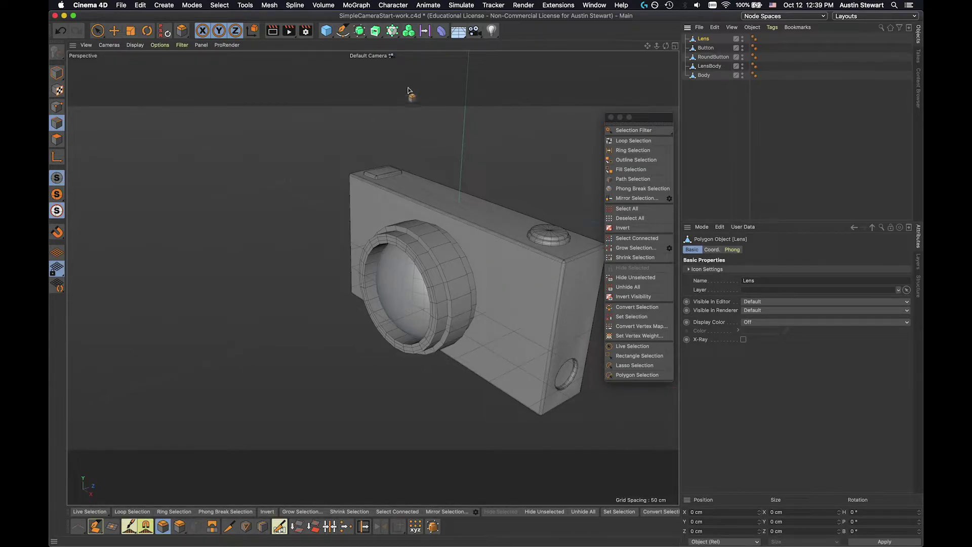
Add a cube in Model mode, shrink it to about 59 × 55 × 51 cm, and place it in Body's front face beside the lens.
{"action": "left_click", "coordinate": [327, 32]}
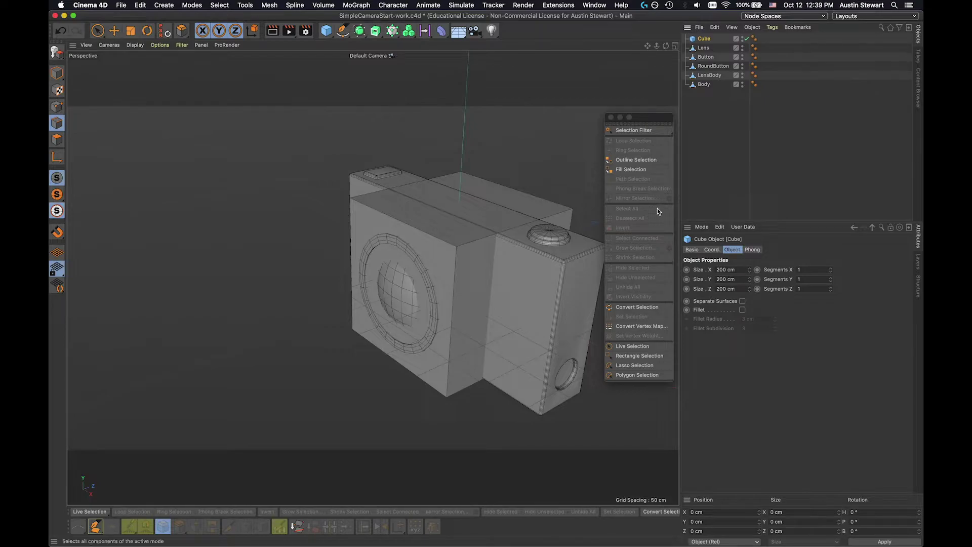
{"action": "left_click", "coordinate": [57, 75]}
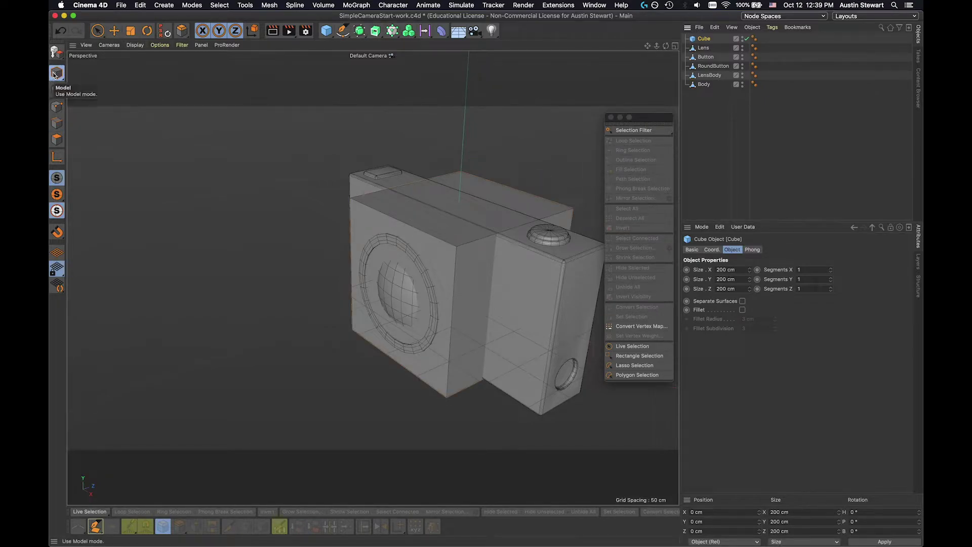
{"action": "left_click", "coordinate": [115, 33]}
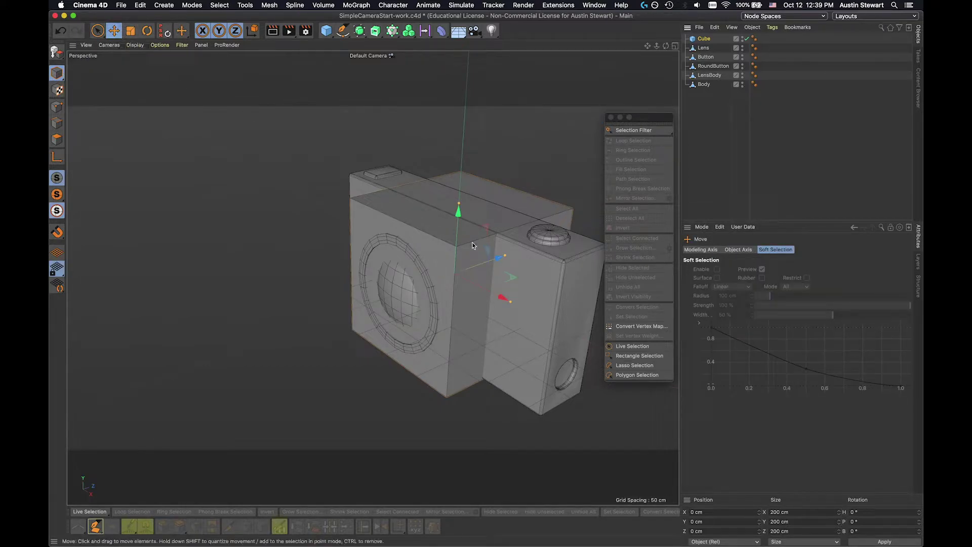
{"action": "left_click_drag", "start_coordinate": [459, 203], "coordinate": [484, 264]}
{"action": "left_click_drag", "start_coordinate": [511, 303], "coordinate": [588, 337]}
{"action": "left_click_drag", "start_coordinate": [541, 255], "coordinate": [547, 212]}
{"action": "mouse_move", "coordinate": [569, 263]}
{"action": "left_mouse_down"}
{"action": "mouse_move", "coordinate": [555, 269]}
{"action": "mouse_move", "coordinate": [575, 259]}
{"action": "mouse_move", "coordinate": [565, 265]}
{"action": "left_mouse_up"}
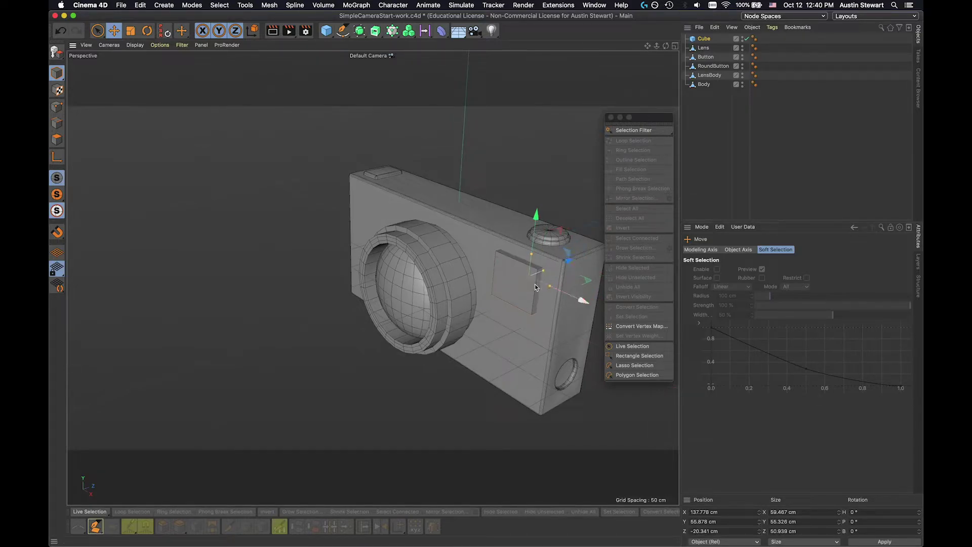
Resize the cube to about 59 × 31 × 39 cm and move it into the upper corner of Body's front, near the round button.
{"action": "left_click_drag", "start_coordinate": [530, 336], "coordinate": [553, 263], "text": "alt"}
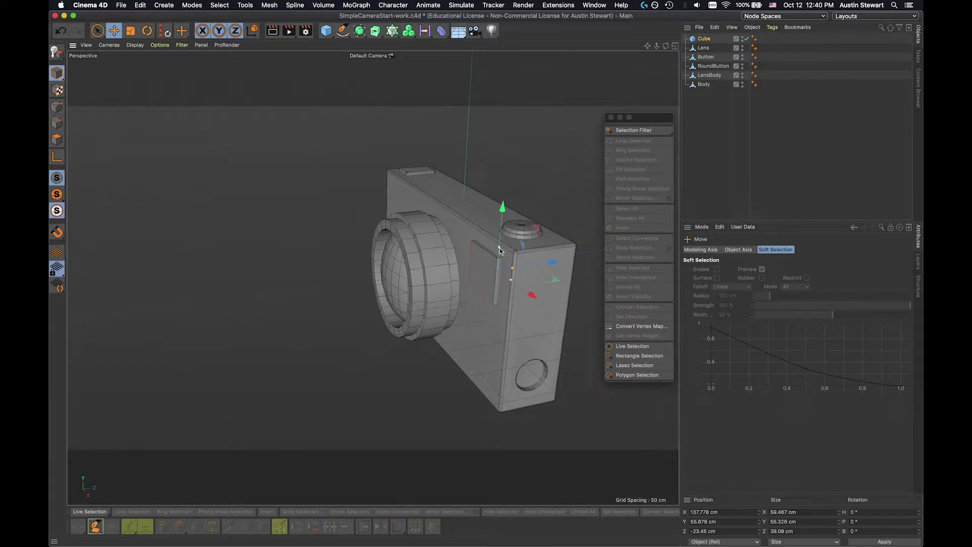
{"action": "left_click_drag", "start_coordinate": [499, 247], "coordinate": [520, 233]}
{"action": "left_click_drag", "start_coordinate": [530, 277], "coordinate": [535, 285]}
{"action": "left_click_drag", "start_coordinate": [424, 317], "coordinate": [480, 269], "text": "alt"}
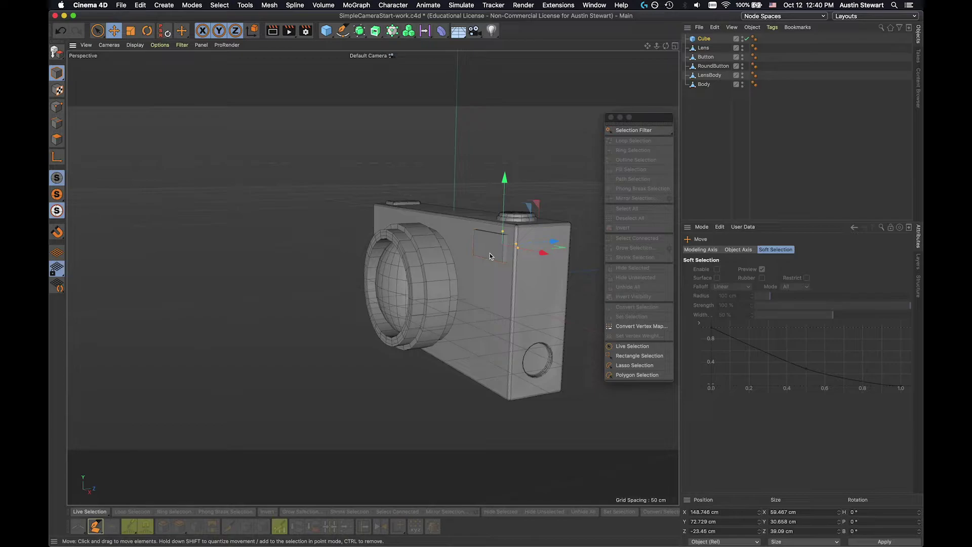
{"action": "scroll", "coordinate": [490, 256], "scroll_direction": "up", "scroll_amount": 10}
{"action": "left_click_drag", "start_coordinate": [490, 253], "coordinate": [516, 260], "text": "alt"}
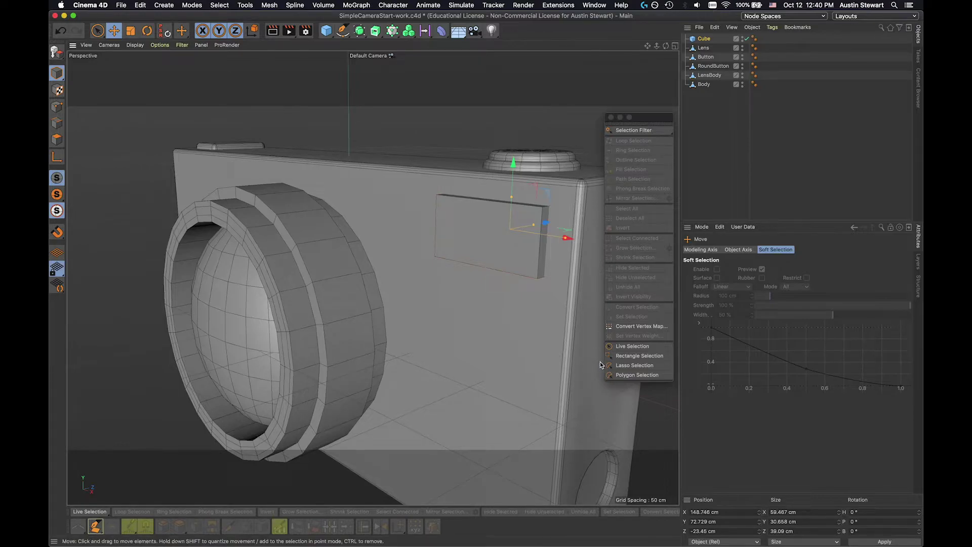
Round the cube's edges by enabling Fillet with a 3 cm radius and 3 subdivisions.
{"action": "left_click", "coordinate": [705, 40]}
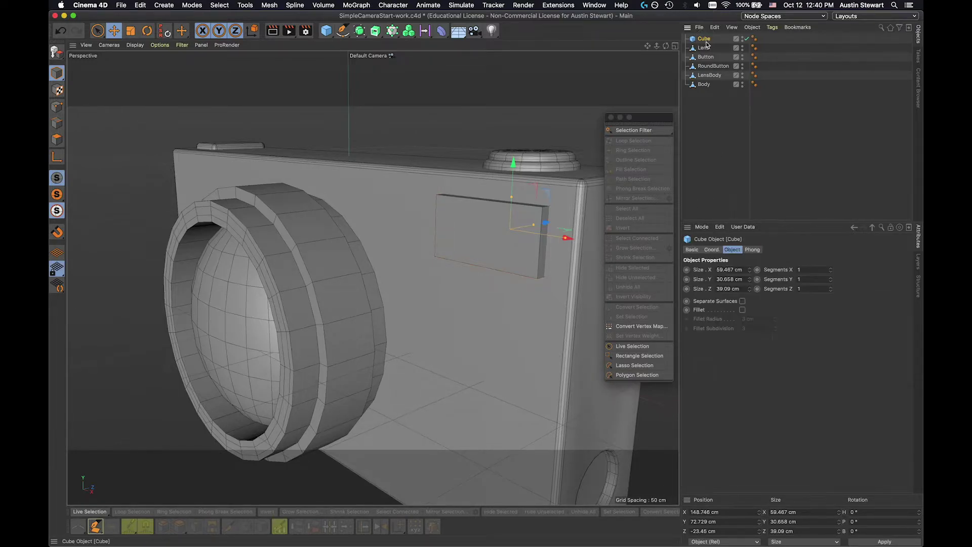
{"action": "left_click", "coordinate": [742, 310]}
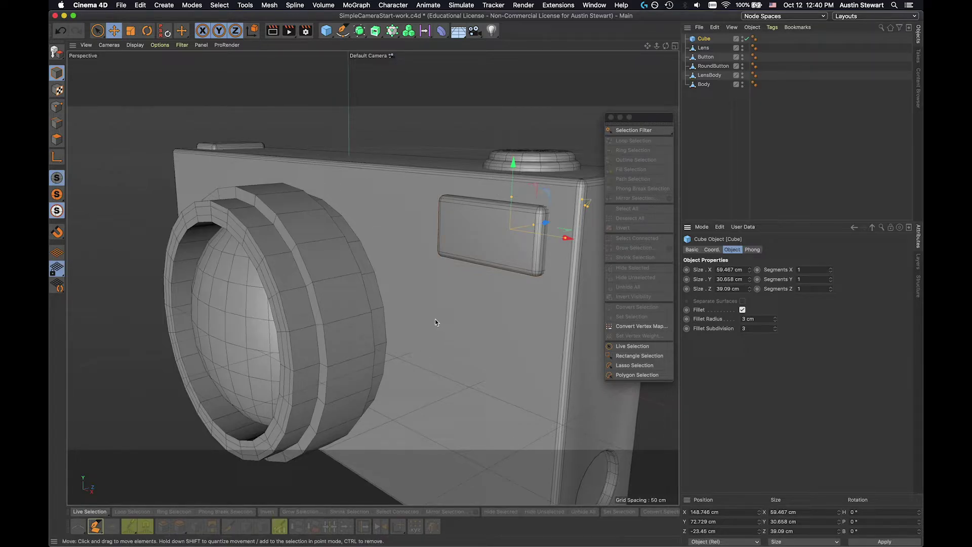
{"action": "left_click_drag", "start_coordinate": [434, 320], "coordinate": [434, 321], "text": "alt"}
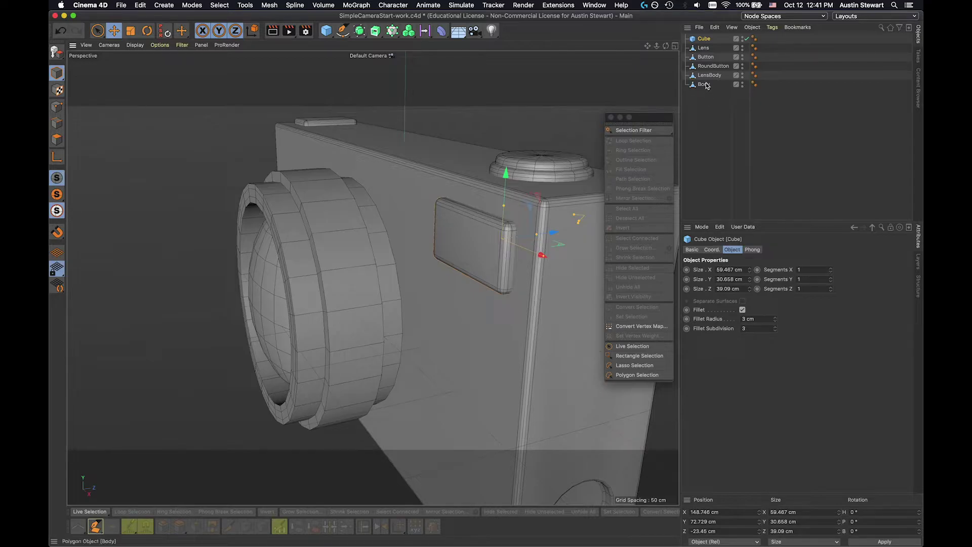
Add a Boole object and nest Body above Cube inside it, subtracting the cube from Body.
{"action": "left_click", "coordinate": [360, 32]}
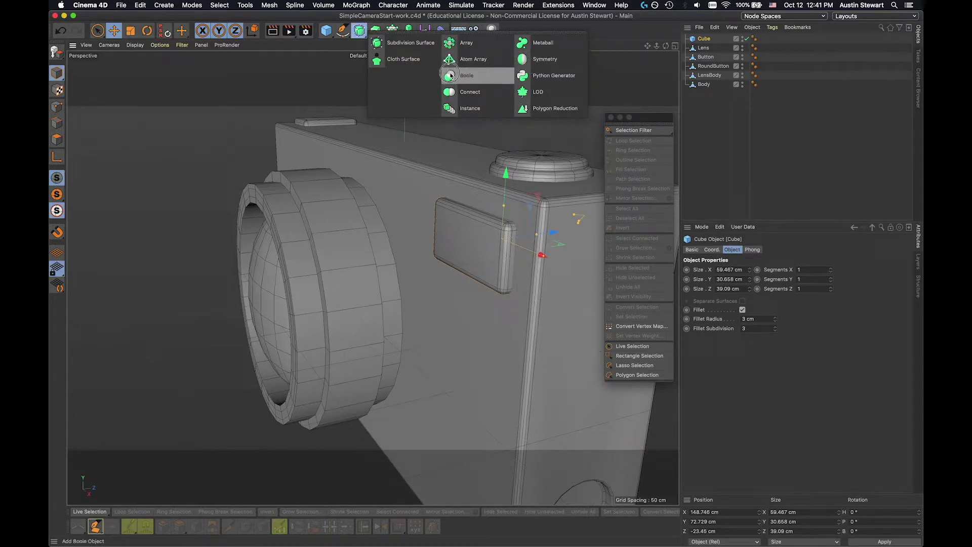
{"action": "left_click", "coordinate": [449, 75]}
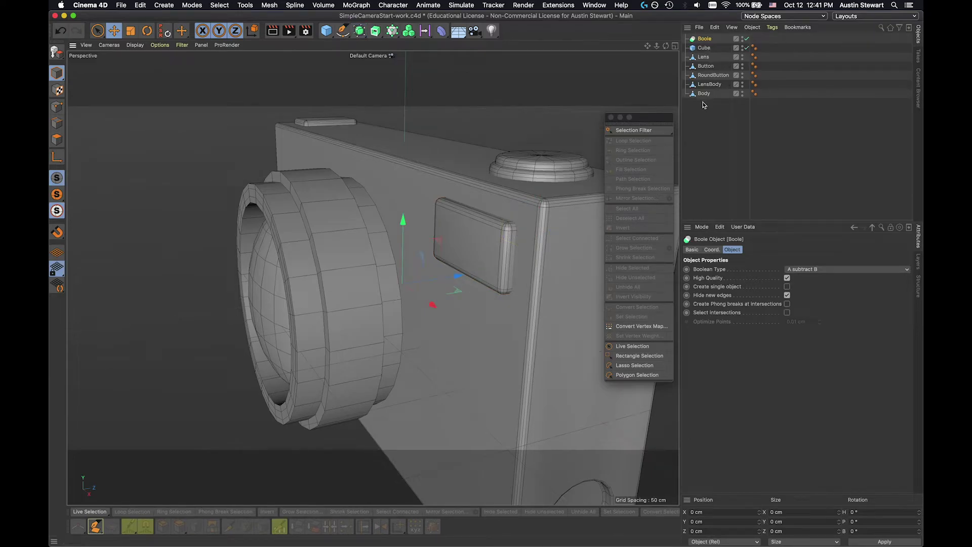
{"action": "left_click_drag", "start_coordinate": [704, 95], "coordinate": [709, 53]}
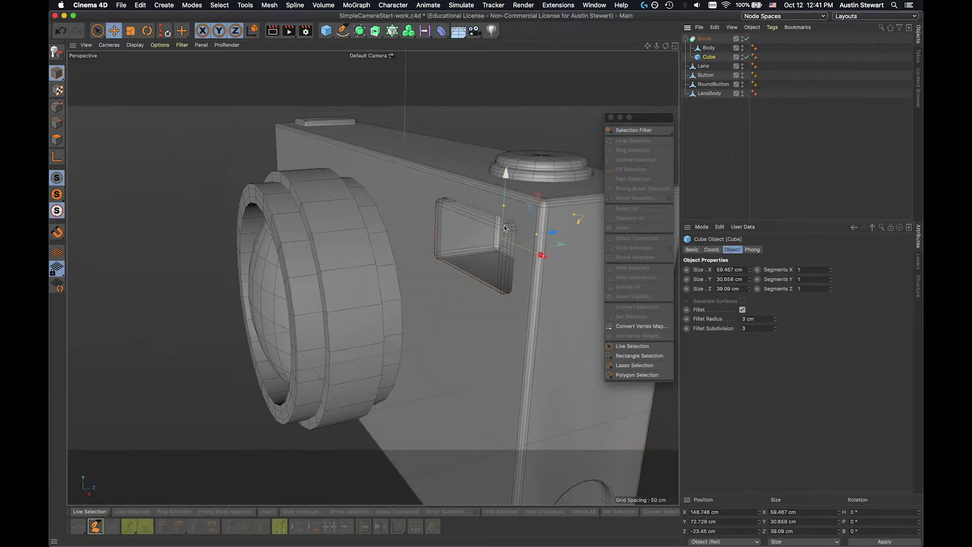
Examine the rectangular recess cut into Body's front face from close up and from several angles.
{"action": "scroll", "coordinate": [498, 238], "scroll_direction": "up", "scroll_amount": 5}
{"action": "mouse_move", "coordinate": [491, 250]}
{"action": "left_mouse_down", "text": "alt"}
{"action": "mouse_move", "coordinate": [525, 232]}
{"action": "mouse_move", "coordinate": [501, 245]}
{"action": "left_mouse_up", "text": "alt"}
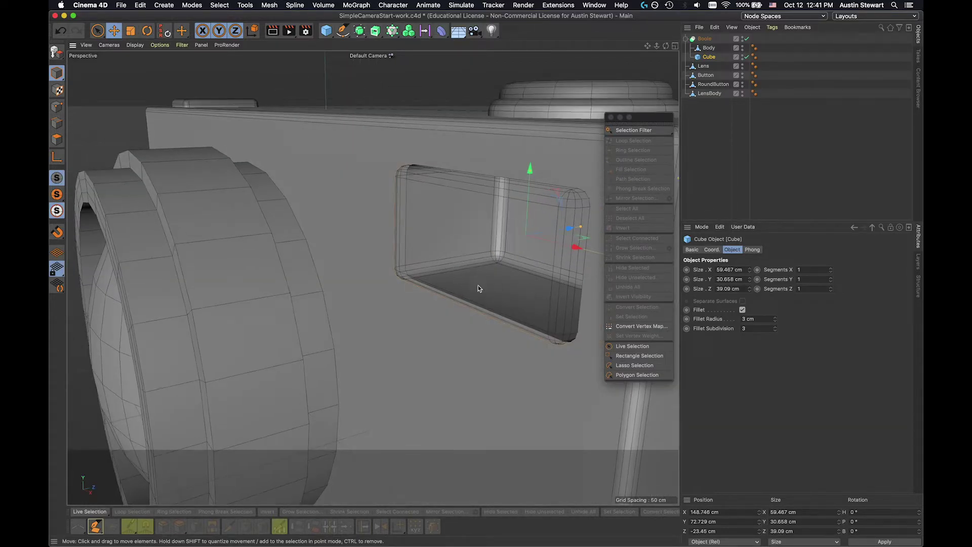
{"action": "scroll", "coordinate": [478, 286], "scroll_direction": "down", "scroll_amount": 3}
{"action": "left_click_drag", "start_coordinate": [476, 291], "coordinate": [446, 289], "text": "alt"}
{"action": "right_click_drag", "start_coordinate": [446, 289], "coordinate": [520, 258], "text": "alt"}
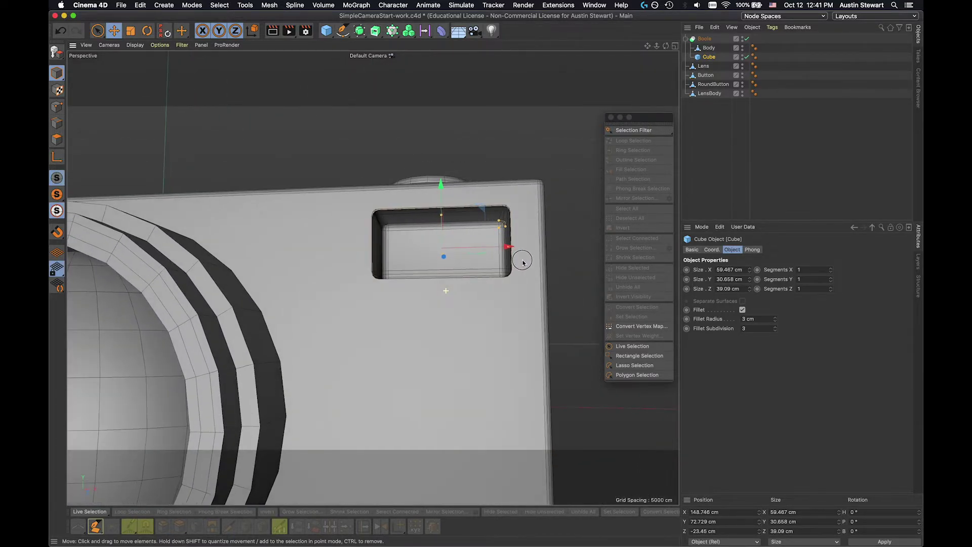
{"action": "left_click_drag", "start_coordinate": [521, 259], "coordinate": [446, 282], "text": "alt"}
{"action": "right_click_drag", "start_coordinate": [446, 282], "coordinate": [433, 295], "text": "alt"}
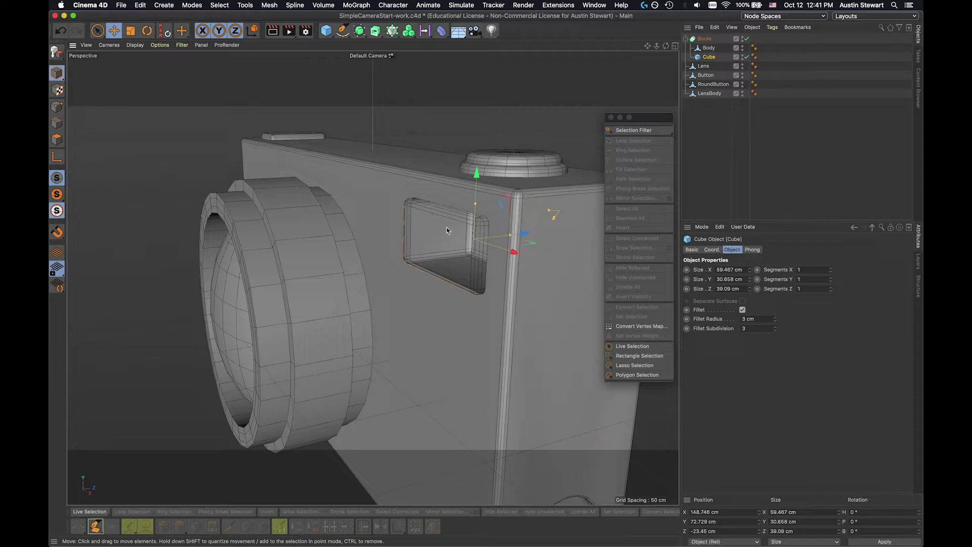
Change the Boole's Boolean Type to A union B.
{"action": "left_click", "coordinate": [705, 39]}
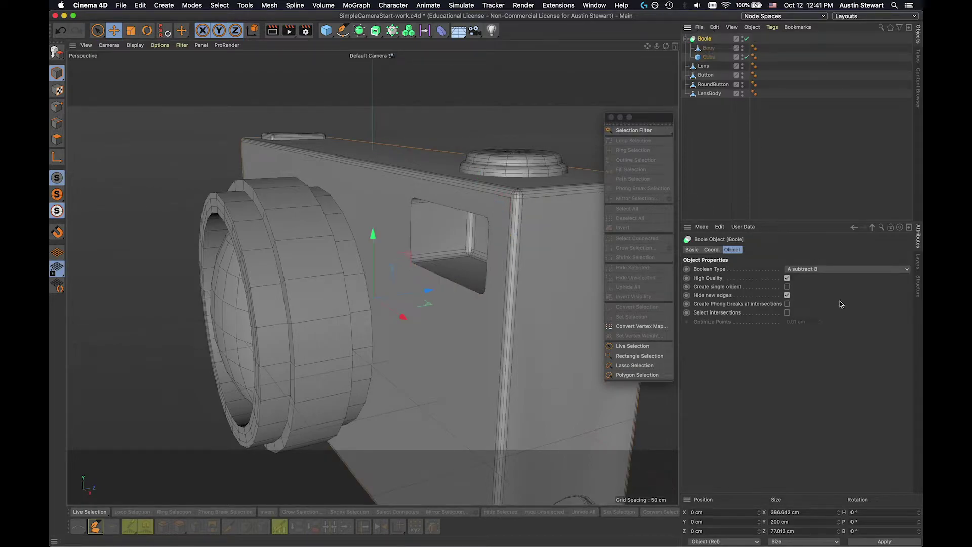
{"action": "left_click", "coordinate": [823, 270]}
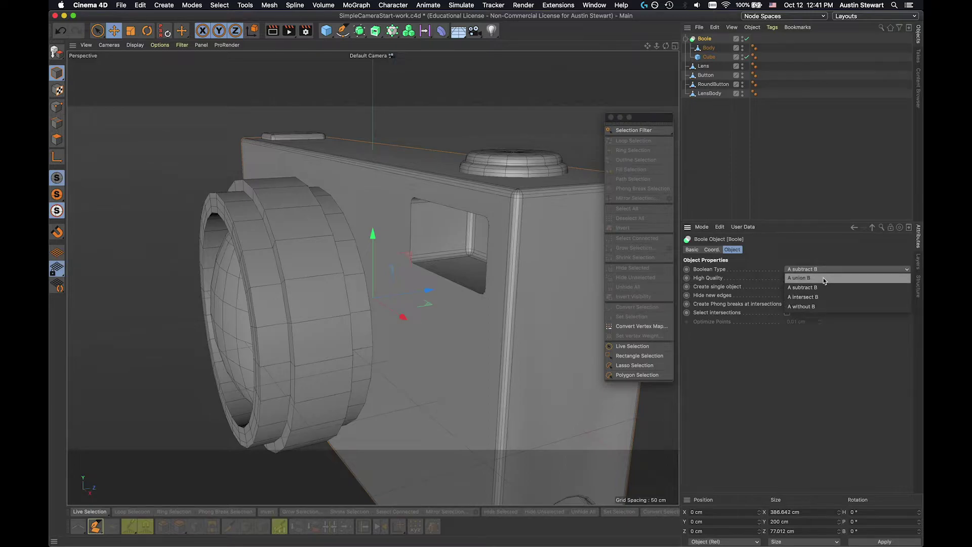
{"action": "left_click", "coordinate": [824, 279]}
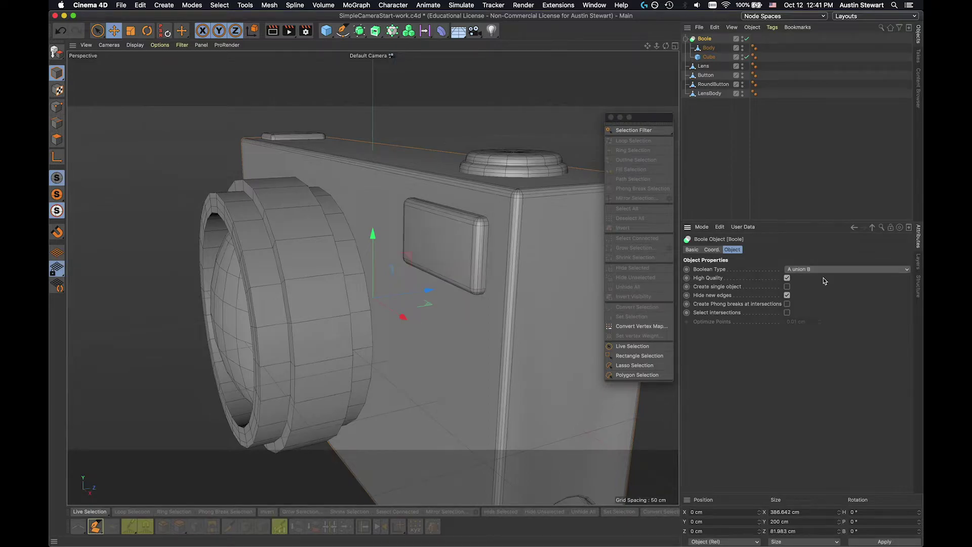
Switch Hide new edges off and on to compare the mesh, and toggle Create Phong breaks at intersections the same way.
{"action": "left_click", "coordinate": [787, 295]}
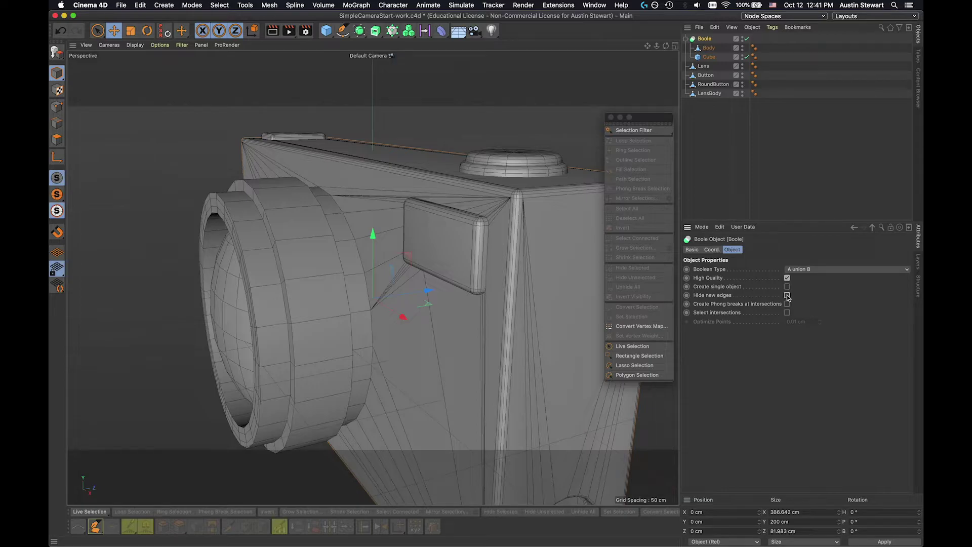
{"action": "left_click", "coordinate": [787, 295]}
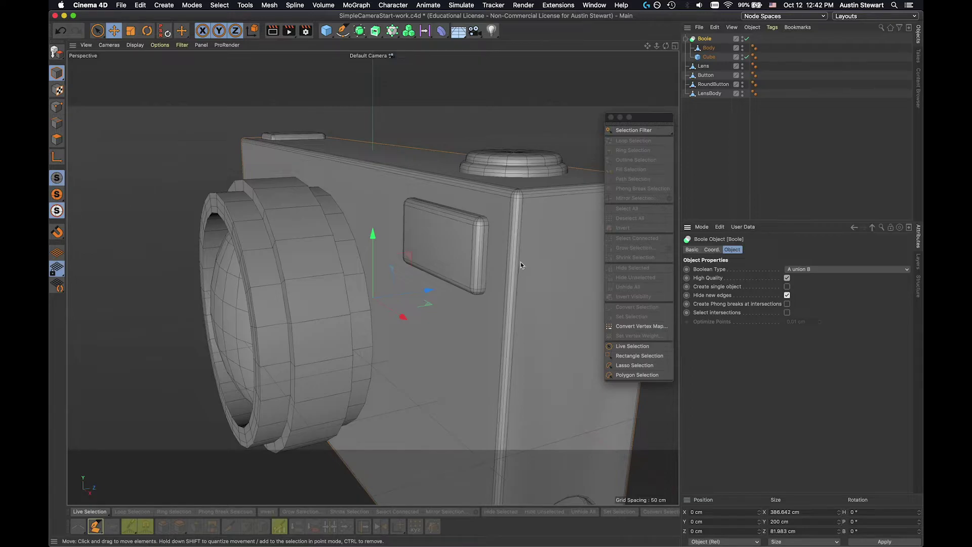
{"action": "left_click", "coordinate": [787, 295]}
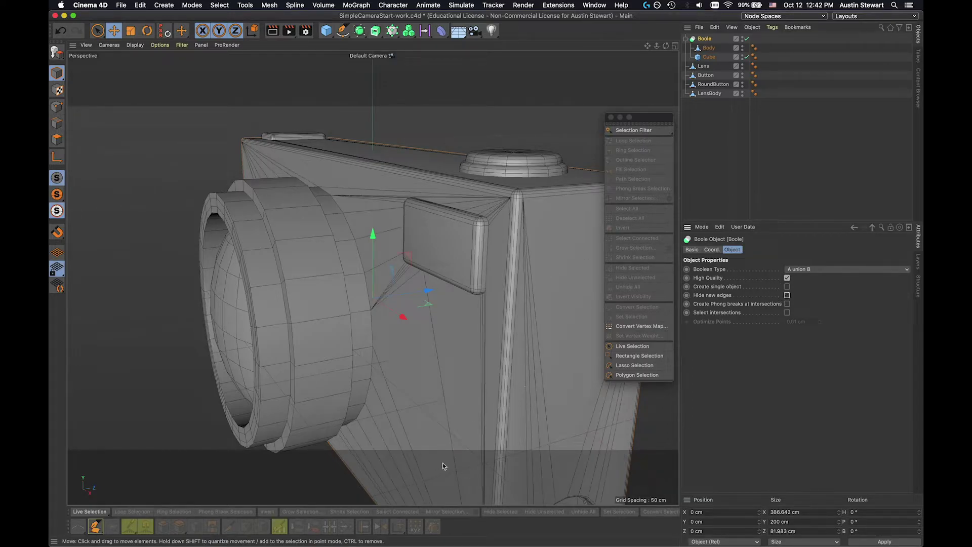
{"action": "left_click", "coordinate": [787, 296]}
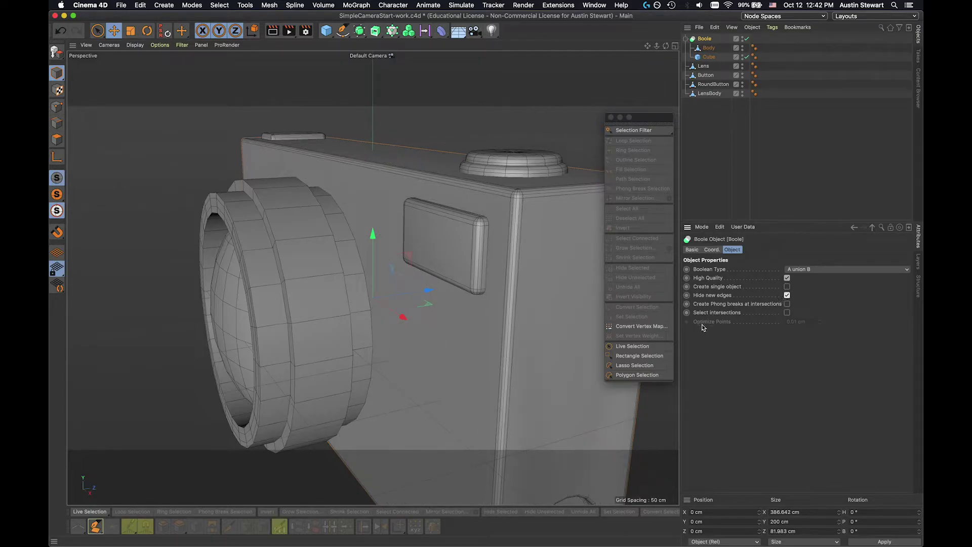
{"action": "left_click", "coordinate": [787, 304]}
{"action": "left_click", "coordinate": [788, 304]}
Convert the Boole into editable geometry.
{"action": "left_click_drag", "start_coordinate": [765, 62], "coordinate": [704, 31]}
{"action": "right_click", "coordinate": [705, 42]}
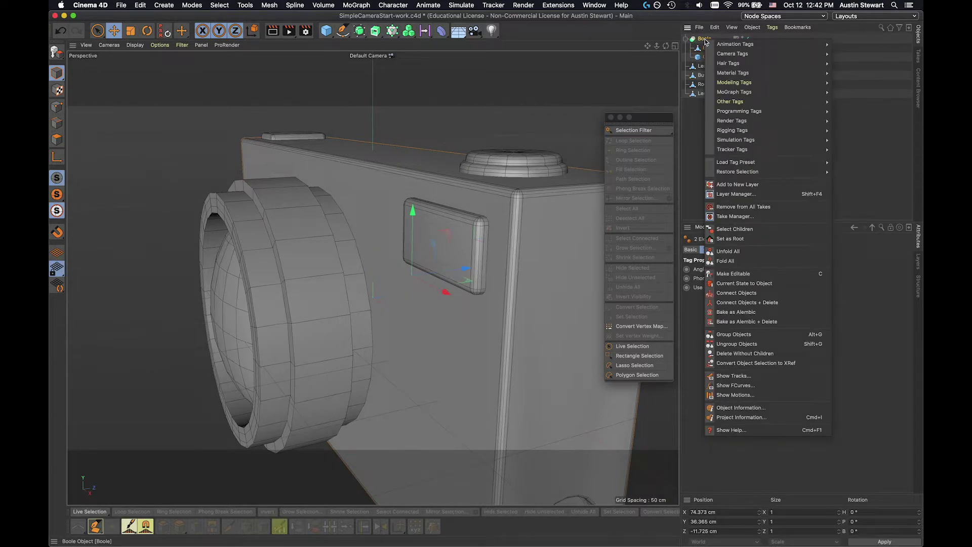
{"action": "left_click", "coordinate": [727, 277]}
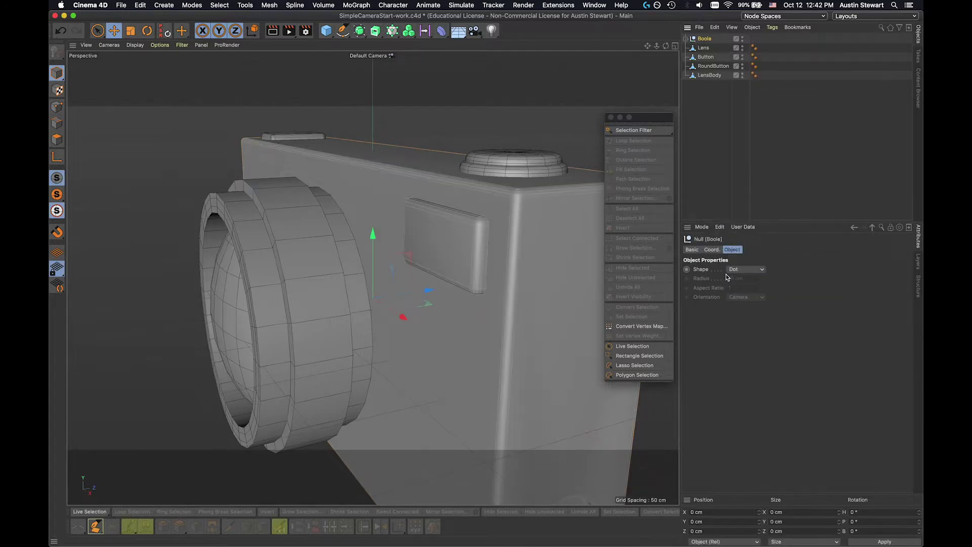
Rename the converted Cube inside the Boole group as Flash, and briefly hide it in the editor to examine Body's opening.
{"action": "left_click", "coordinate": [686, 39]}
{"action": "left_click", "coordinate": [709, 48]}
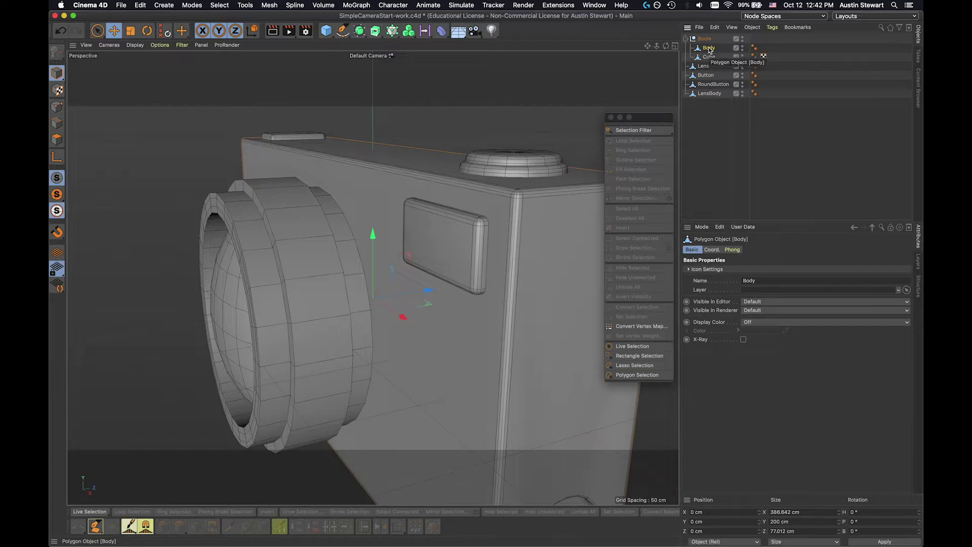
{"action": "left_click", "coordinate": [710, 58]}
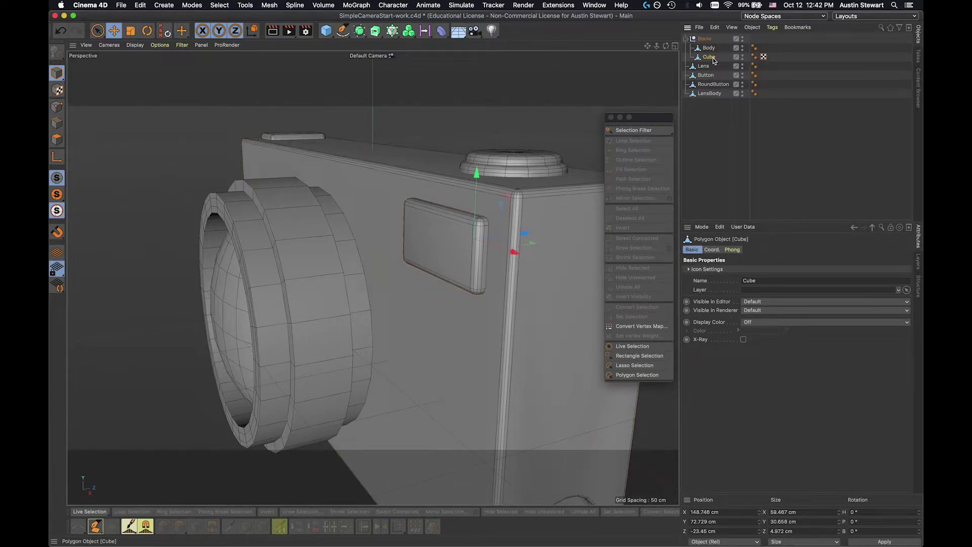
{"action": "double_click", "coordinate": [711, 58]}
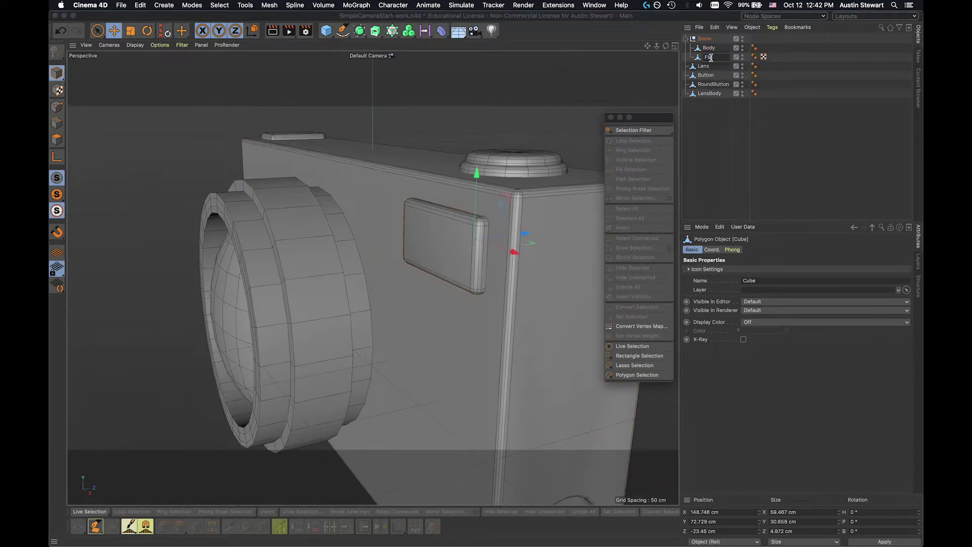
{"action": "left_click", "coordinate": [708, 127]}
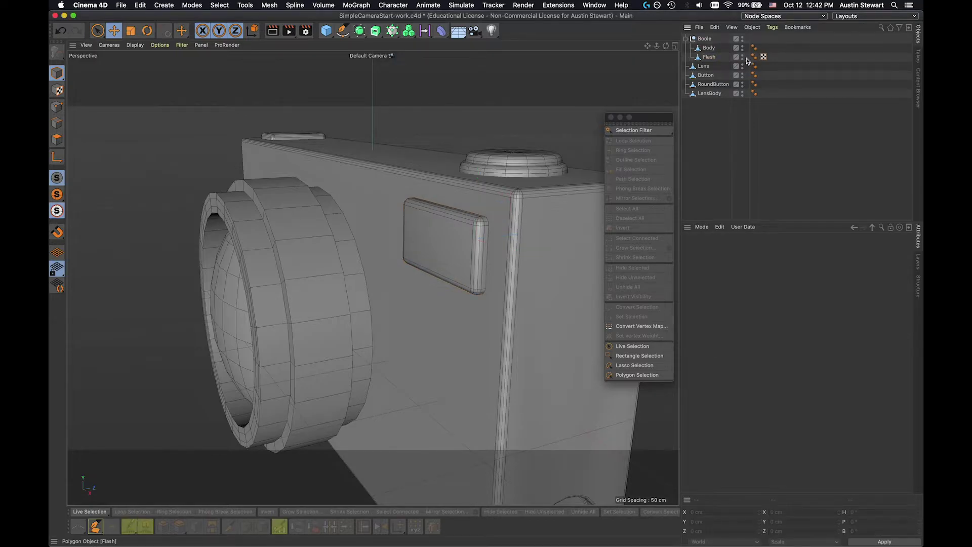
{"action": "left_click", "coordinate": [743, 56]}
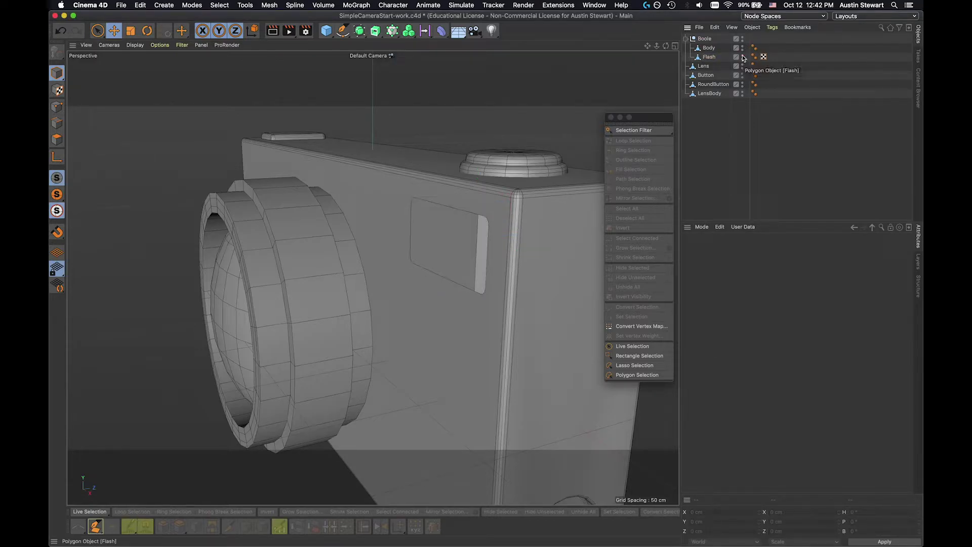
{"action": "left_click", "coordinate": [742, 56]}
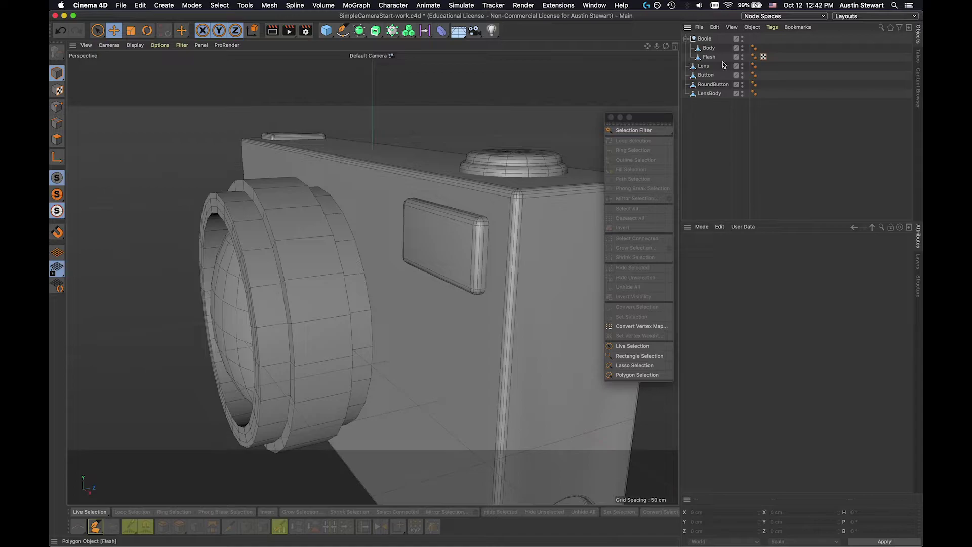
Move Body and Flash out of the Boole group to the top of the hierarchy and delete the empty Boole null.
{"action": "left_click", "coordinate": [709, 49]}
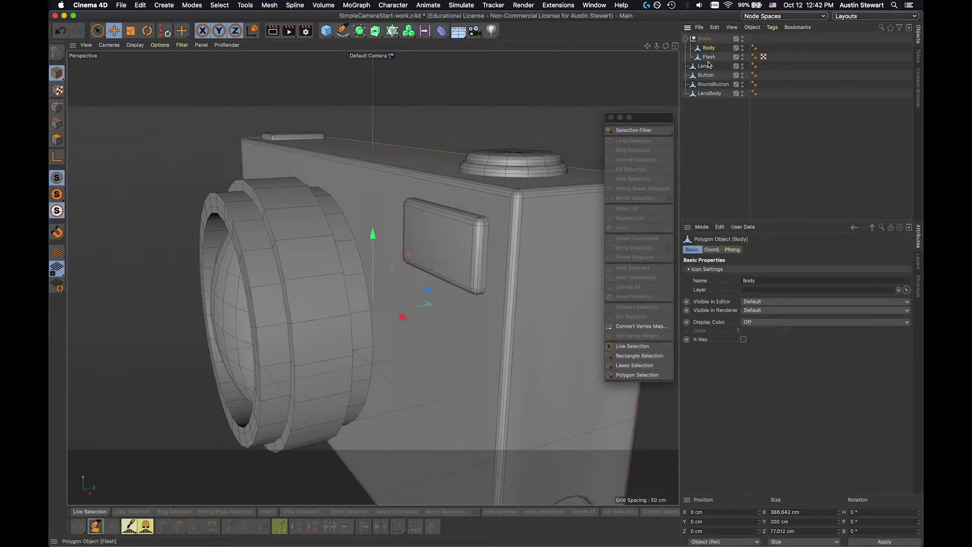
{"action": "left_click", "coordinate": [713, 57], "text": "shift"}
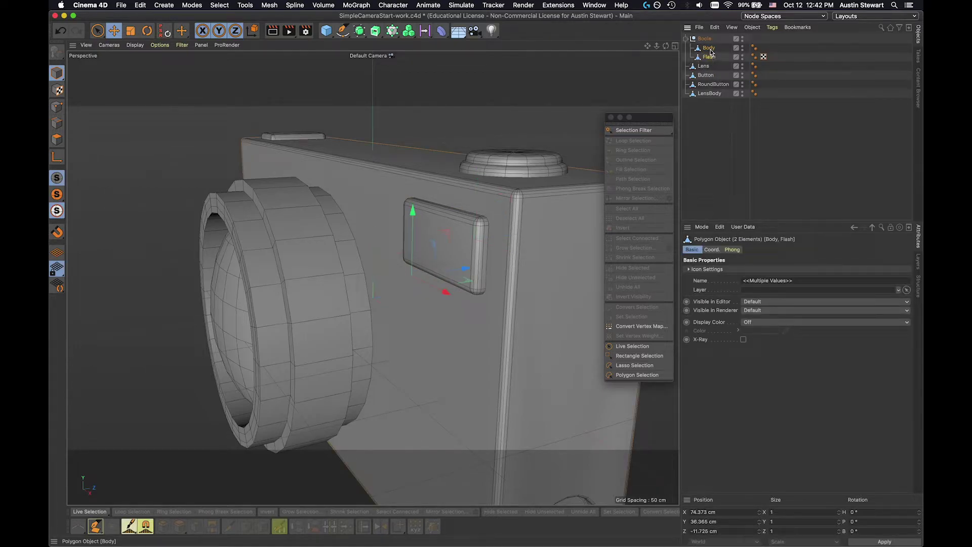
{"action": "left_click_drag", "start_coordinate": [711, 50], "coordinate": [707, 36]}
{"action": "left_click", "coordinate": [709, 56]}
{"action": "key", "text": "Delete"}
Select Body, LensBody, Flash, Lens and Button in turn to check the separated camera parts, and clear the selection.
{"action": "left_click", "coordinate": [704, 39]}
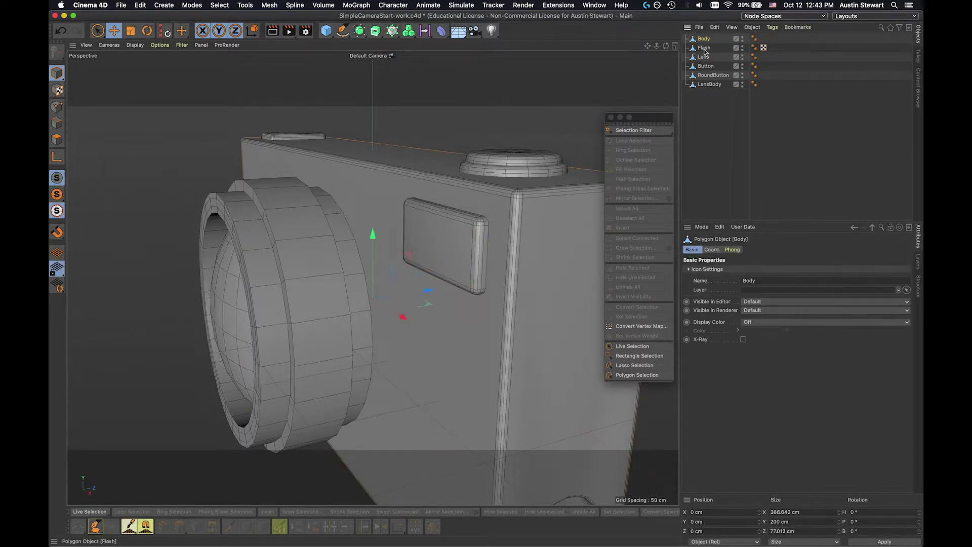
{"action": "left_click", "coordinate": [710, 85]}
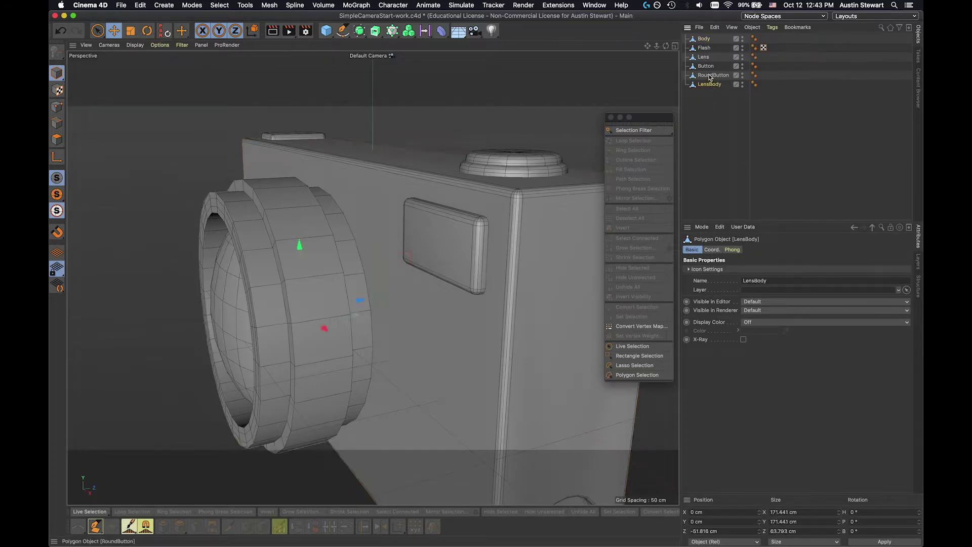
{"action": "left_click", "coordinate": [703, 48]}
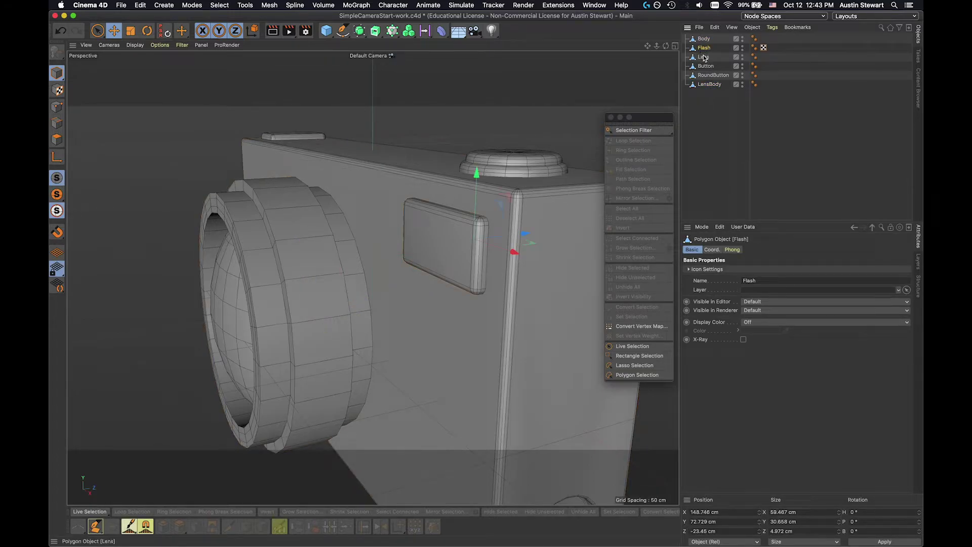
{"action": "left_click", "coordinate": [703, 57]}
{"action": "left_click", "coordinate": [705, 66]}
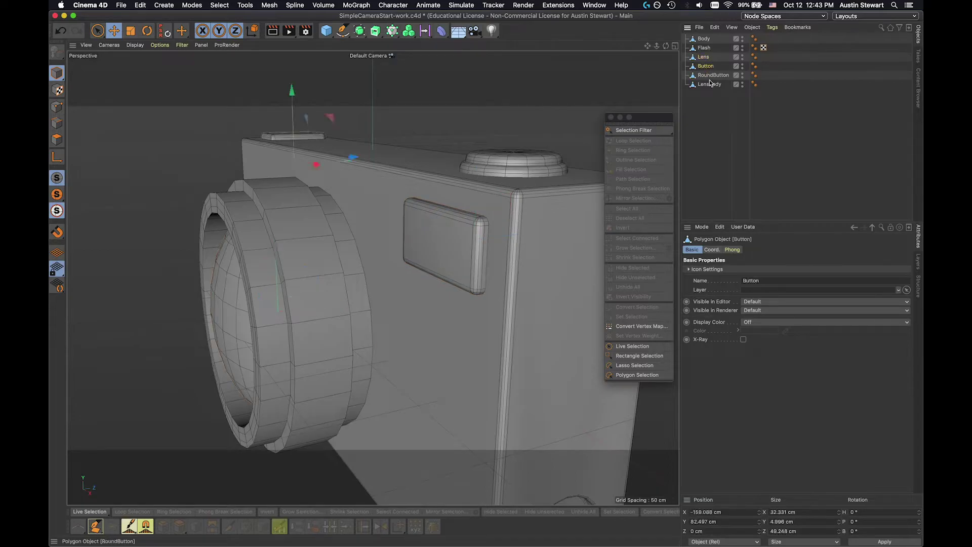
{"action": "left_click", "coordinate": [718, 140]}
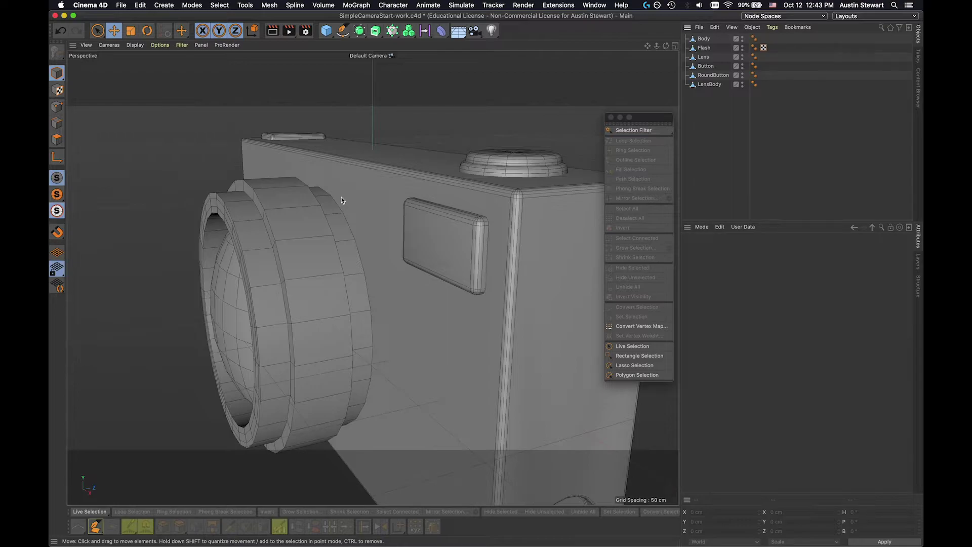
Select Flash's large front polygon in polygon mode and extrude it inward with an offset of about -3.25 cm.
{"action": "left_click", "coordinate": [57, 140]}
{"action": "left_click", "coordinate": [98, 31]}
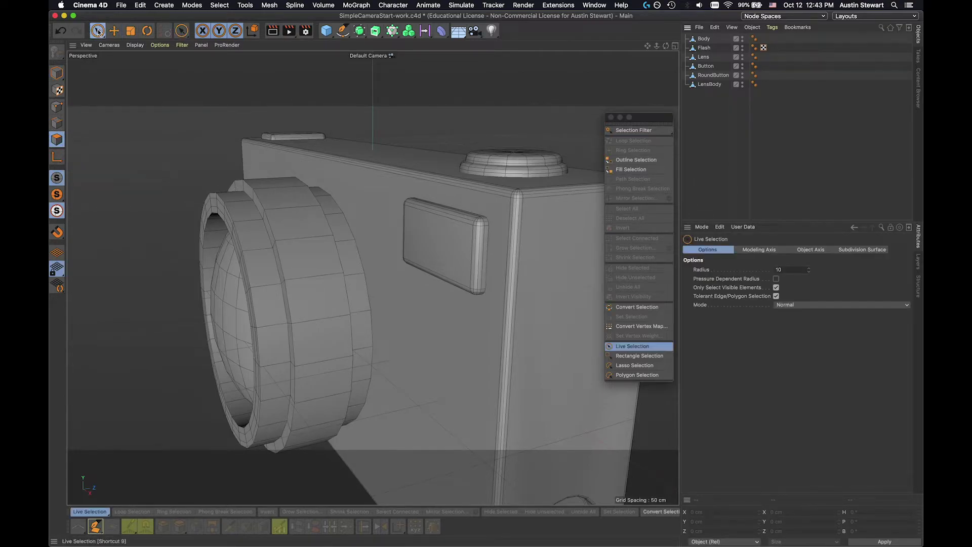
{"action": "left_click", "coordinate": [707, 50]}
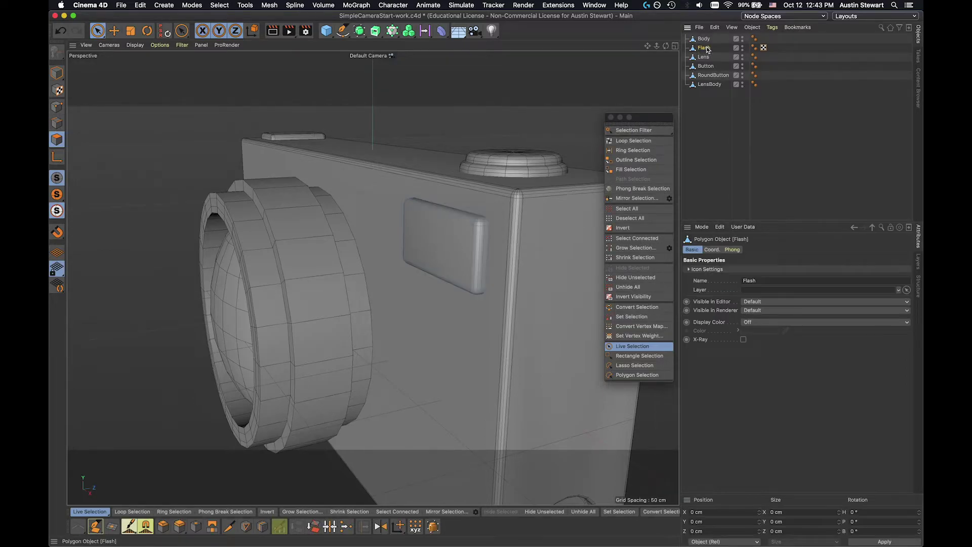
{"action": "left_click", "coordinate": [447, 245]}
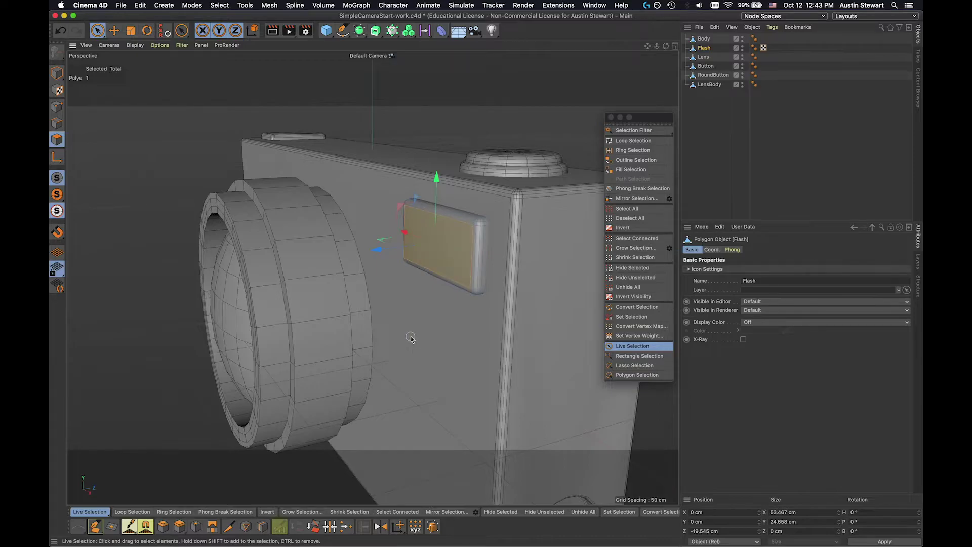
{"action": "scroll", "coordinate": [410, 338], "scroll_direction": "up", "scroll_amount": 2}
{"action": "key", "text": "d"}
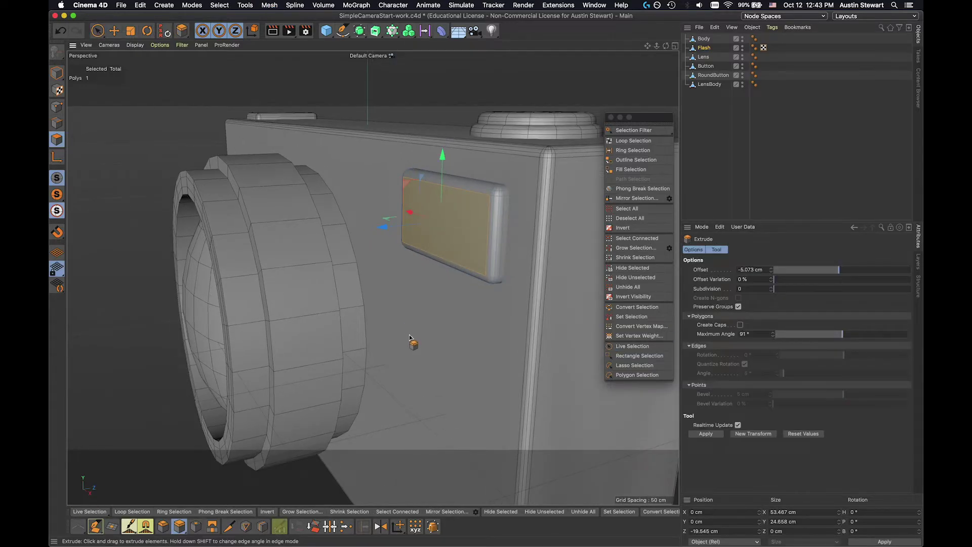
{"action": "mouse_move", "coordinate": [399, 326]}
{"action": "left_mouse_down"}
{"action": "mouse_move", "coordinate": [353, 326]}
{"action": "mouse_move", "coordinate": [383, 327]}
{"action": "left_mouse_up"}
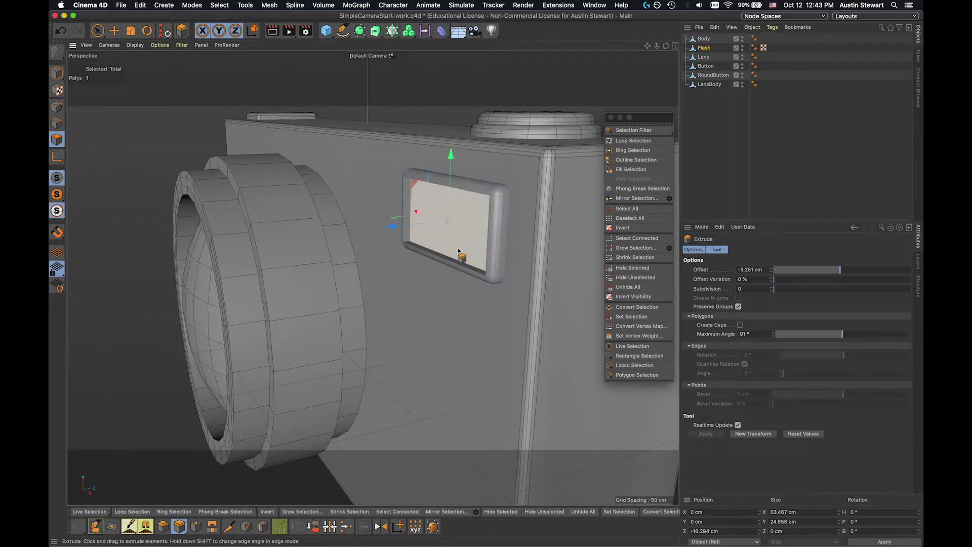
Add the four side walls of Flash's recess to the selected back polygon with Loop Selection.
{"action": "left_click_drag", "start_coordinate": [442, 314], "coordinate": [462, 308], "text": "alt"}
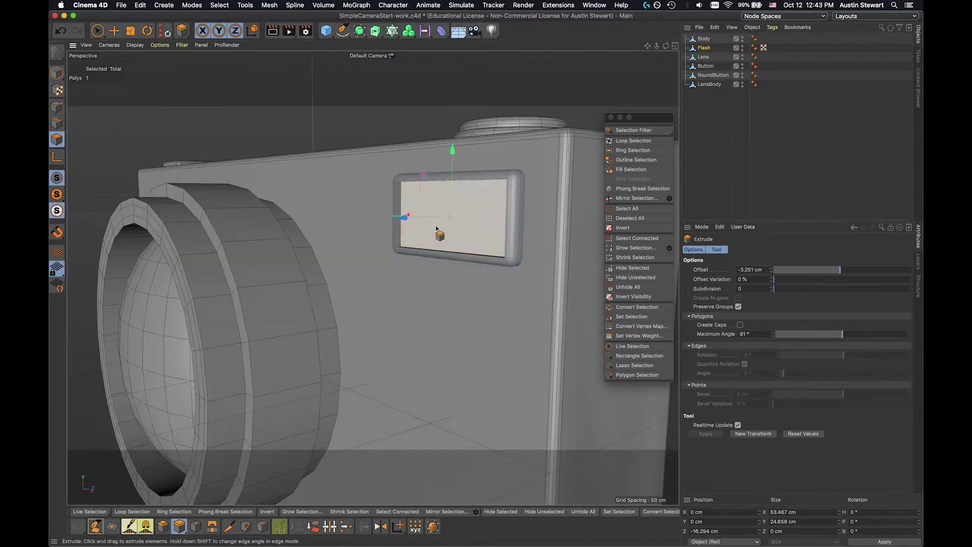
{"action": "scroll", "coordinate": [435, 236], "scroll_direction": "up", "scroll_amount": 3}
{"action": "left_click_drag", "start_coordinate": [442, 256], "coordinate": [431, 297], "text": "alt"}
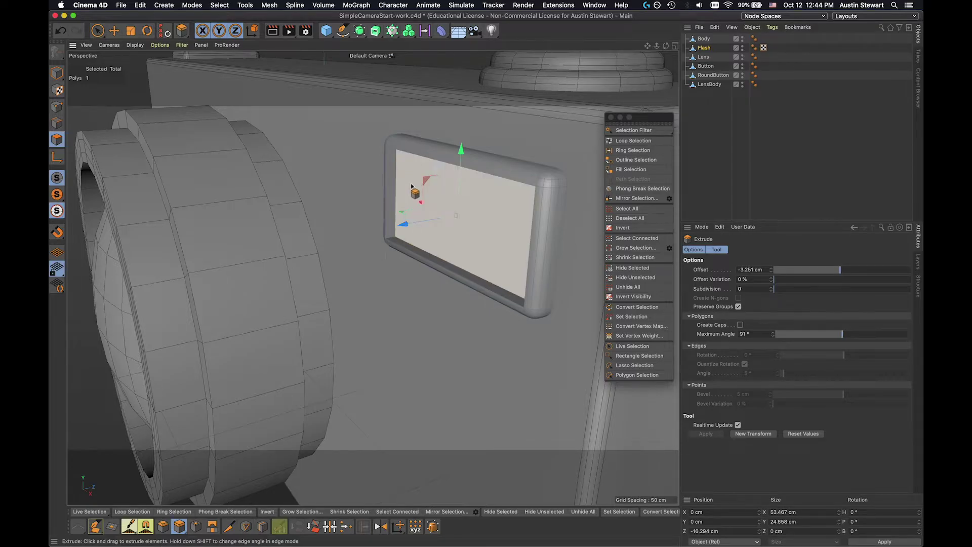
{"action": "left_click_drag", "start_coordinate": [421, 204], "coordinate": [426, 211]}
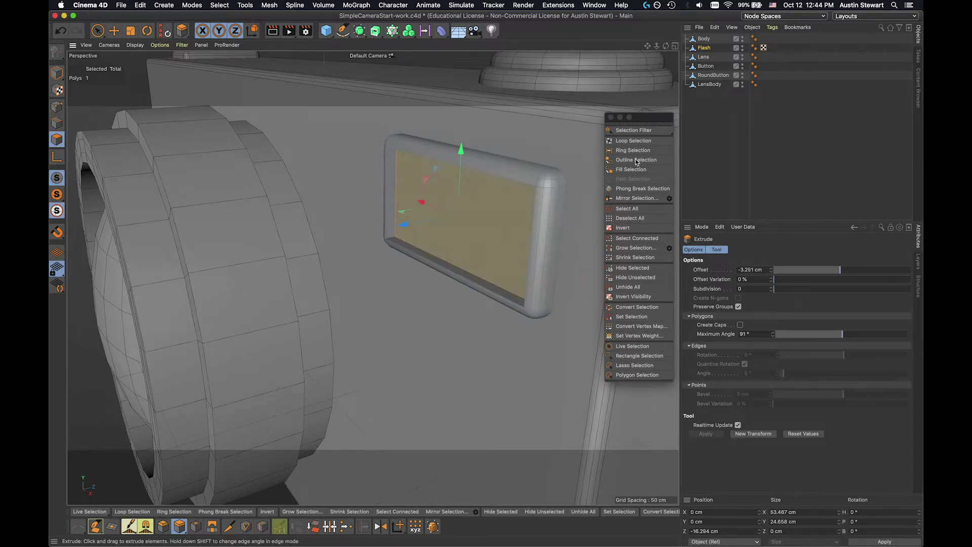
{"action": "left_click", "coordinate": [644, 141]}
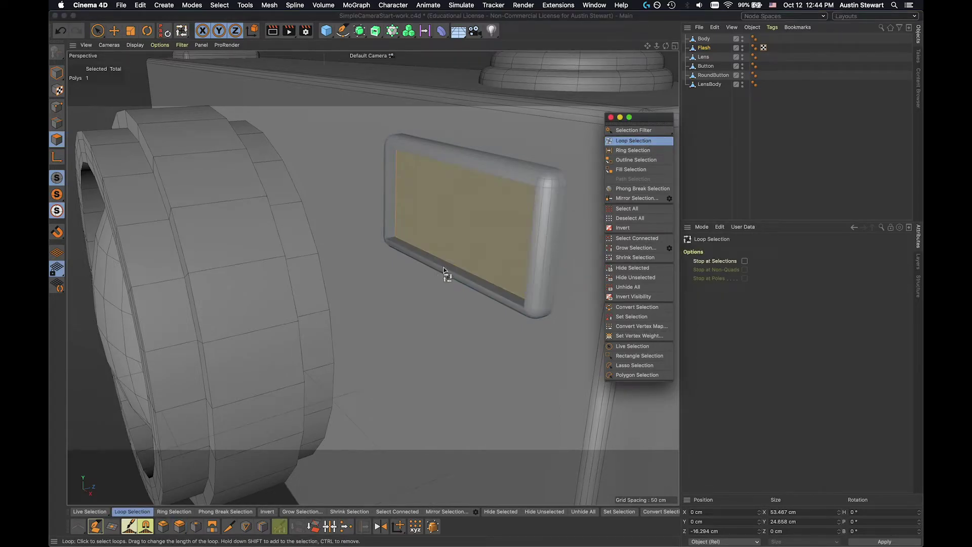
{"action": "left_click", "coordinate": [392, 241]}
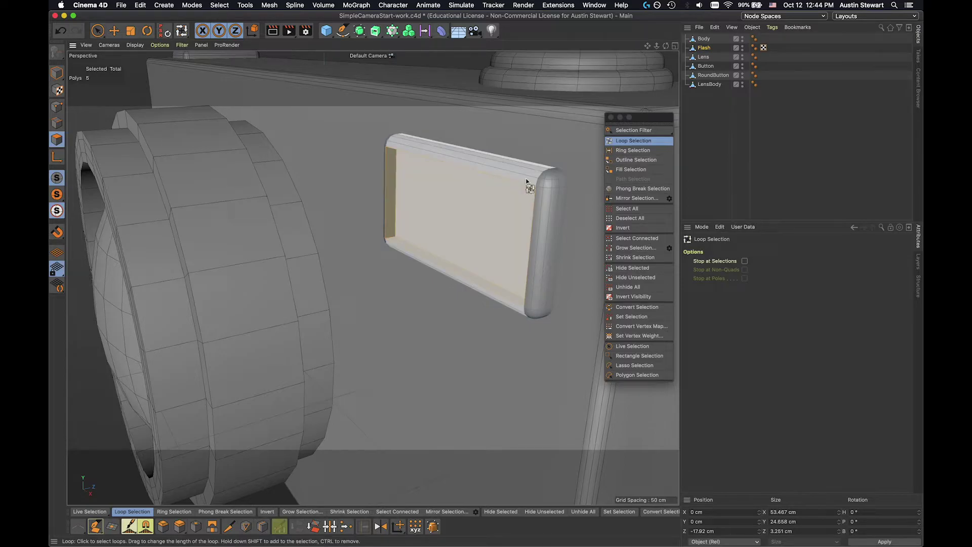
{"action": "left_click", "coordinate": [506, 222]}
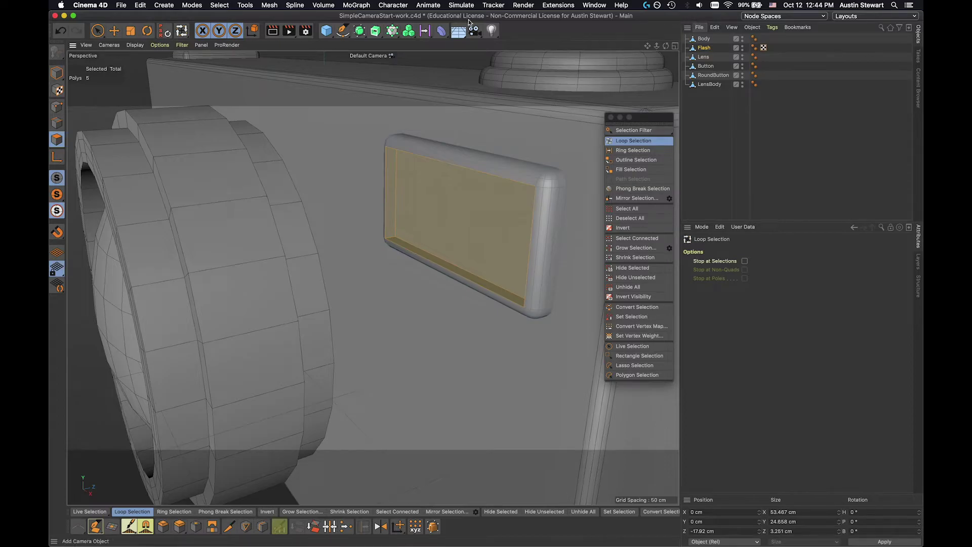
Split the selected recess polygons of Flash into a separate object.
{"action": "left_click", "coordinate": [268, 6]}
{"action": "mouse_move", "coordinate": [295, 92]}
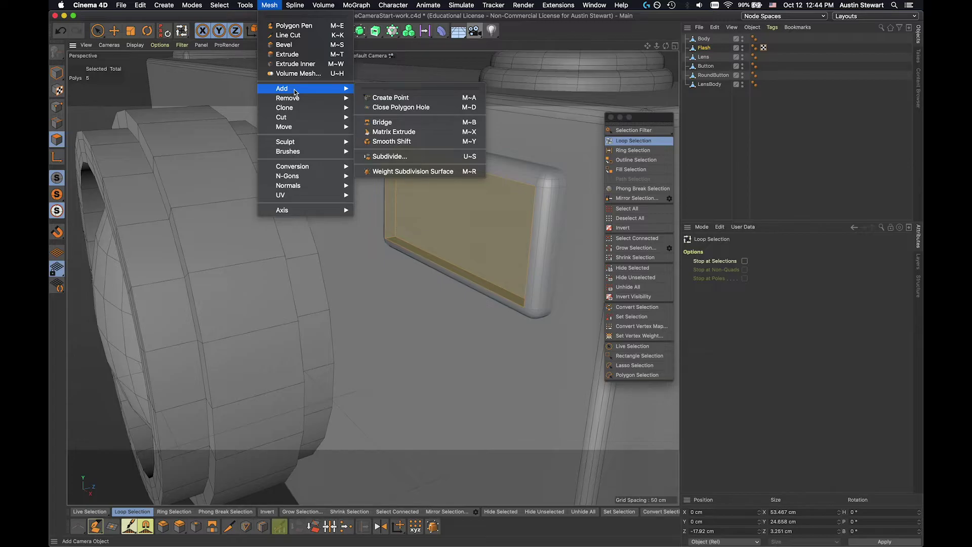
{"action": "mouse_move", "coordinate": [299, 120]}
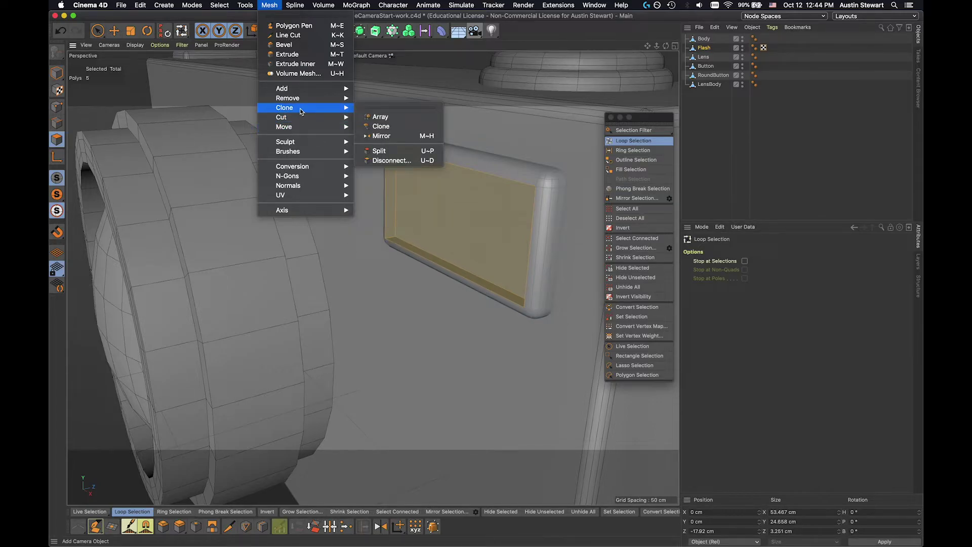
{"action": "left_click", "coordinate": [407, 152]}
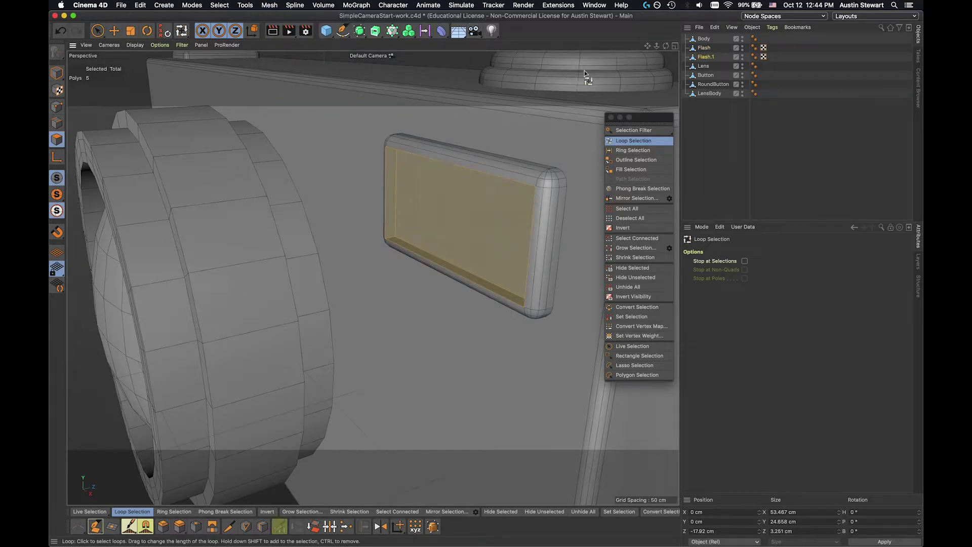
Briefly hide Flash.1 to examine the recess geometry still present in Flash, and show it again.
{"action": "left_click", "coordinate": [743, 57]}
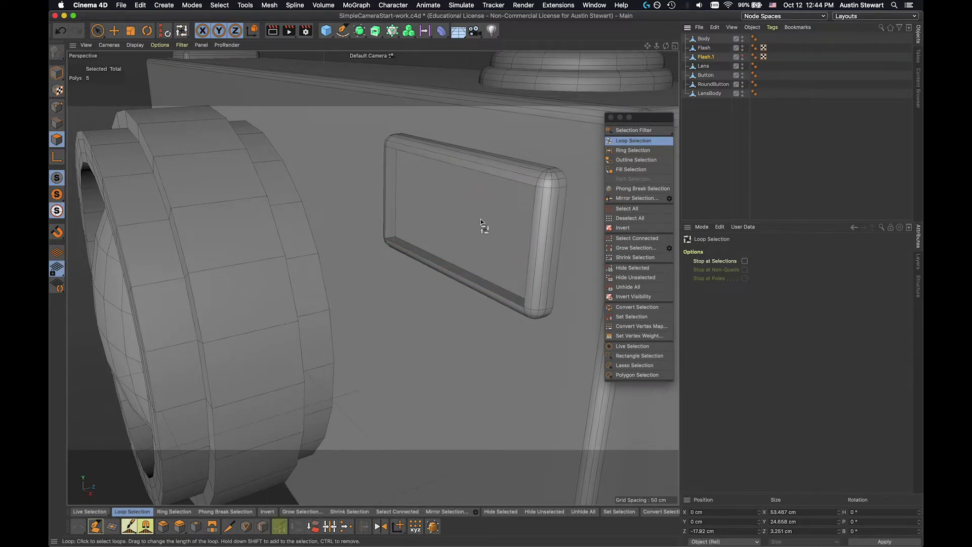
{"action": "left_click_drag", "start_coordinate": [478, 226], "coordinate": [538, 202], "text": "alt"}
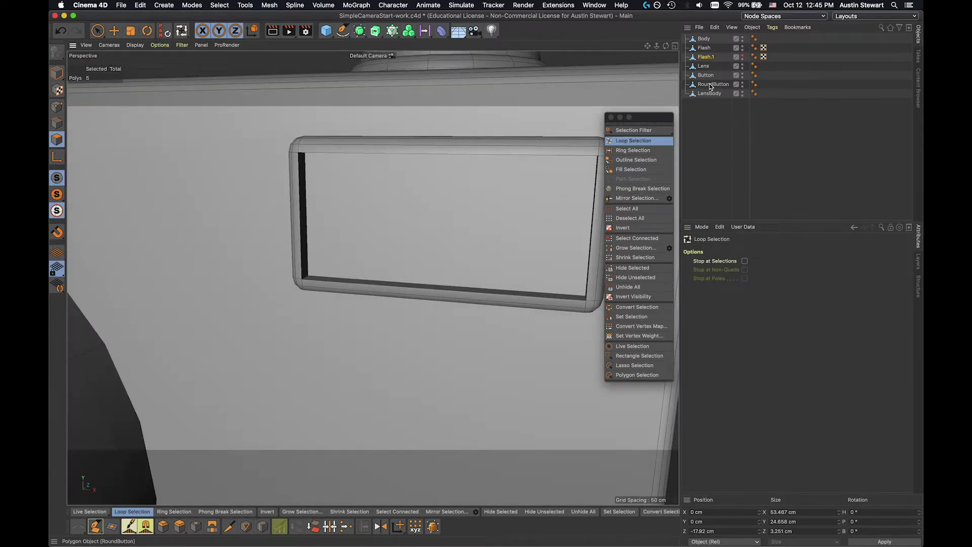
{"action": "mouse_move", "coordinate": [508, 181]}
{"action": "left_mouse_down", "text": "alt"}
{"action": "mouse_move", "coordinate": [473, 190]}
{"action": "mouse_move", "coordinate": [490, 180]}
{"action": "left_mouse_up", "text": "alt"}
{"action": "left_click", "coordinate": [708, 57]}
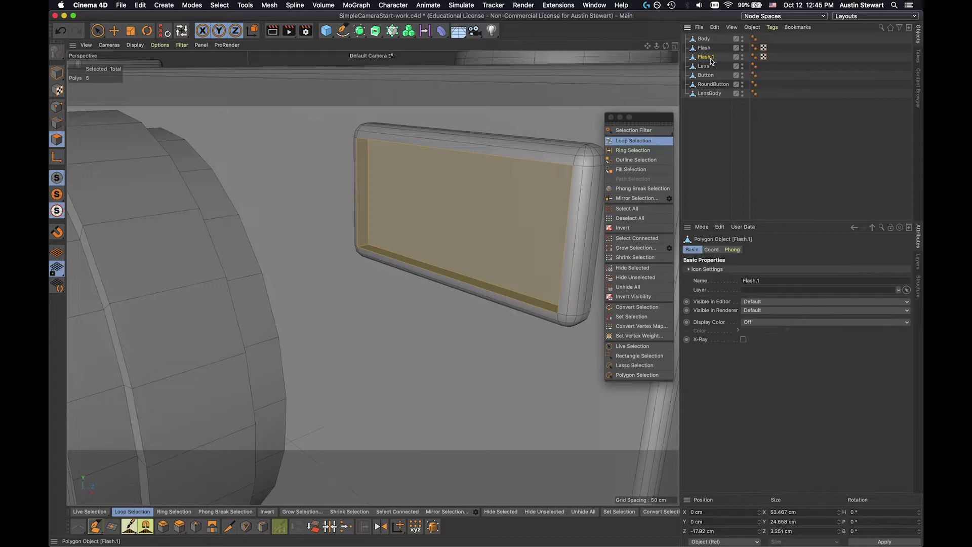
Try moving the recess polygons of Flash.1 forward out of the flash, undo the moves, and delete Flash.1.
{"action": "key", "text": "e"}
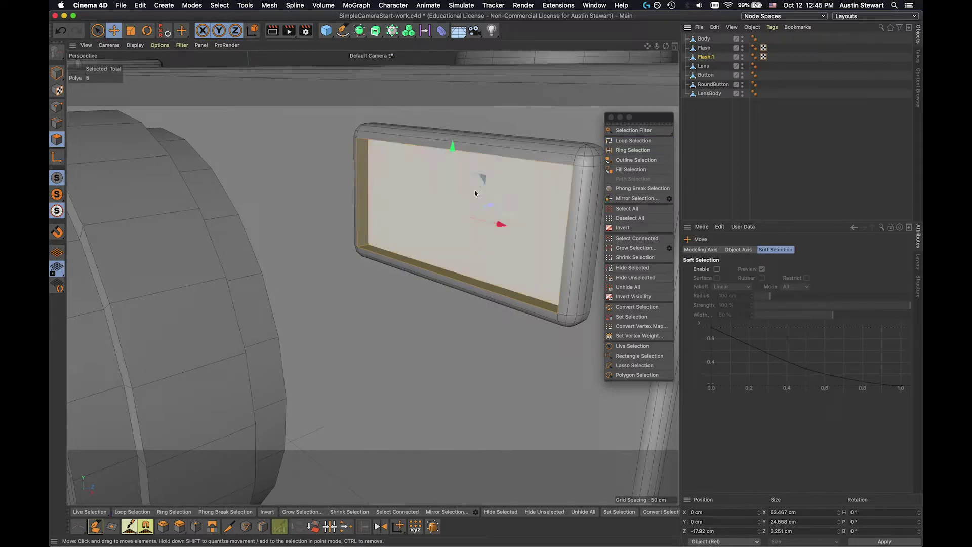
{"action": "left_click_drag", "start_coordinate": [485, 208], "coordinate": [402, 240]}
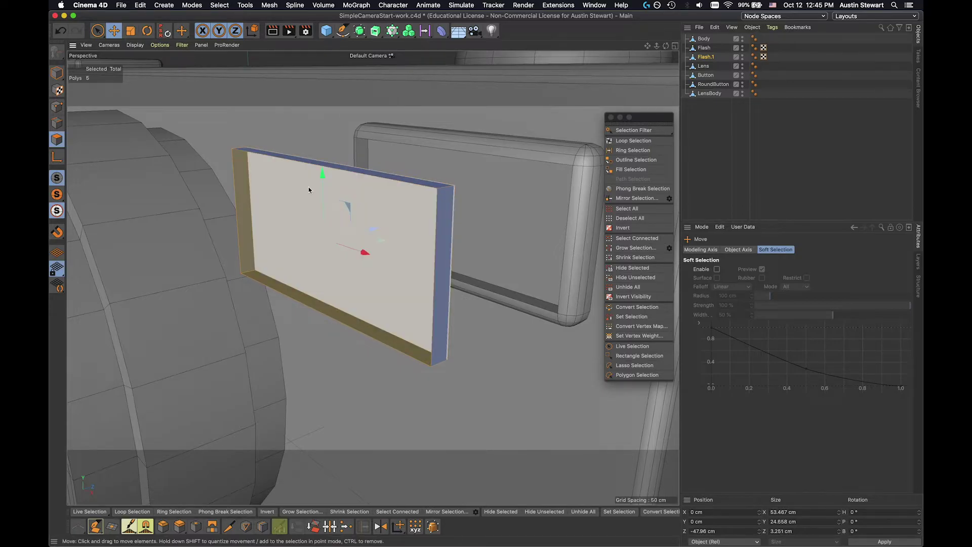
{"action": "key", "text": "super+z"}
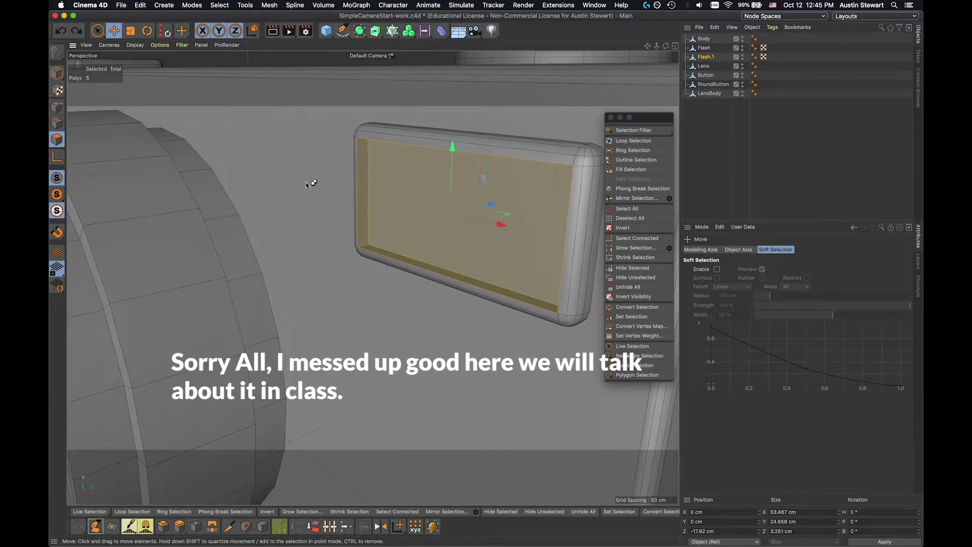
{"action": "left_click_drag", "start_coordinate": [490, 205], "coordinate": [459, 211]}
{"action": "key", "text": "super+z"}
{"action": "key", "text": "super+z"}
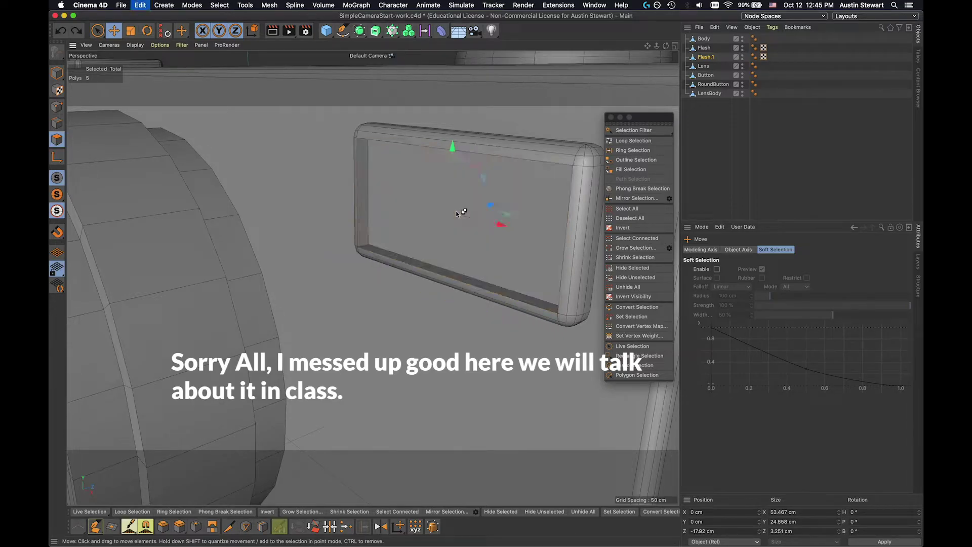
{"action": "left_click_drag", "start_coordinate": [490, 205], "coordinate": [432, 217]}
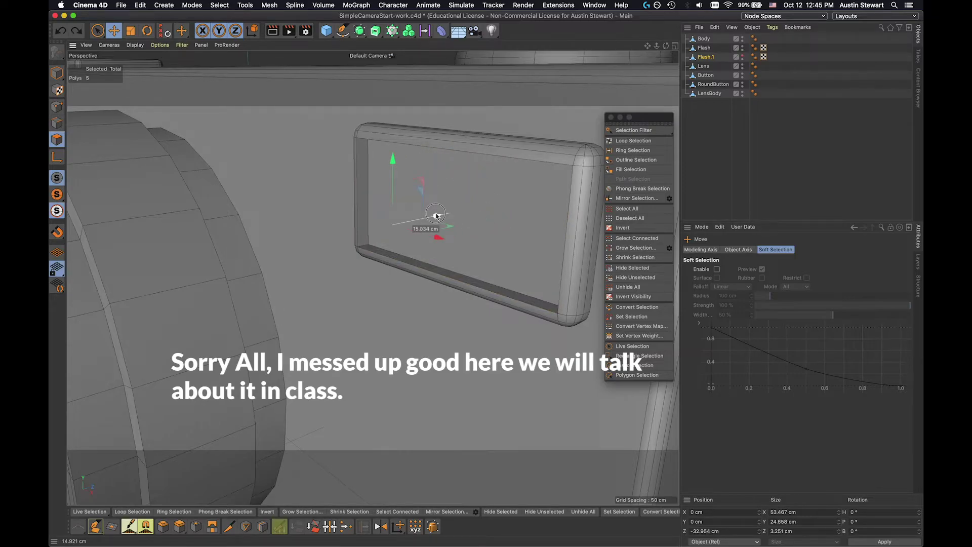
{"action": "key", "text": "super+z"}
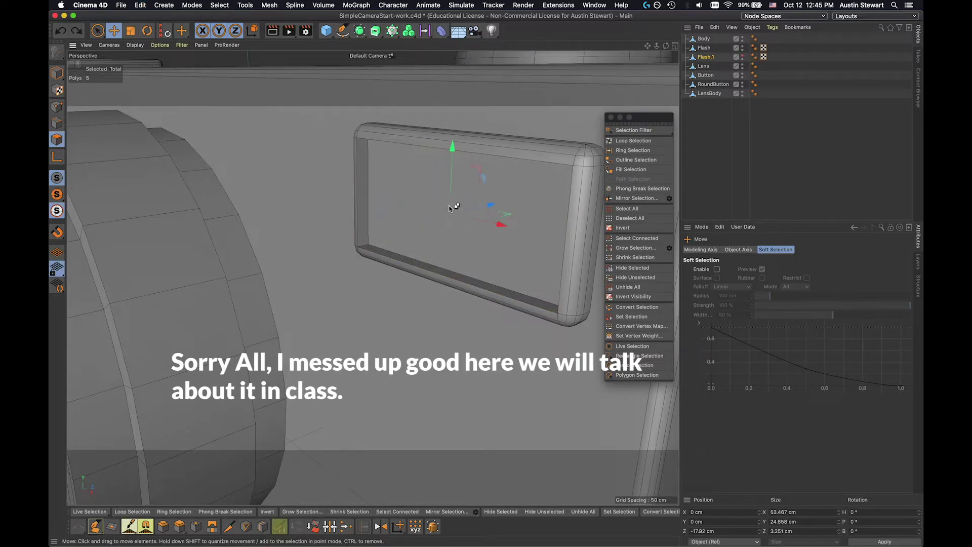
{"action": "left_click", "coordinate": [706, 58]}
{"action": "key", "text": "BackSpace"}
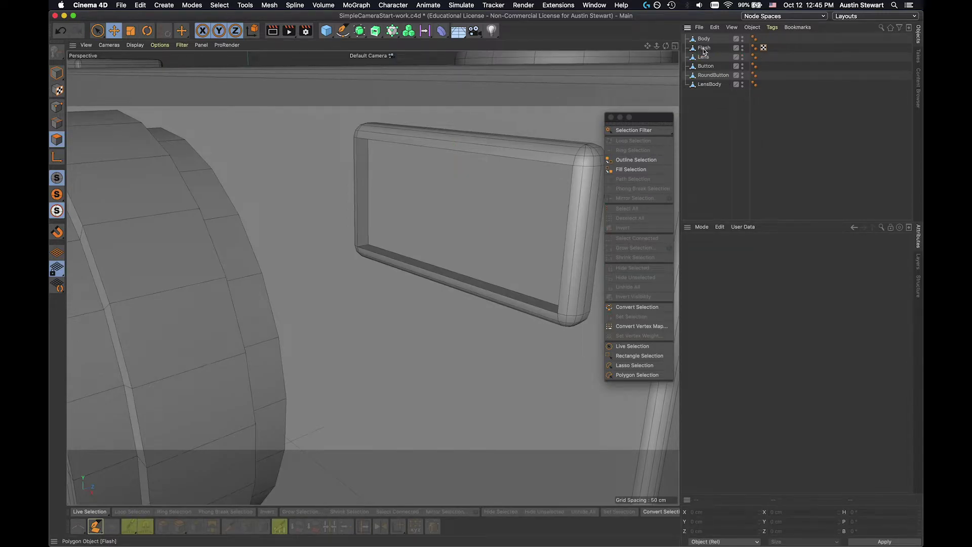
Disconnect Flash's selected recess polygons with Preserve Groups enabled, and try moving them forward before undoing the move.
{"action": "left_click", "coordinate": [704, 48]}
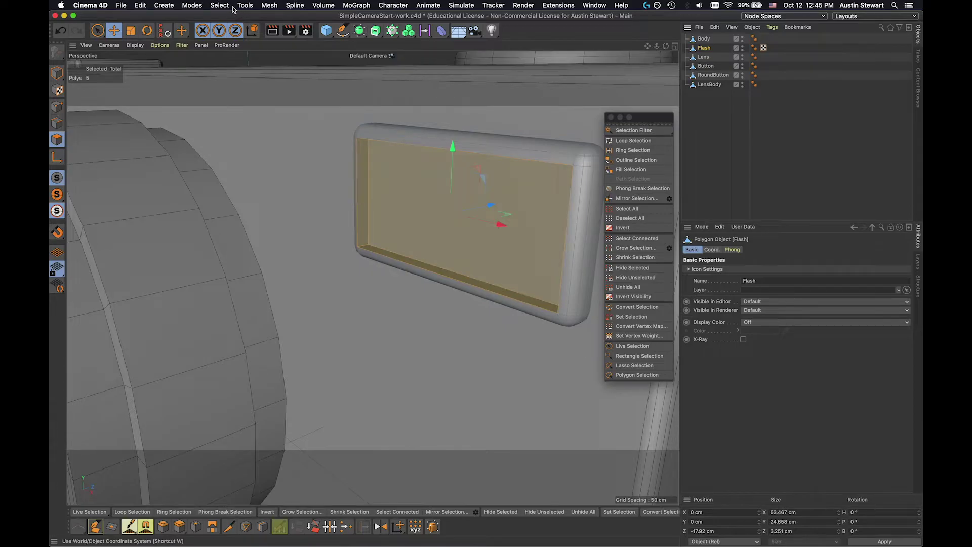
{"action": "left_click", "coordinate": [269, 5]}
{"action": "mouse_move", "coordinate": [281, 99]}
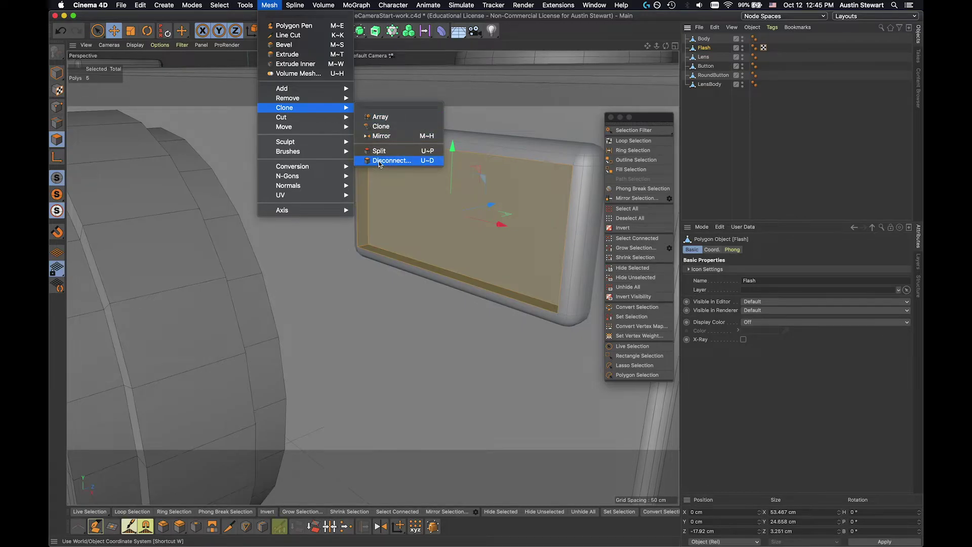
{"action": "left_click", "coordinate": [378, 161]}
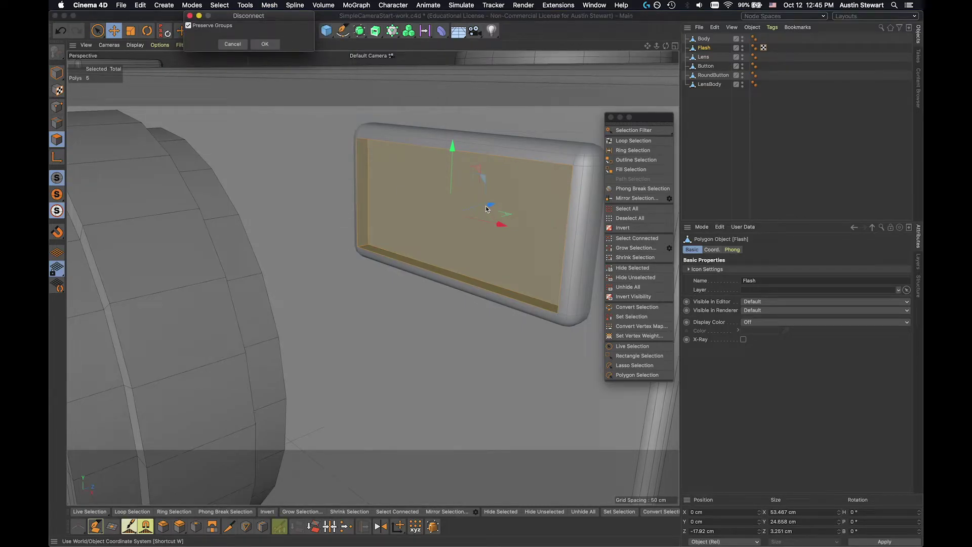
{"action": "left_click", "coordinate": [264, 44]}
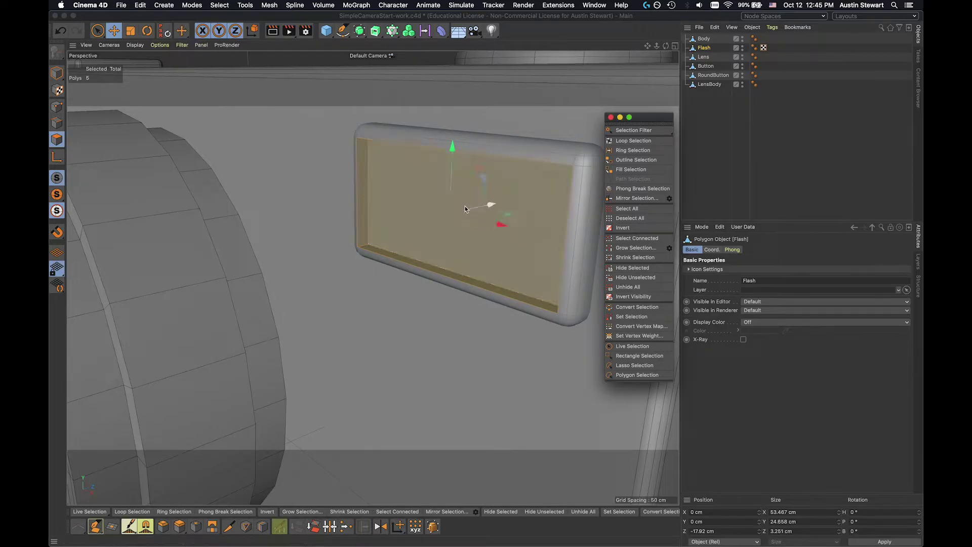
{"action": "left_click_drag", "start_coordinate": [491, 205], "coordinate": [454, 218]}
{"action": "key", "text": "ctrl+z"}
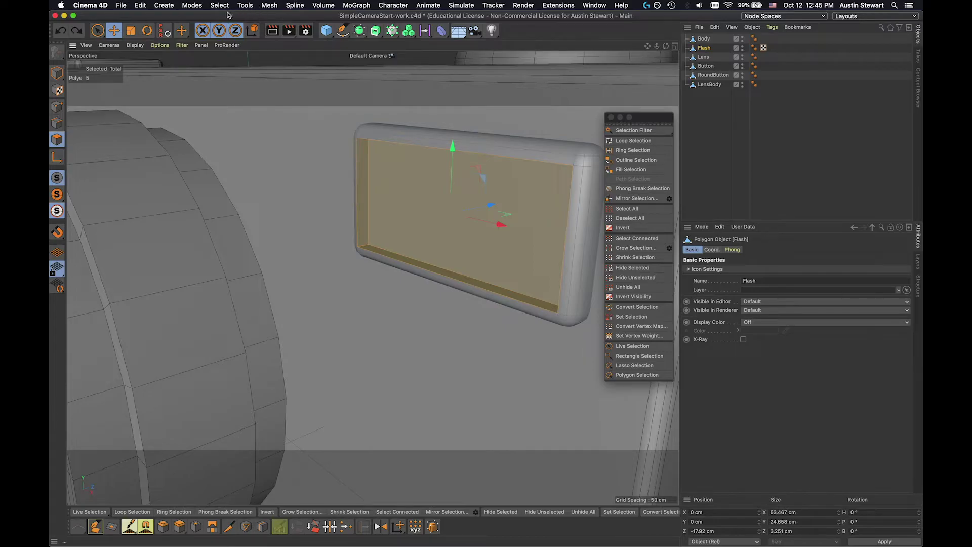
Split Flash's selected recess polygons into a separate object once more.
{"action": "left_click", "coordinate": [265, 7]}
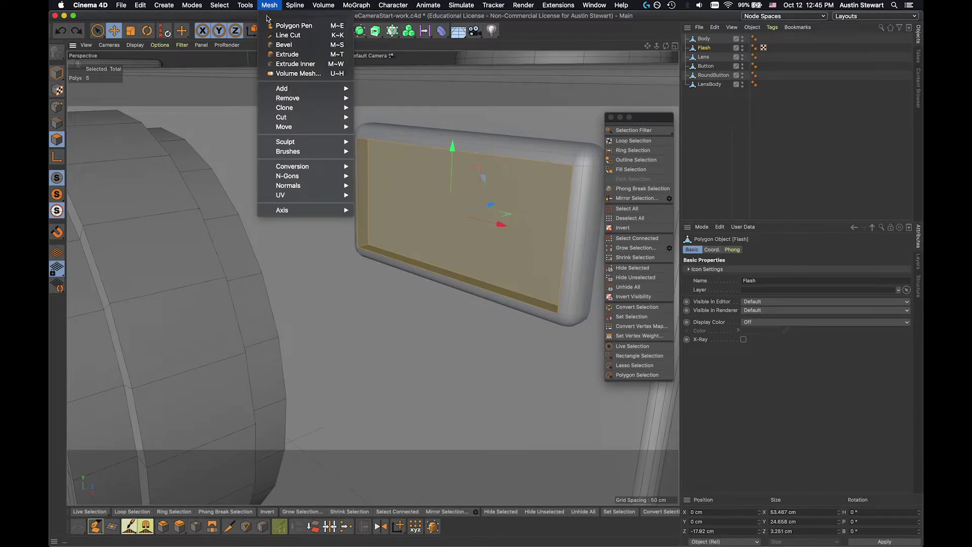
{"action": "mouse_move", "coordinate": [338, 107]}
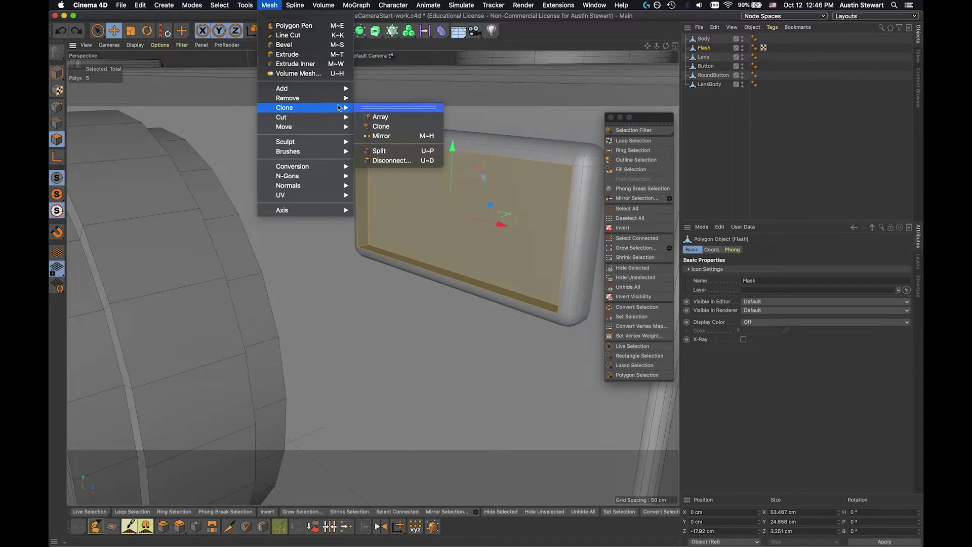
{"action": "left_click", "coordinate": [384, 152]}
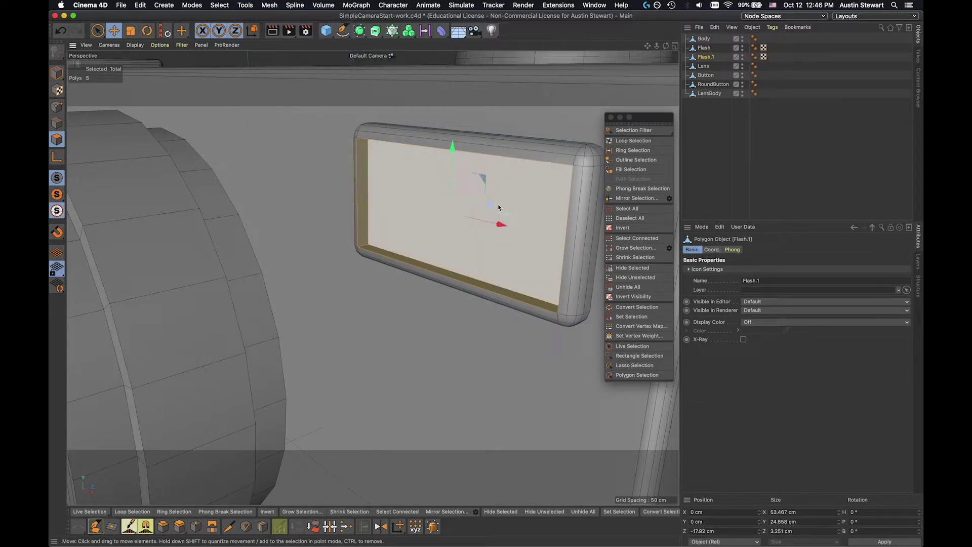
Try moving the split recess polygons of Flash.1 forward out of the rim, and undo the move.
{"action": "left_click_drag", "start_coordinate": [488, 205], "coordinate": [413, 216]}
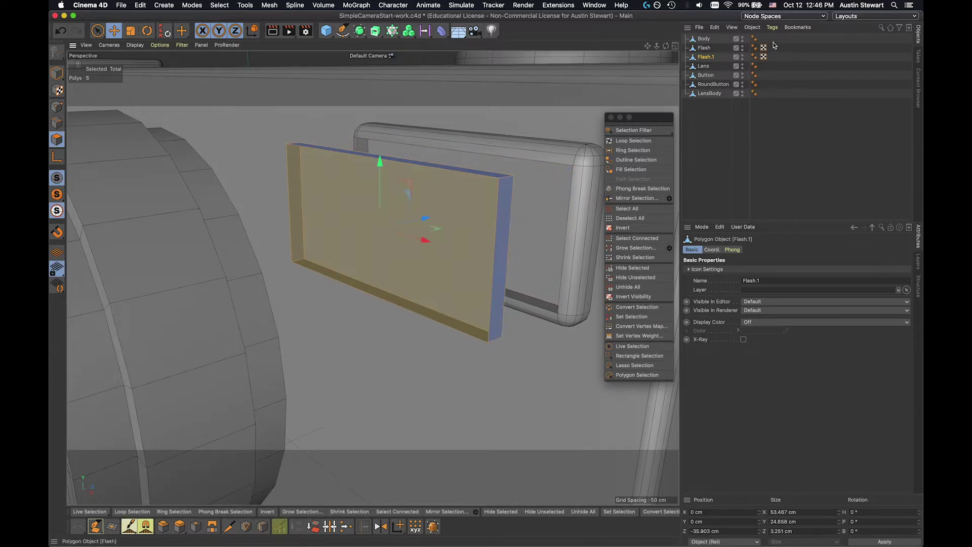
{"action": "left_click", "coordinate": [703, 48]}
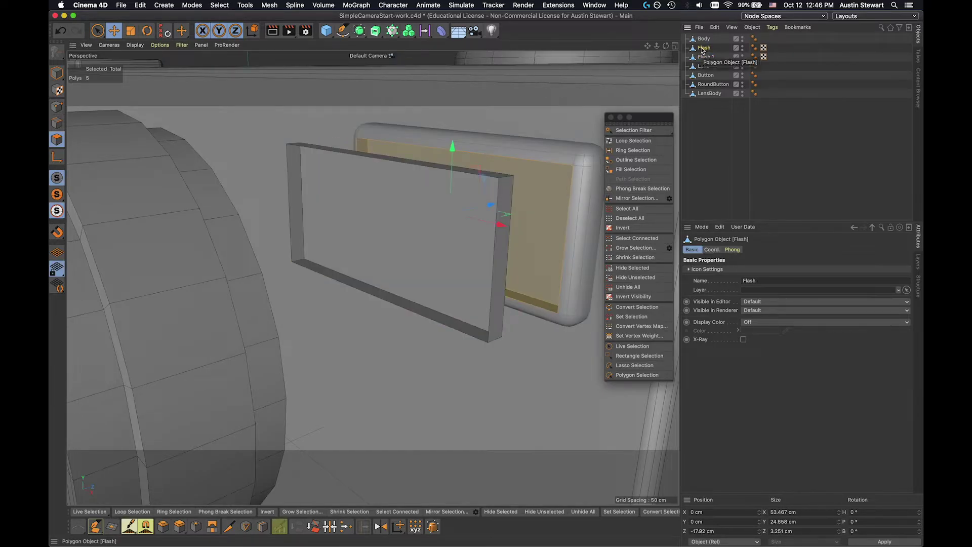
{"action": "key", "text": "super+z"}
{"action": "key", "text": "super+z"}
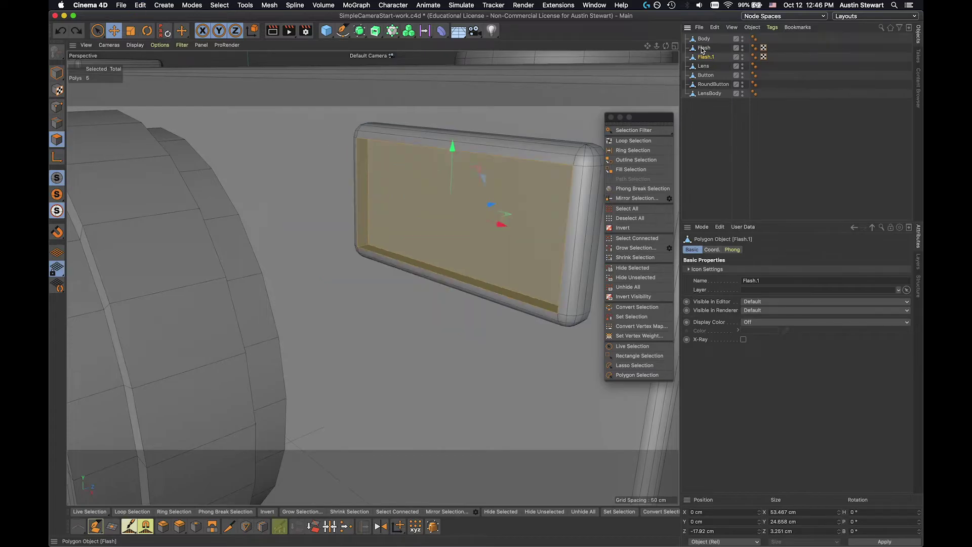
Try deleting the Flash object, undo that, and delete the selected recess polygons of Flash.1.
{"action": "left_click", "coordinate": [702, 48]}
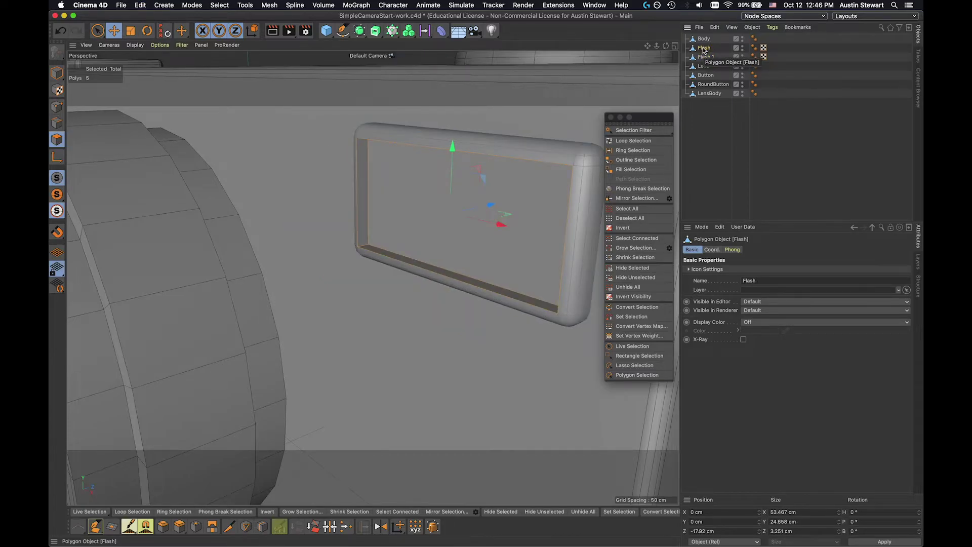
{"action": "key", "text": "Delete"}
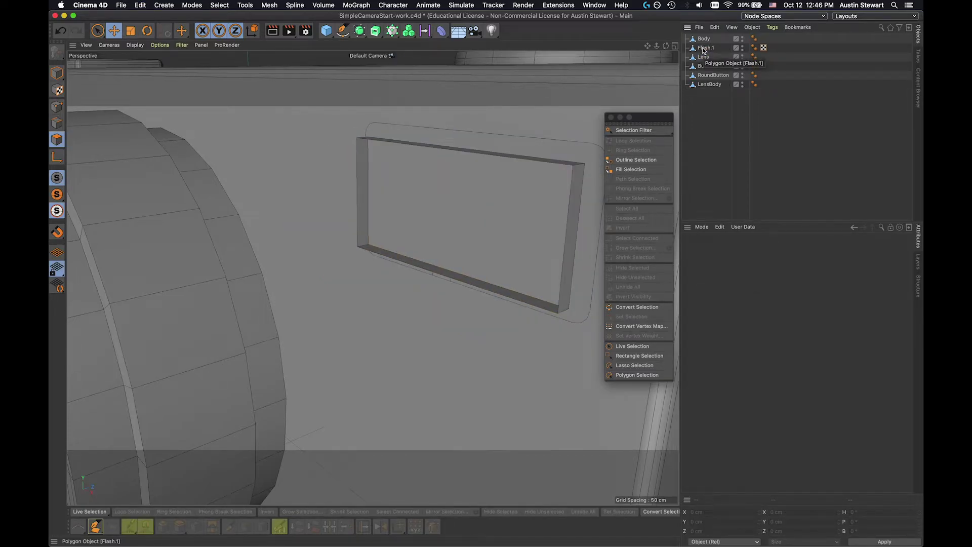
{"action": "key", "text": "super+z"}
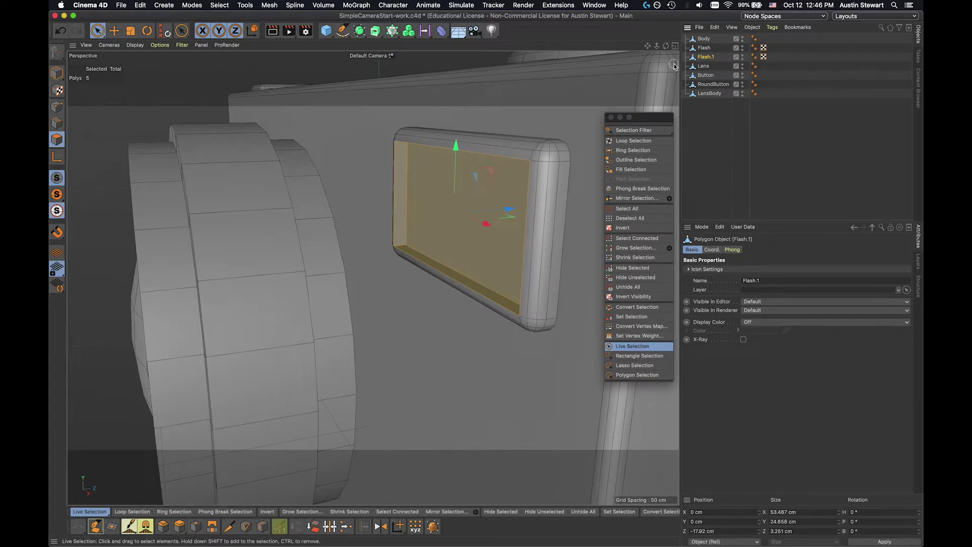
{"action": "key", "text": "Delete"}
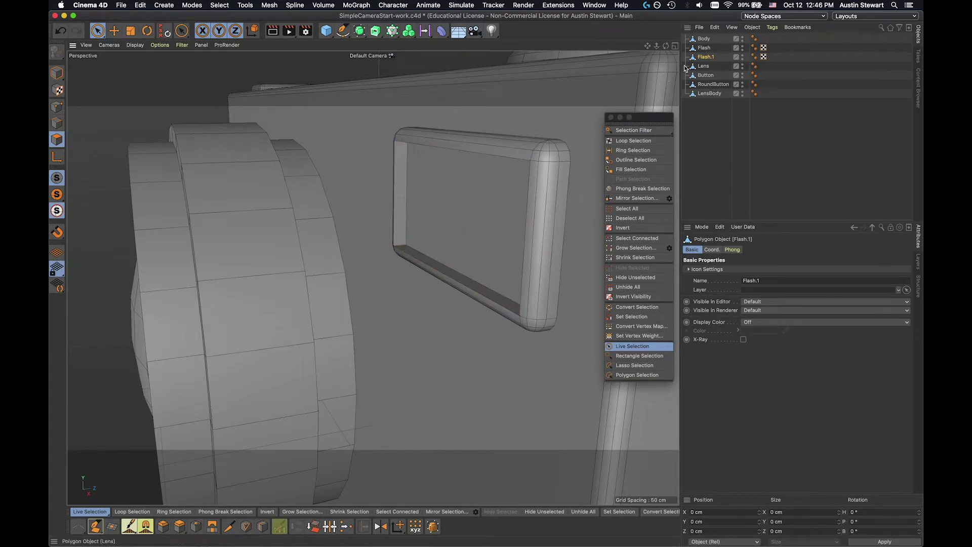
Try moving the selected recess polygons of Flash forward out of the rim, and undo the move.
{"action": "left_click", "coordinate": [704, 48]}
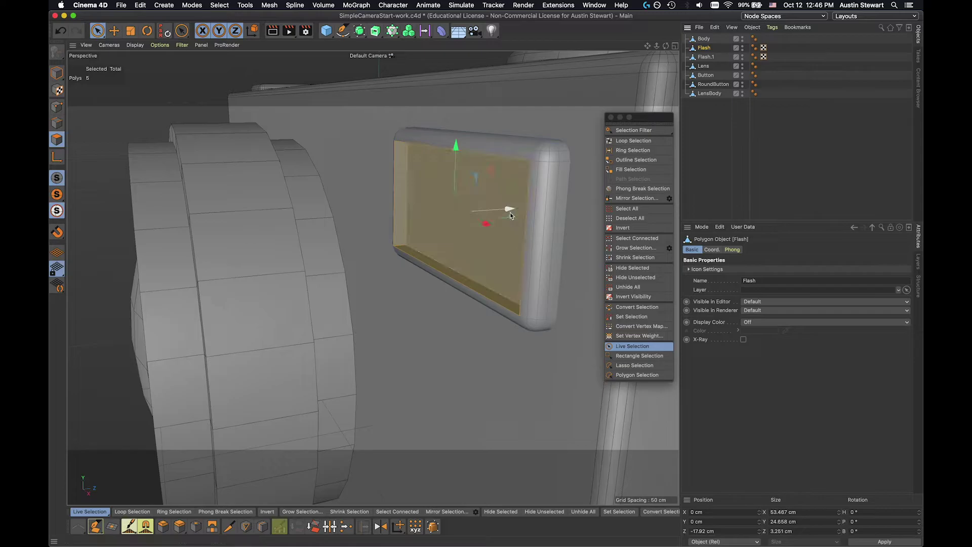
{"action": "left_click_drag", "start_coordinate": [509, 212], "coordinate": [443, 192]}
{"action": "key", "text": "super+z"}
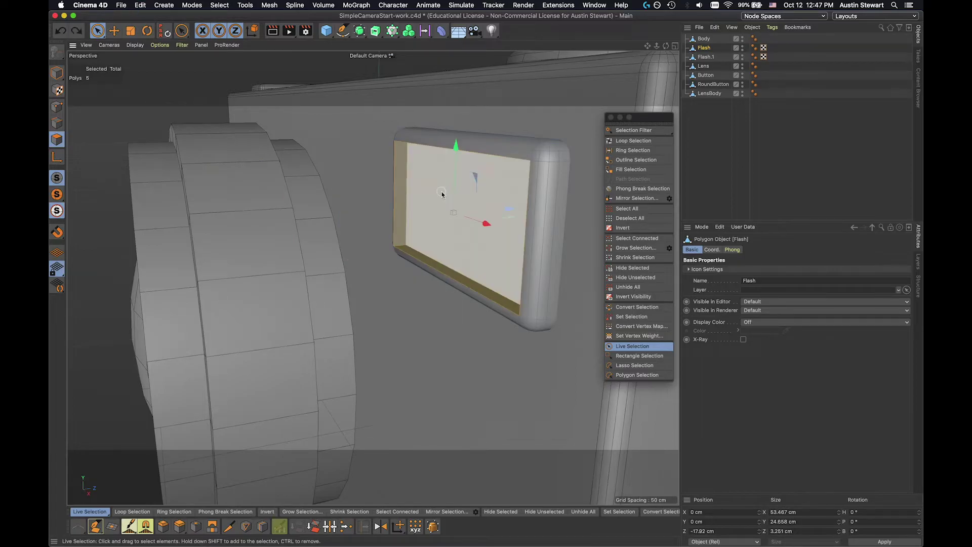
Rename the Flash object as Flash Inset.
{"action": "left_click", "coordinate": [708, 57]}
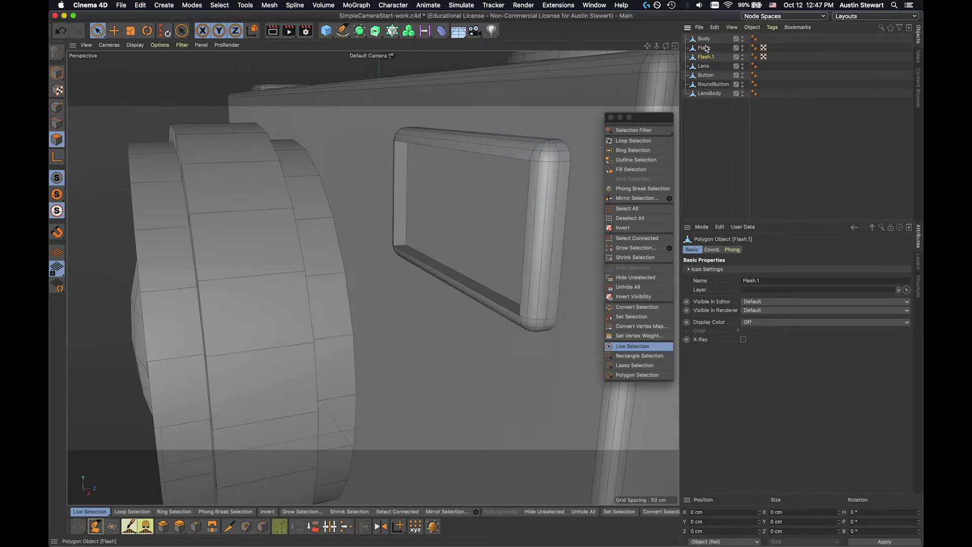
{"action": "left_click", "coordinate": [705, 48]}
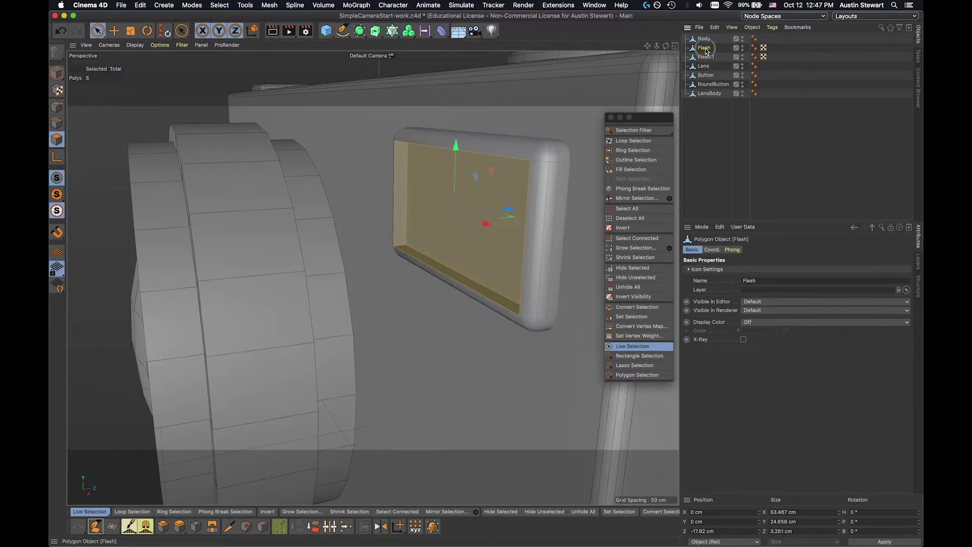
{"action": "double_click", "coordinate": [706, 49]}
{"action": "type", "text": "In"}
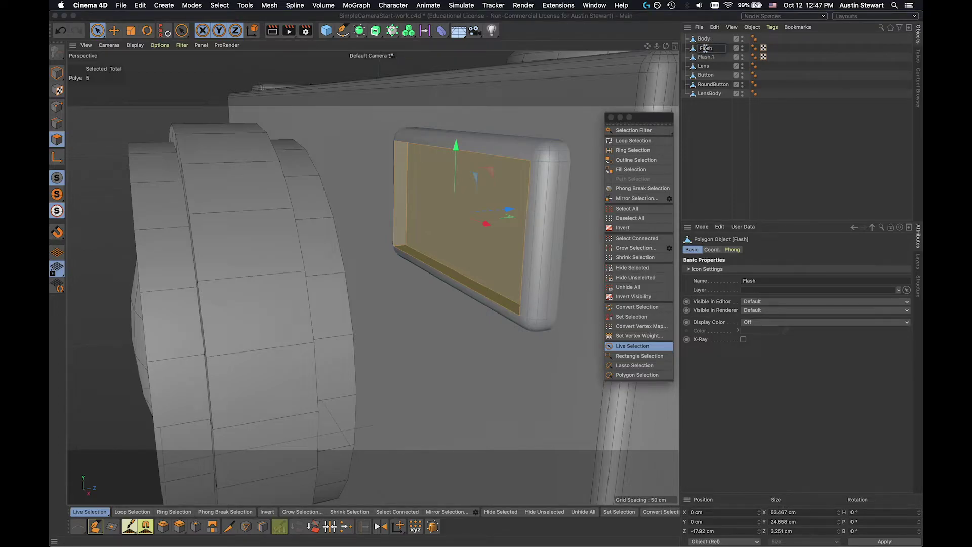
{"action": "type", "text": "set"}
{"action": "key", "text": "Return"}
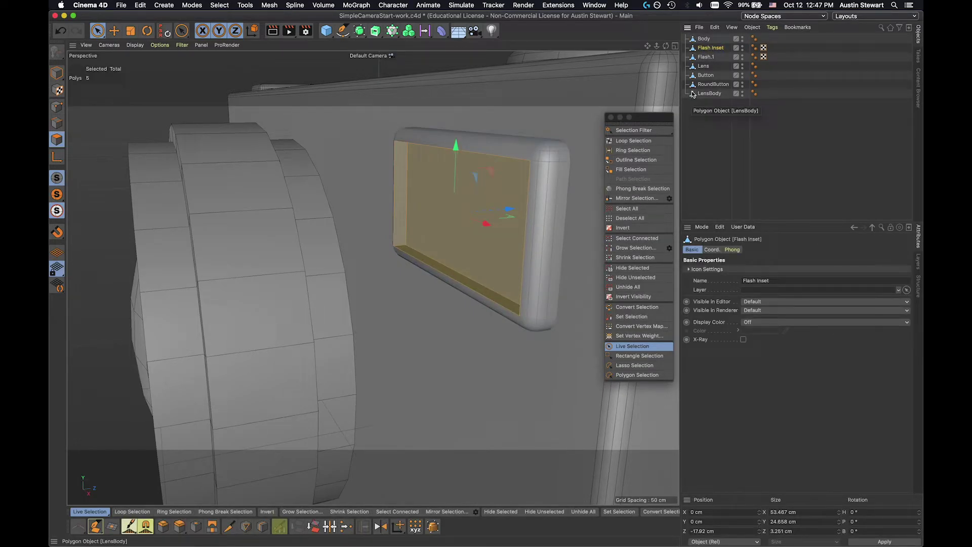
{"action": "left_click", "coordinate": [703, 57]}
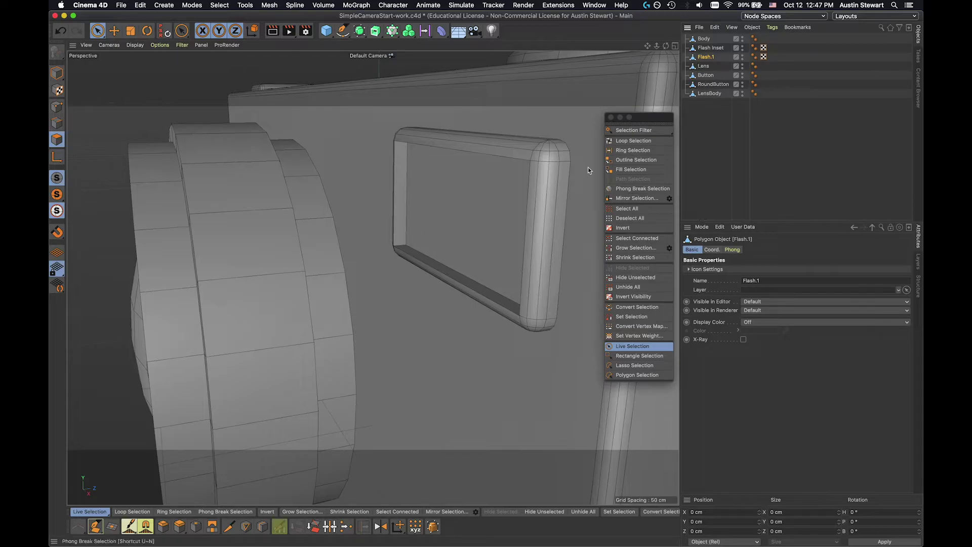
{"action": "scroll", "coordinate": [549, 188], "scroll_direction": "down", "scroll_amount": 10}
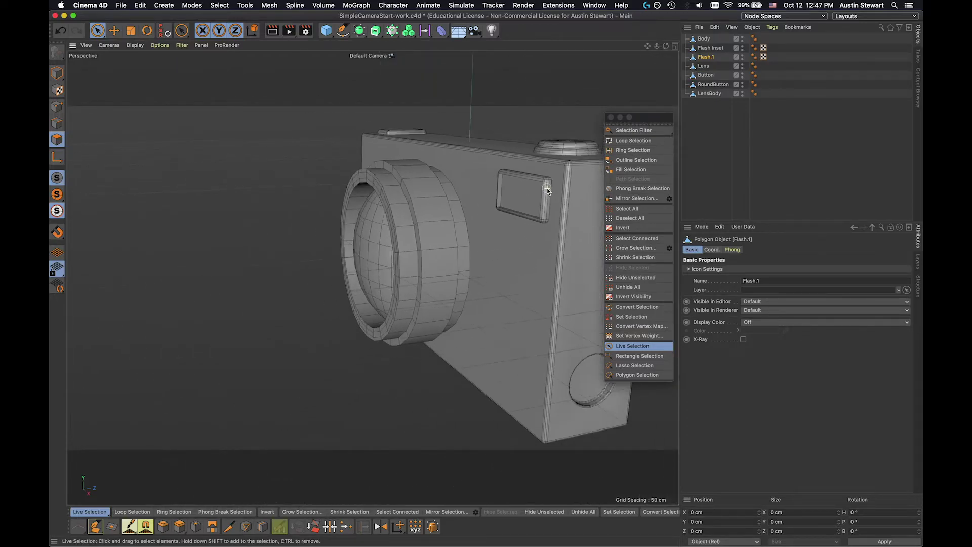
{"action": "left_click_drag", "start_coordinate": [546, 187], "coordinate": [472, 199], "text": "alt"}
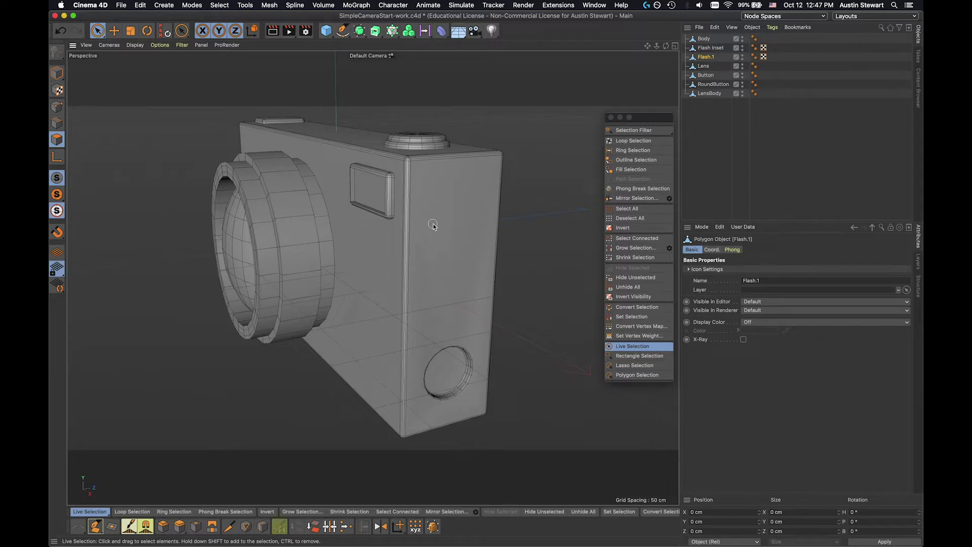
{"action": "left_click", "coordinate": [860, 17]}
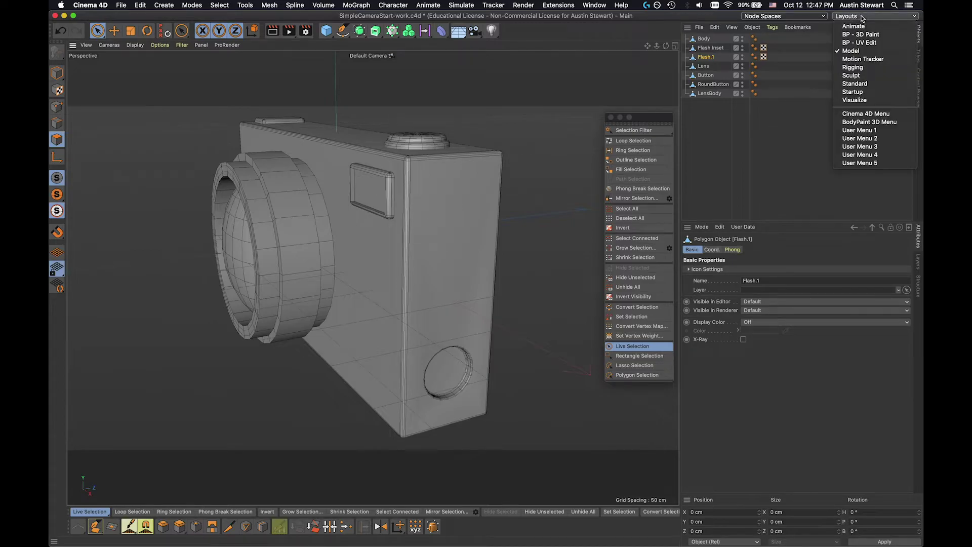
{"action": "left_click", "coordinate": [862, 16]}
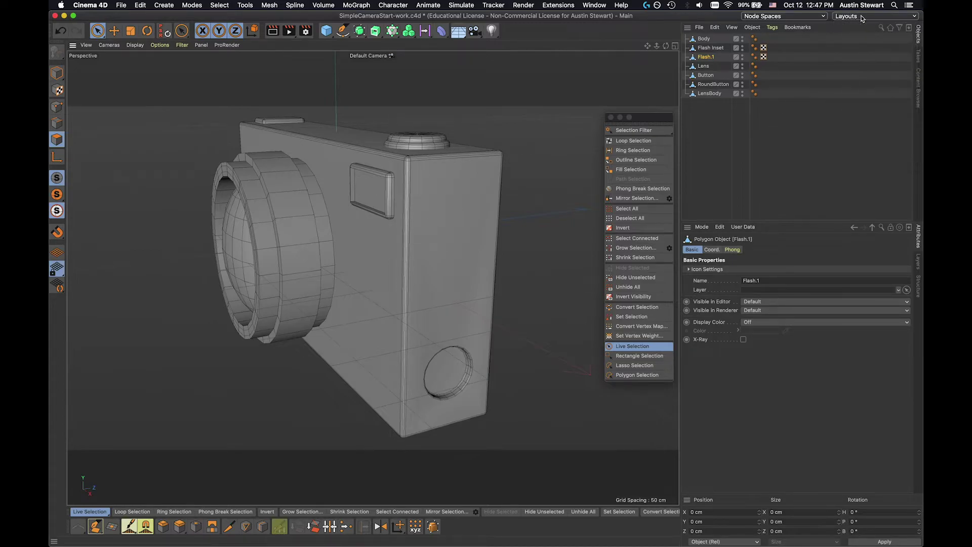
Examine the UVW tag of Flash Inset and check whether other parts such as Lens and LensBody carry one.
{"action": "left_click", "coordinate": [764, 48]}
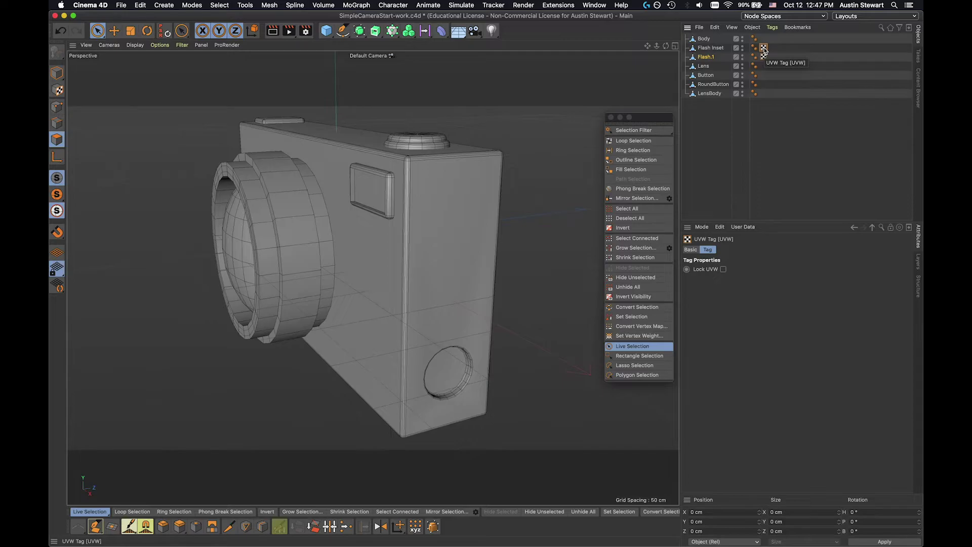
{"action": "left_click_drag", "start_coordinate": [764, 48], "coordinate": [763, 56], "text": "ctrl"}
{"action": "left_click_drag", "start_coordinate": [763, 50], "coordinate": [765, 57], "text": "ctrl"}
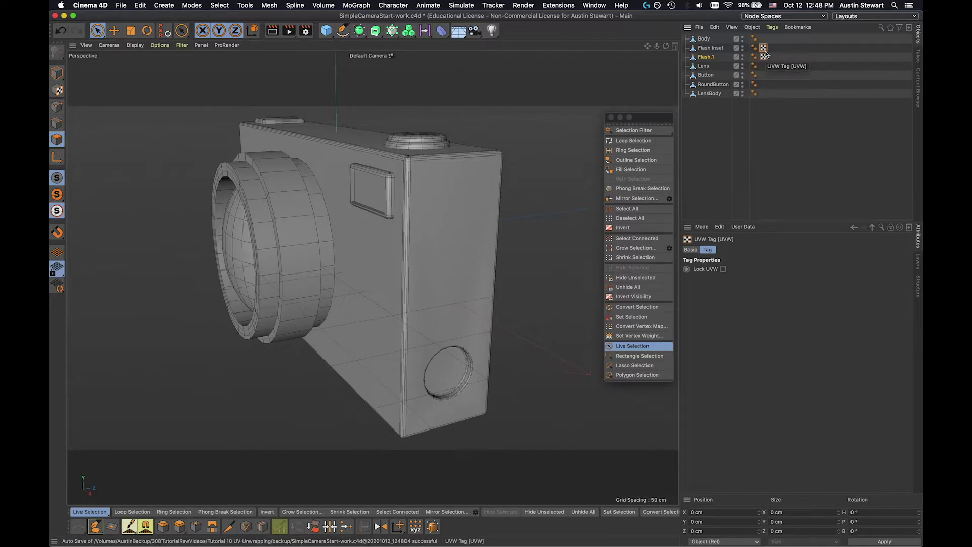
{"action": "left_click_drag", "start_coordinate": [765, 53], "coordinate": [764, 56], "text": "ctrl"}
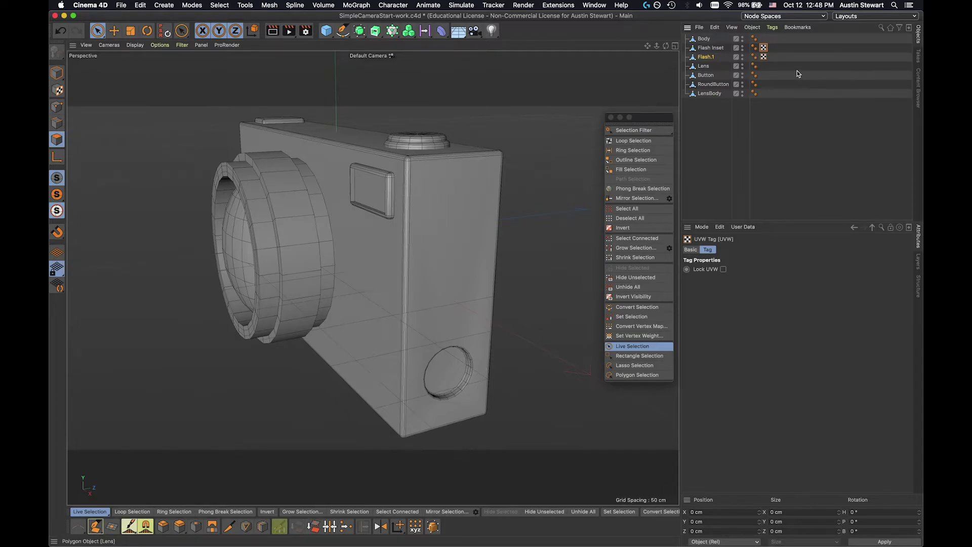
{"action": "left_click", "coordinate": [705, 67]}
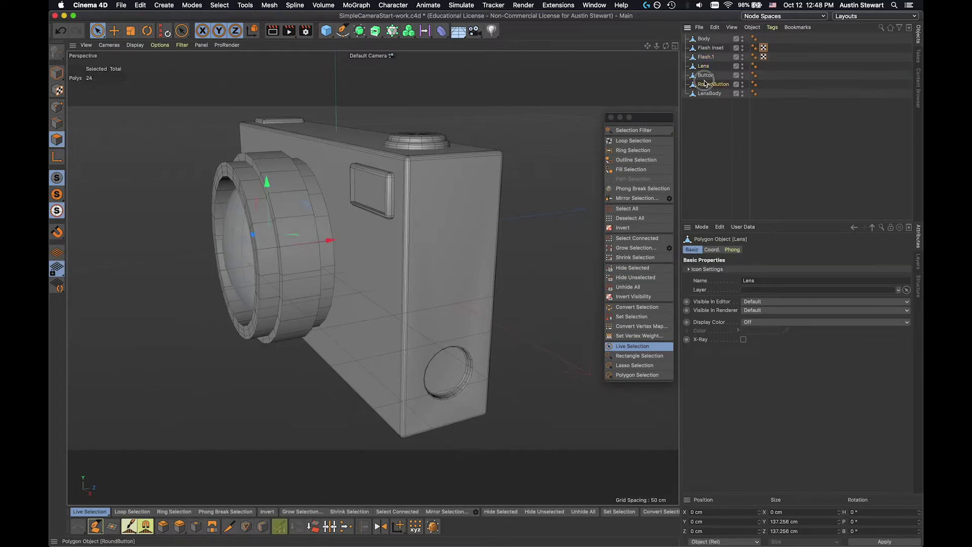
{"action": "left_click", "coordinate": [708, 93]}
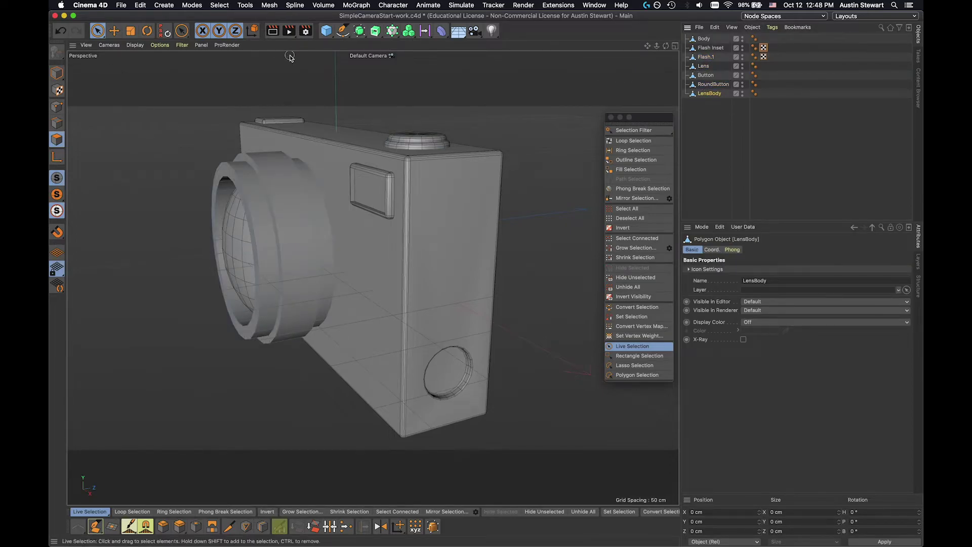
Add a default cube to the scene and switch the workspace to the Standard layout.
{"action": "left_click", "coordinate": [326, 31]}
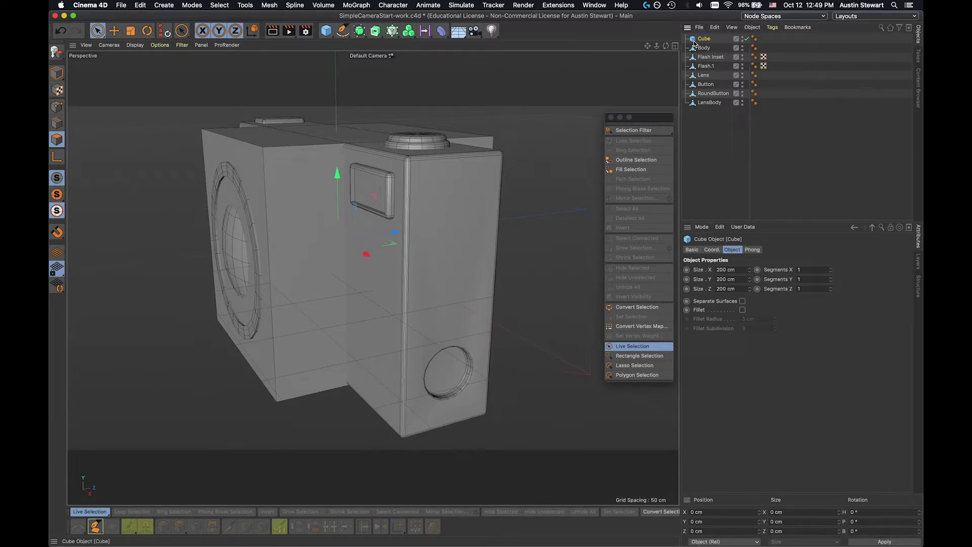
{"action": "left_click", "coordinate": [861, 16]}
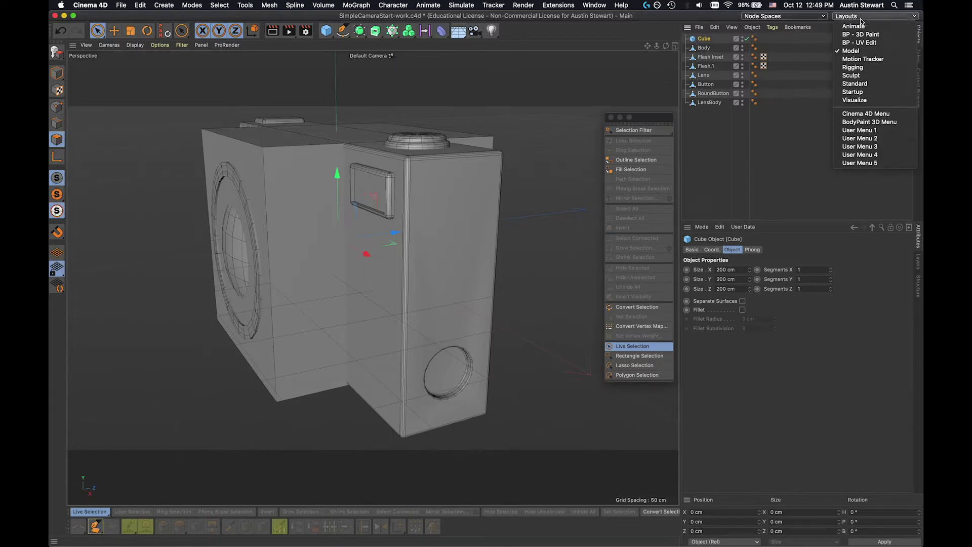
{"action": "left_click", "coordinate": [863, 84]}
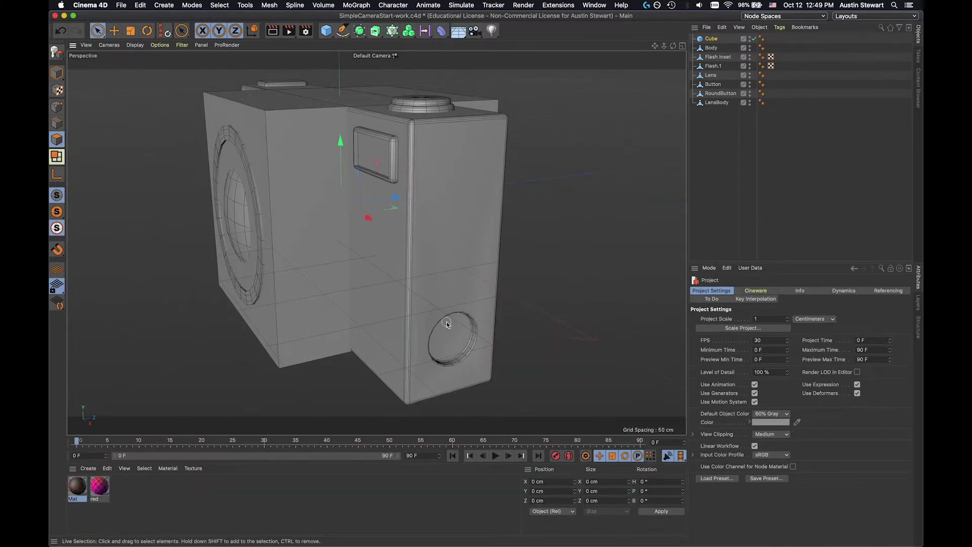
Apply the red checker material to the cube and set its projection to Spherical.
{"action": "left_click", "coordinate": [100, 487]}
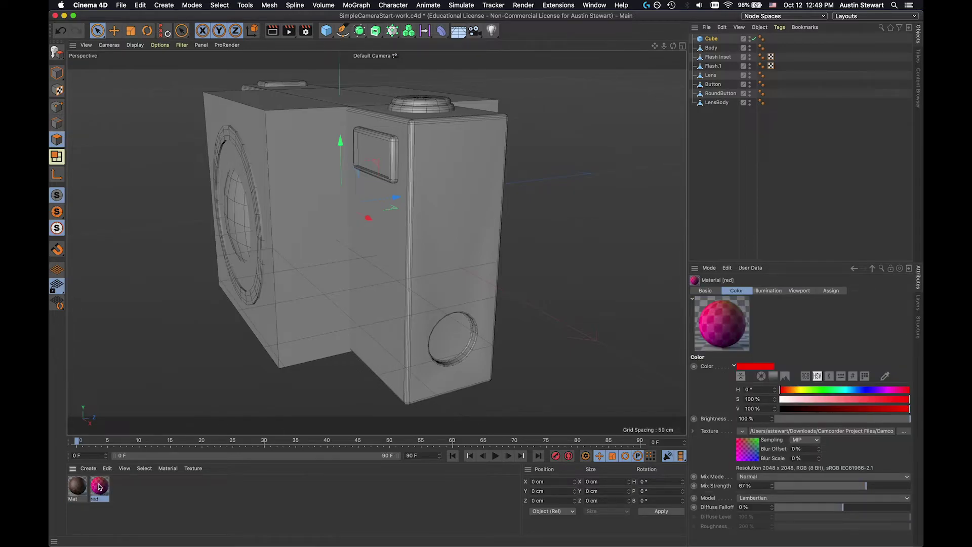
{"action": "left_click_drag", "start_coordinate": [98, 486], "coordinate": [292, 326]}
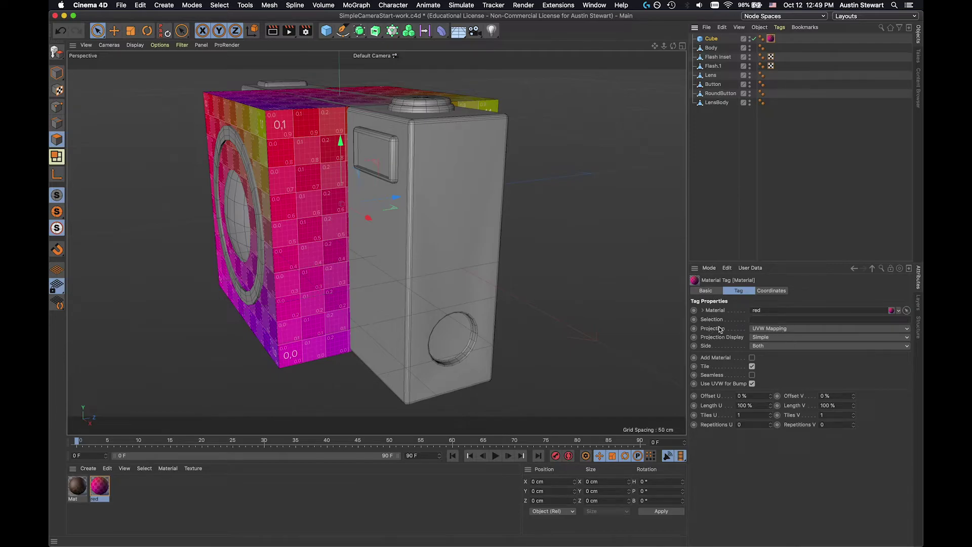
{"action": "left_click", "coordinate": [777, 329]}
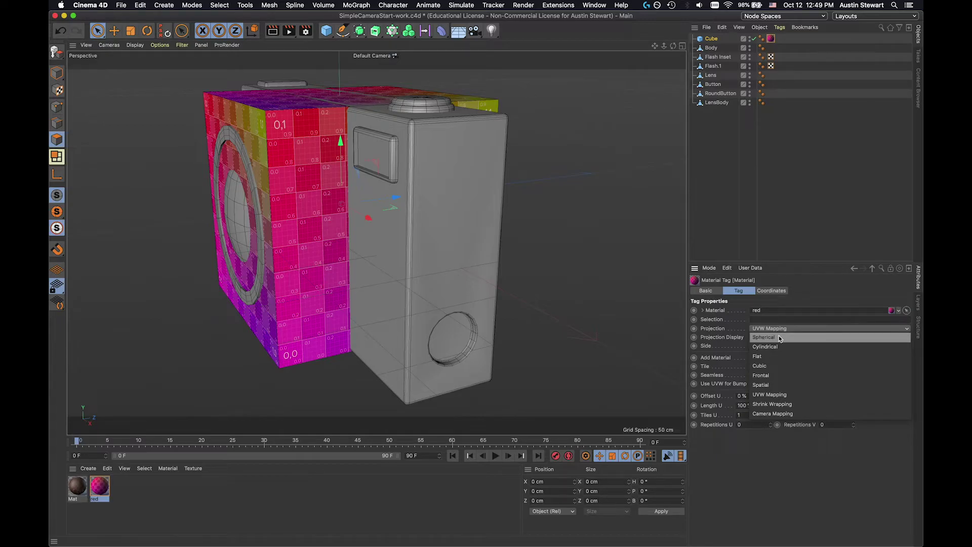
{"action": "left_click", "coordinate": [780, 337]}
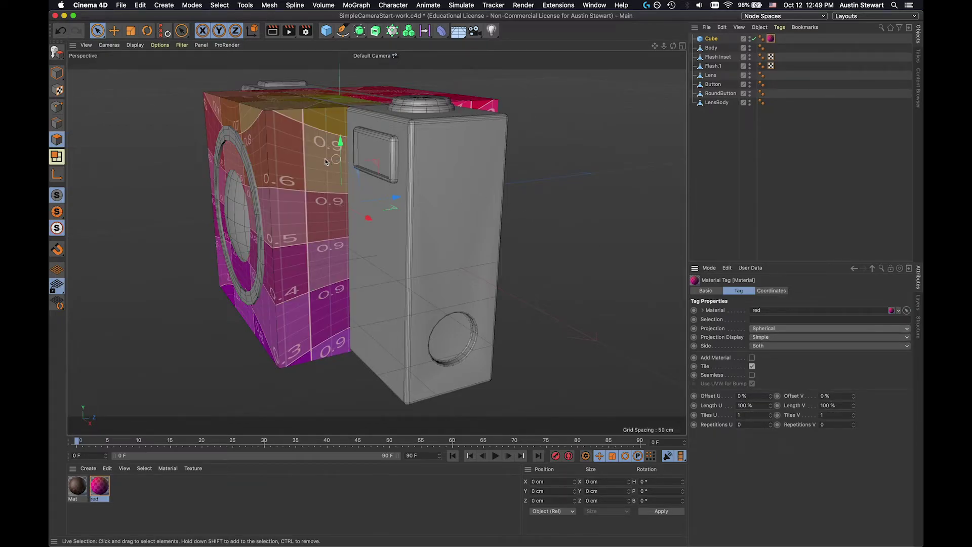
{"action": "left_click_drag", "start_coordinate": [244, 154], "coordinate": [301, 195], "text": "alt"}
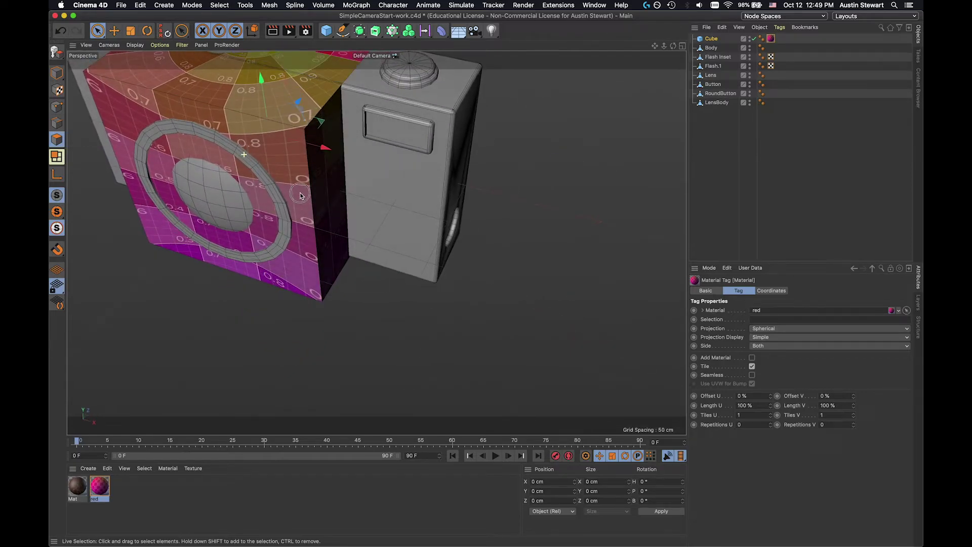
{"action": "scroll", "coordinate": [254, 134], "scroll_direction": "down", "scroll_amount": 4}
{"action": "mouse_move", "coordinate": [246, 96]}
{"action": "middle_mouse_down", "text": "alt"}
{"action": "mouse_move", "coordinate": [284, 185]}
{"action": "mouse_move", "coordinate": [298, 181]}
{"action": "middle_mouse_up", "text": "alt"}
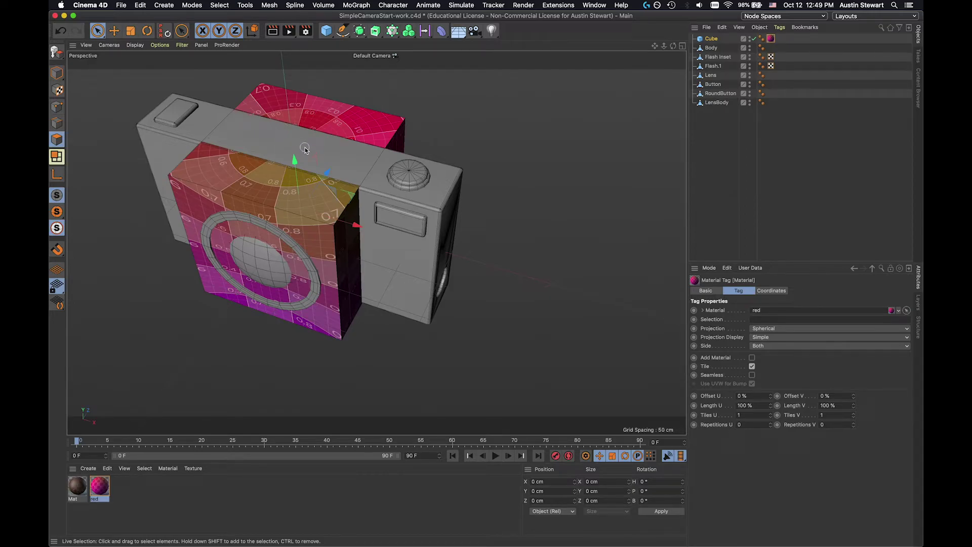
Set the projection of the cube's red checker material to Cylindrical.
{"action": "scroll", "coordinate": [304, 147], "scroll_direction": "up", "scroll_amount": 4}
{"action": "scroll", "coordinate": [302, 144], "scroll_direction": "down", "scroll_amount": 3}
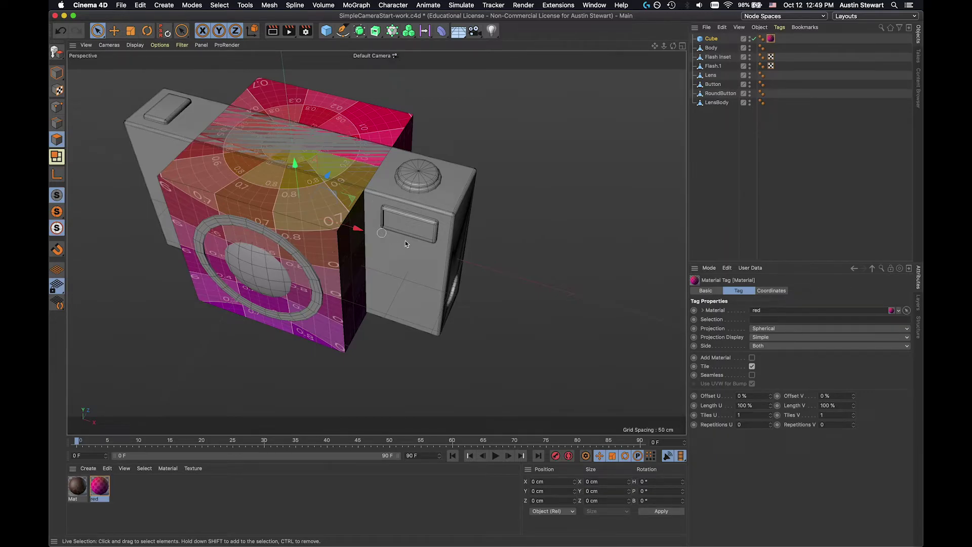
{"action": "left_click", "coordinate": [782, 329]}
{"action": "left_click", "coordinate": [782, 338]}
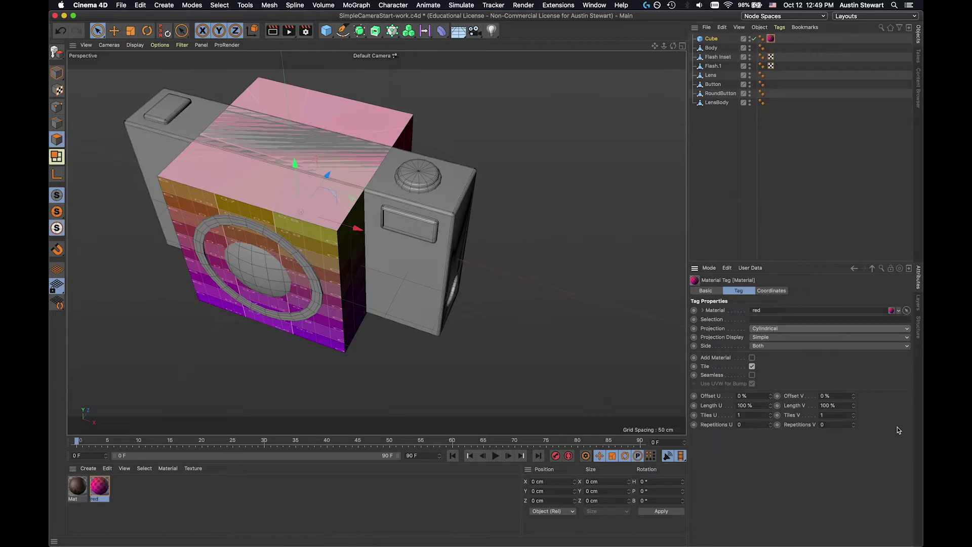
Set the cube's material projection to Flat and inspect how the texture falls on its front, back and side faces.
{"action": "left_click", "coordinate": [776, 328]}
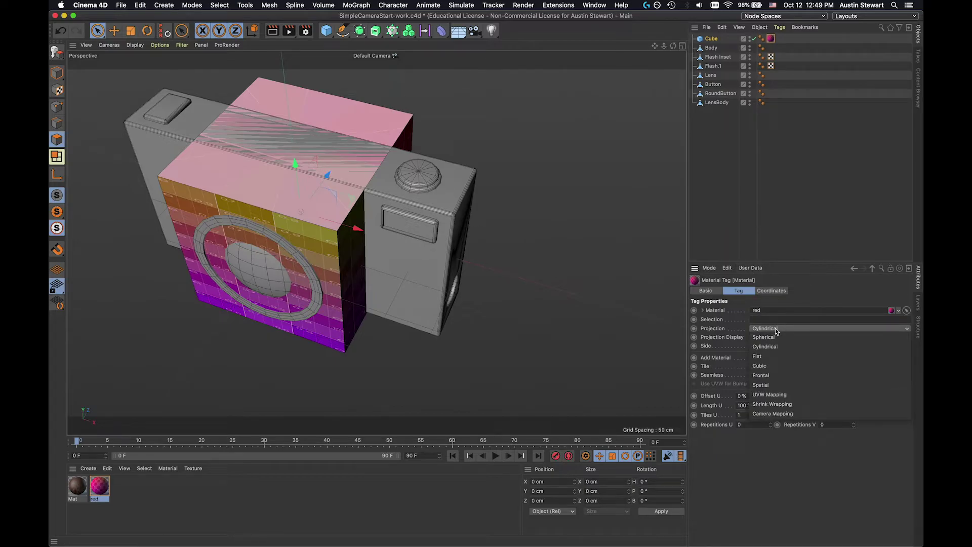
{"action": "left_click", "coordinate": [777, 354]}
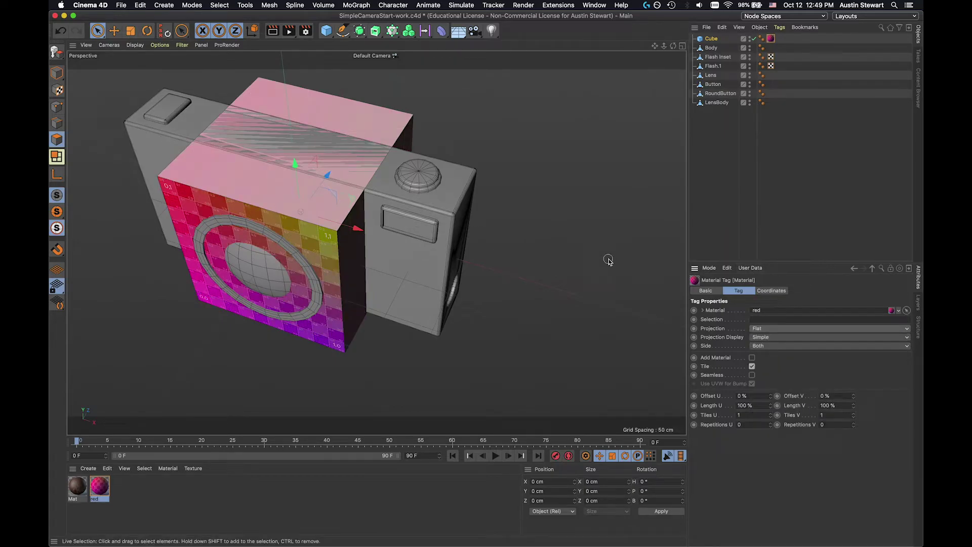
{"action": "left_click_drag", "start_coordinate": [251, 273], "coordinate": [275, 175], "text": "alt"}
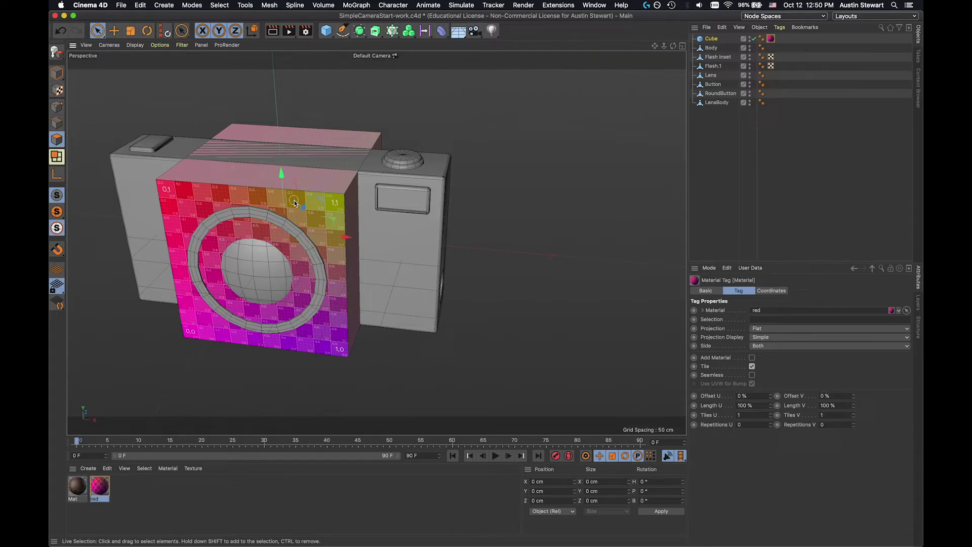
{"action": "left_click_drag", "start_coordinate": [232, 219], "coordinate": [328, 217], "text": "alt"}
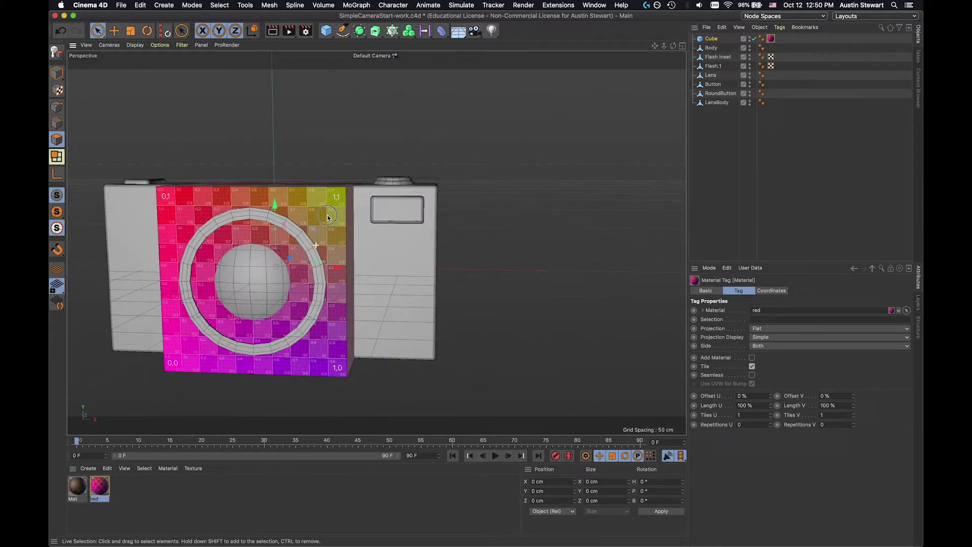
{"action": "left_click_drag", "start_coordinate": [332, 265], "coordinate": [233, 265], "text": "alt"}
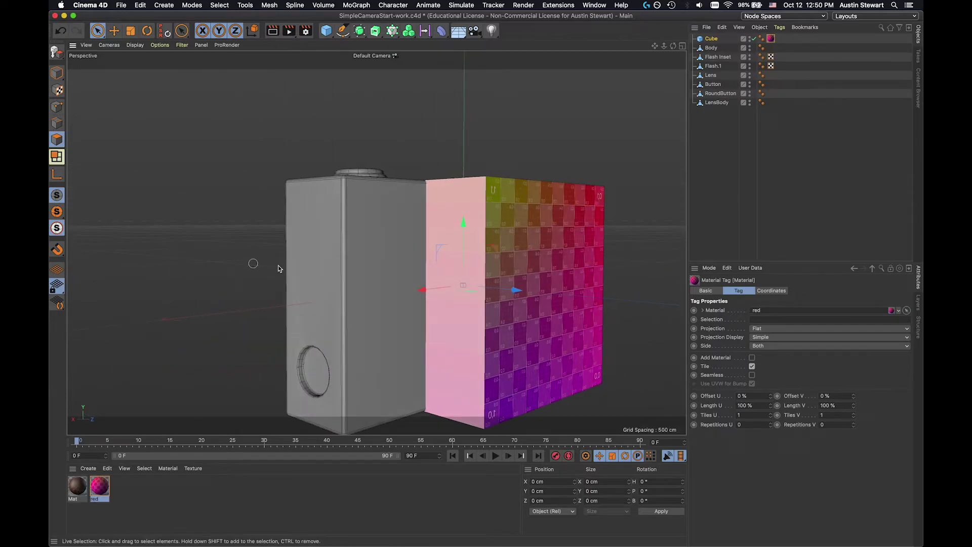
{"action": "left_click_drag", "start_coordinate": [512, 282], "coordinate": [404, 289], "text": "alt"}
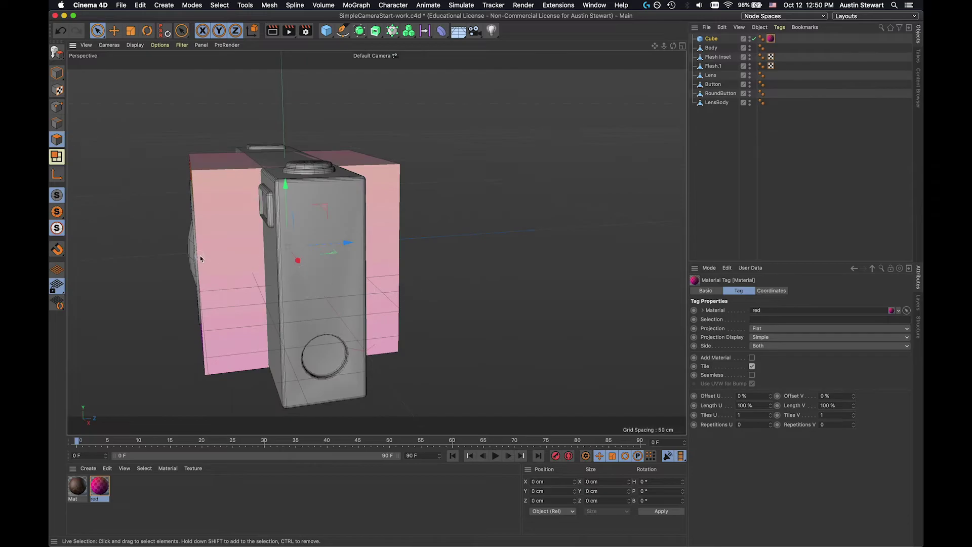
{"action": "left_click_drag", "start_coordinate": [199, 245], "coordinate": [299, 218], "text": "alt"}
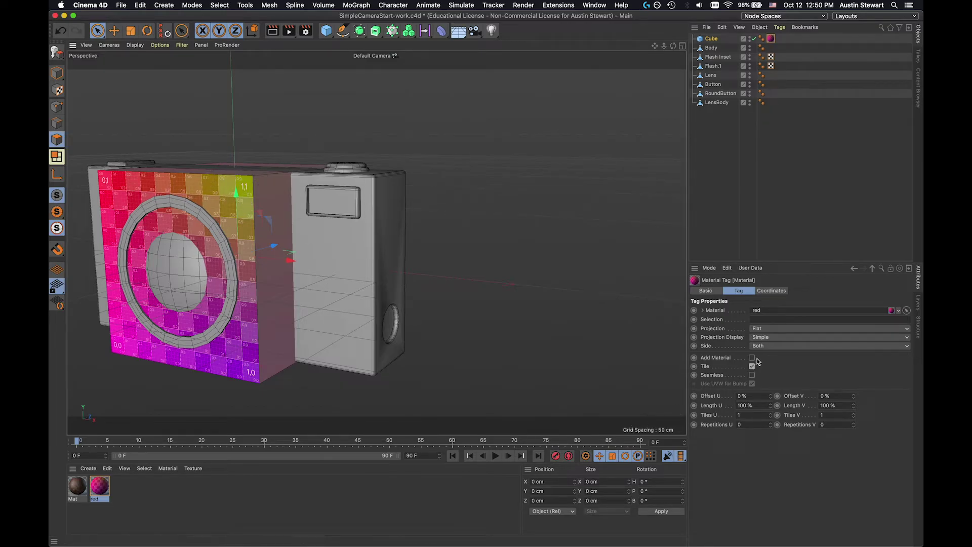
Set the cube's material projection to Cubic and inspect the texture on its front, side and top faces.
{"action": "left_click", "coordinate": [765, 329]}
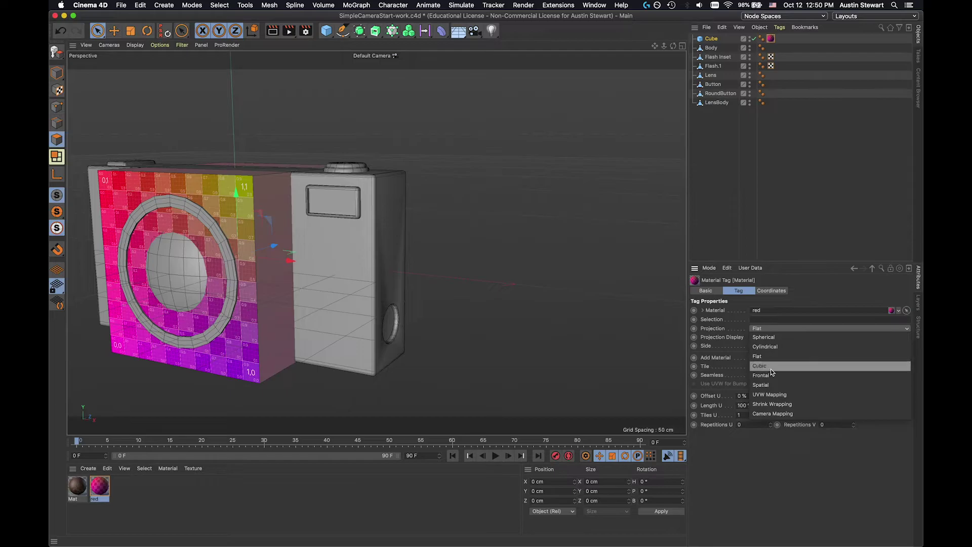
{"action": "left_click", "coordinate": [762, 366]}
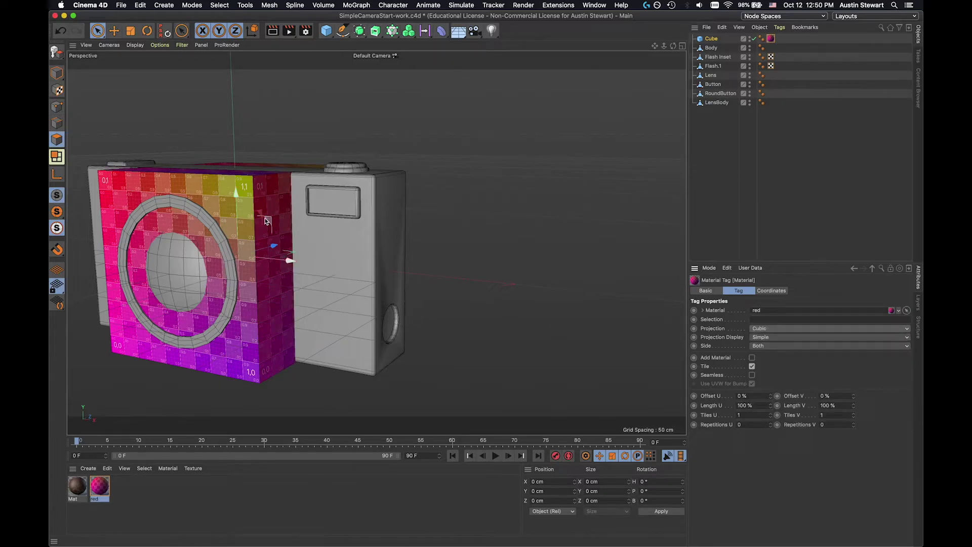
{"action": "scroll", "coordinate": [226, 221], "scroll_direction": "up", "scroll_amount": 2}
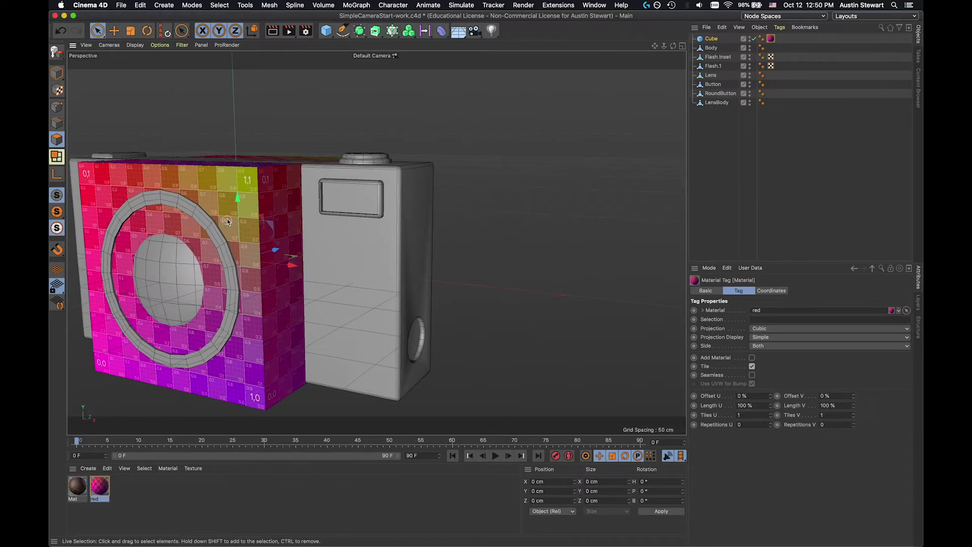
{"action": "left_click_drag", "start_coordinate": [226, 218], "coordinate": [231, 279], "text": "alt"}
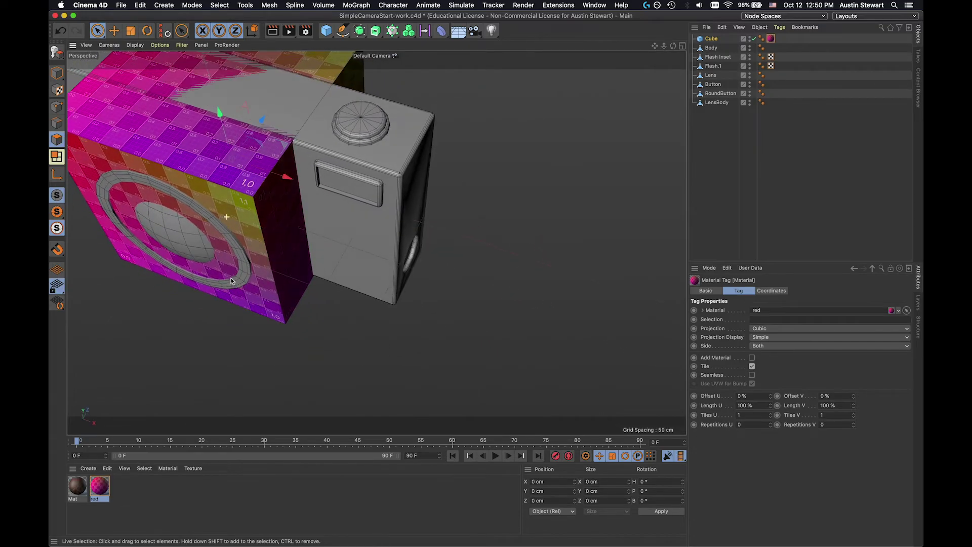
{"action": "middle_click_drag", "start_coordinate": [192, 204], "coordinate": [273, 268], "text": "alt"}
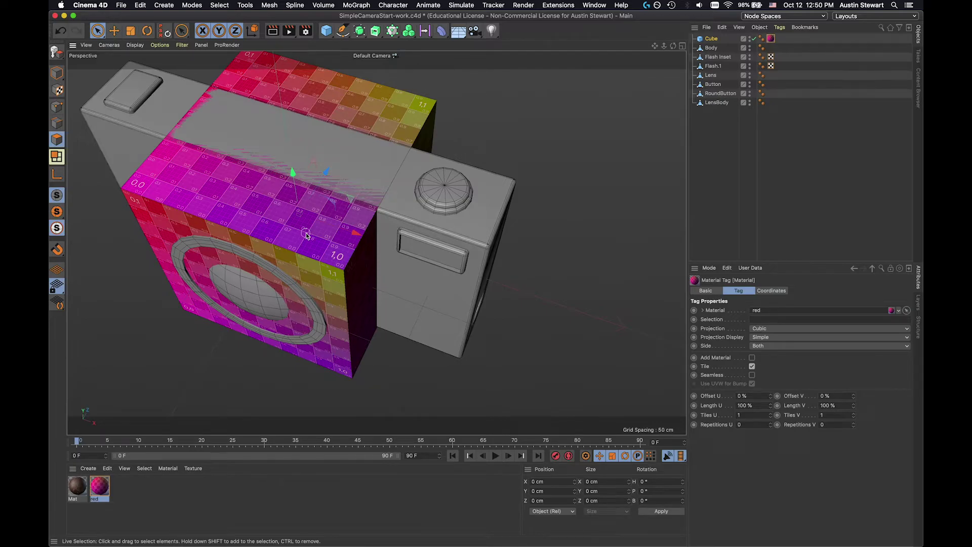
Set the projection of the cube's material to Frontal.
{"action": "left_click", "coordinate": [772, 330]}
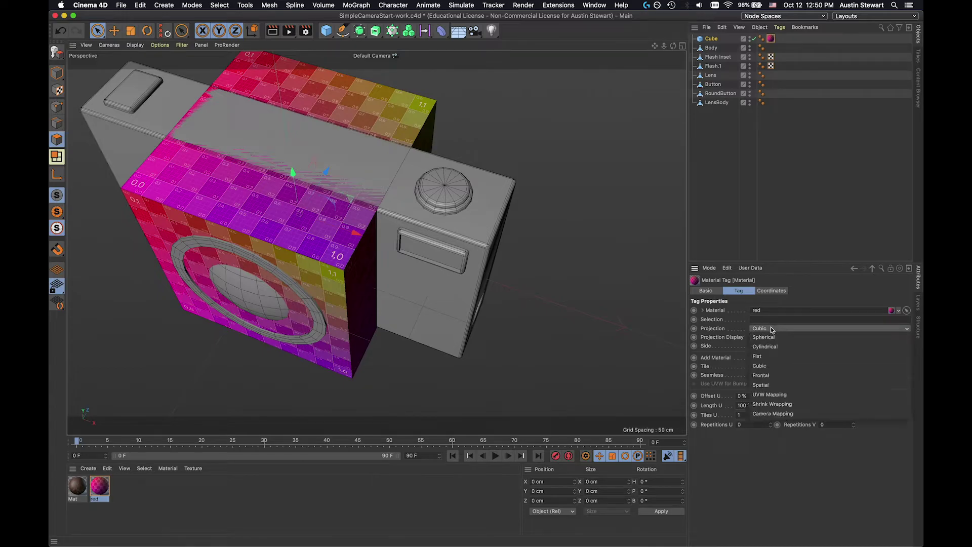
{"action": "left_click", "coordinate": [772, 329]}
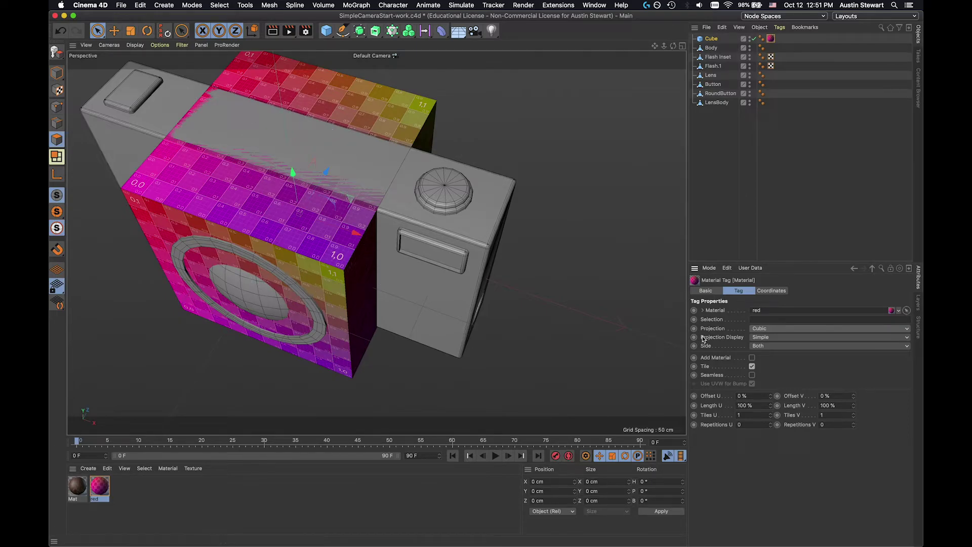
{"action": "left_click", "coordinate": [767, 329]}
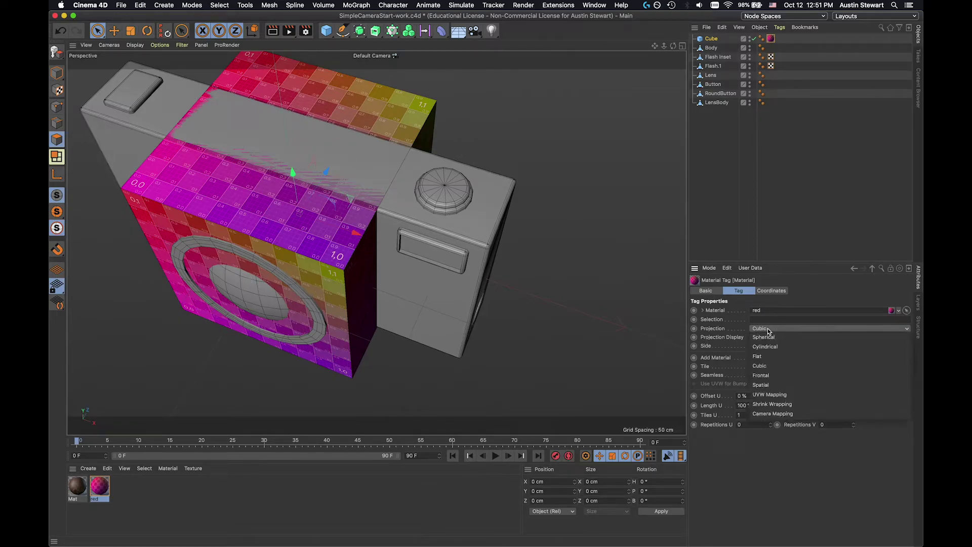
{"action": "left_click", "coordinate": [773, 377]}
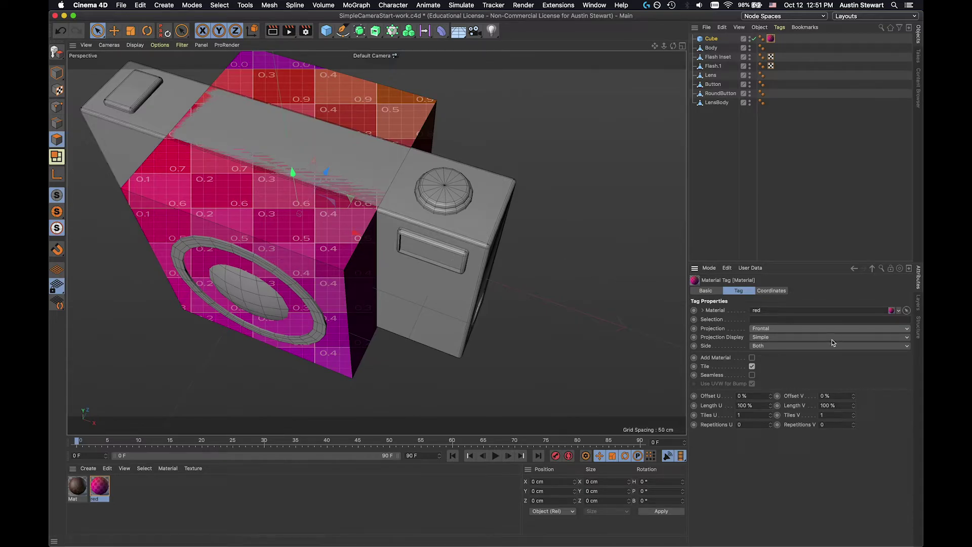
Try the Spatial projection on the cube's material, followed by UVW Mapping.
{"action": "left_click", "coordinate": [800, 331]}
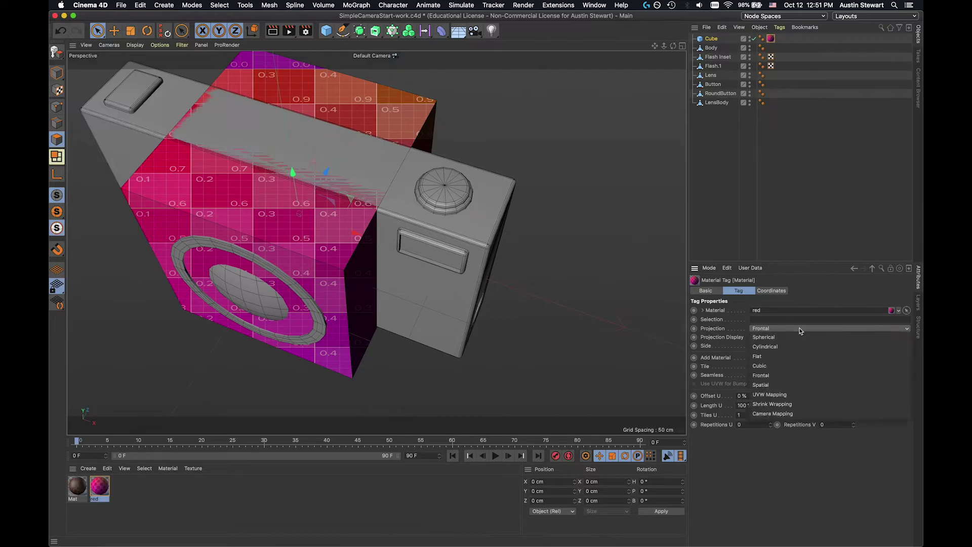
{"action": "left_click", "coordinate": [794, 386]}
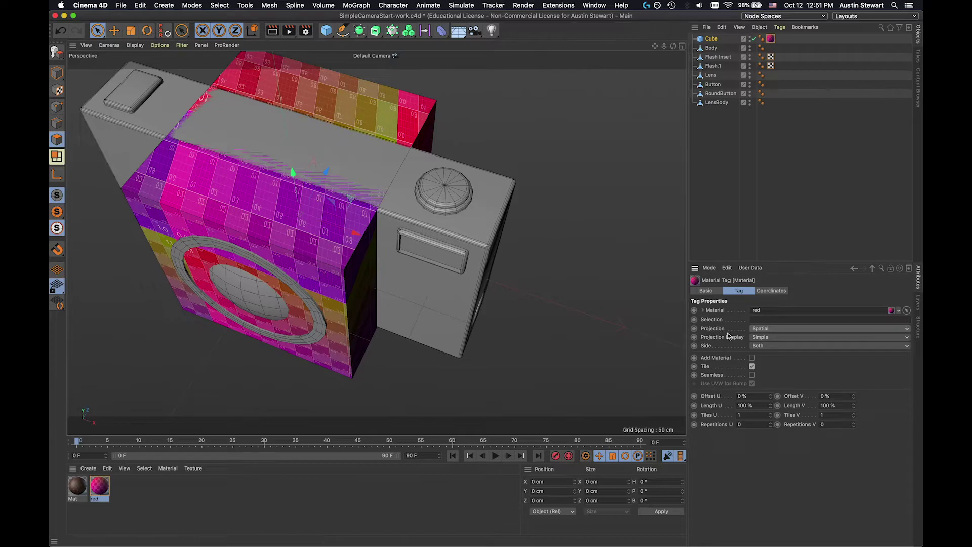
{"action": "left_click", "coordinate": [779, 328]}
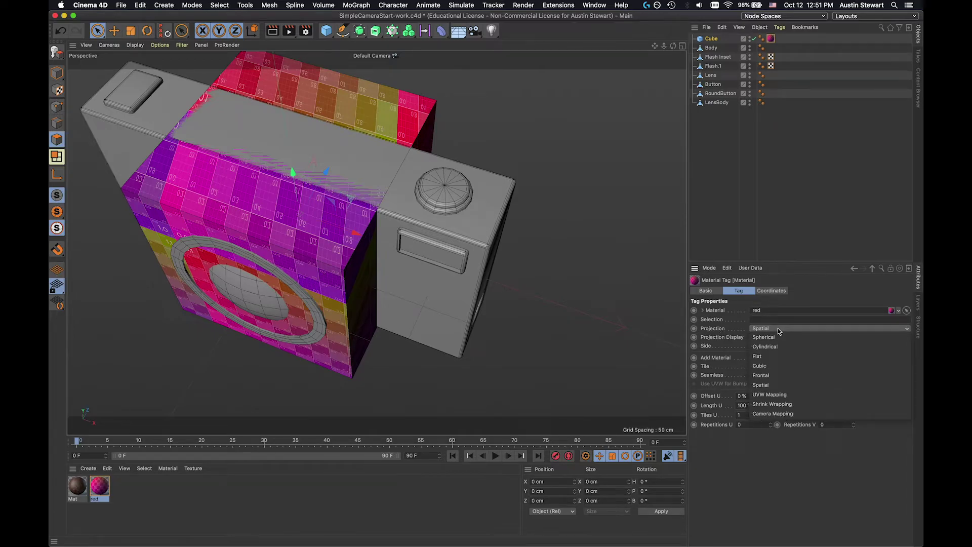
{"action": "left_click", "coordinate": [793, 397]}
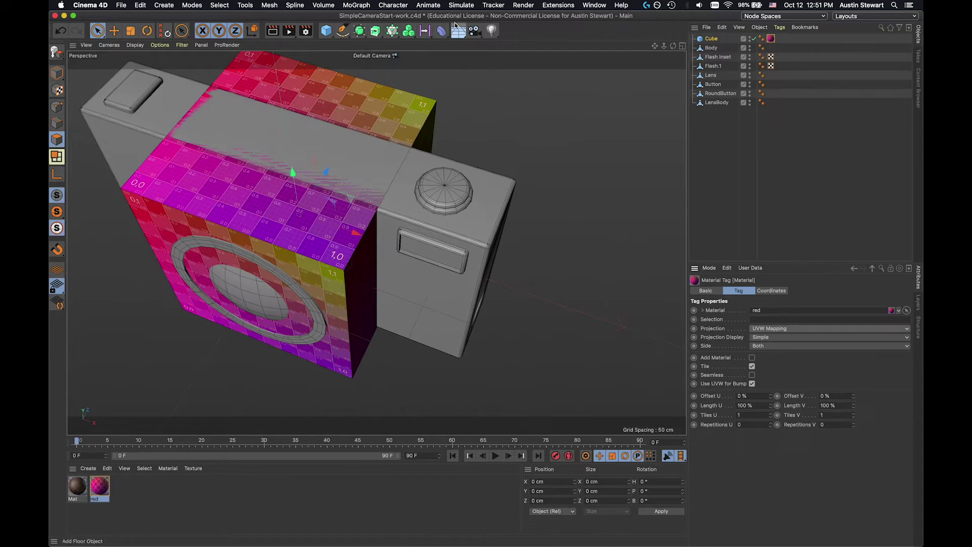
Try the Shrink Wrapping projection on the cube's material, followed by Camera Mapping.
{"action": "left_click", "coordinate": [786, 329]}
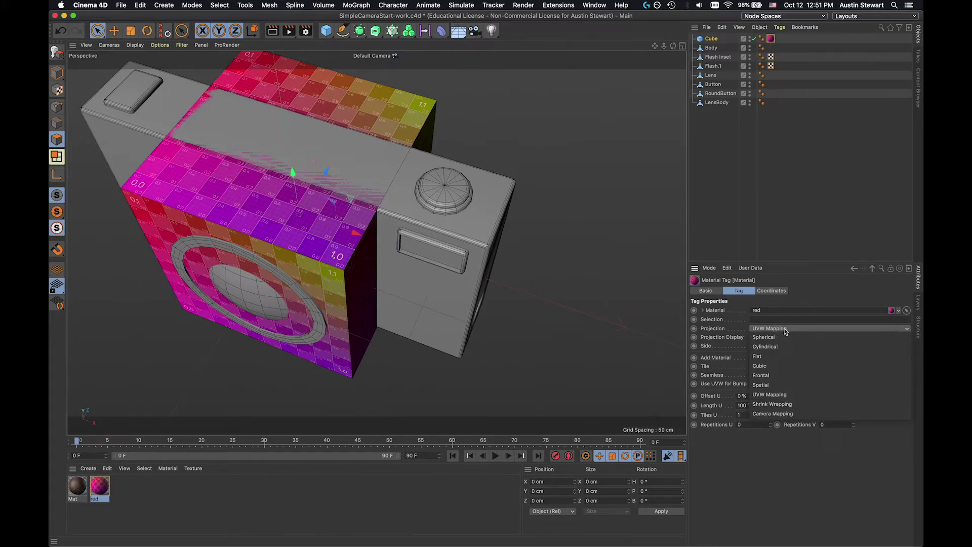
{"action": "left_click", "coordinate": [797, 405]}
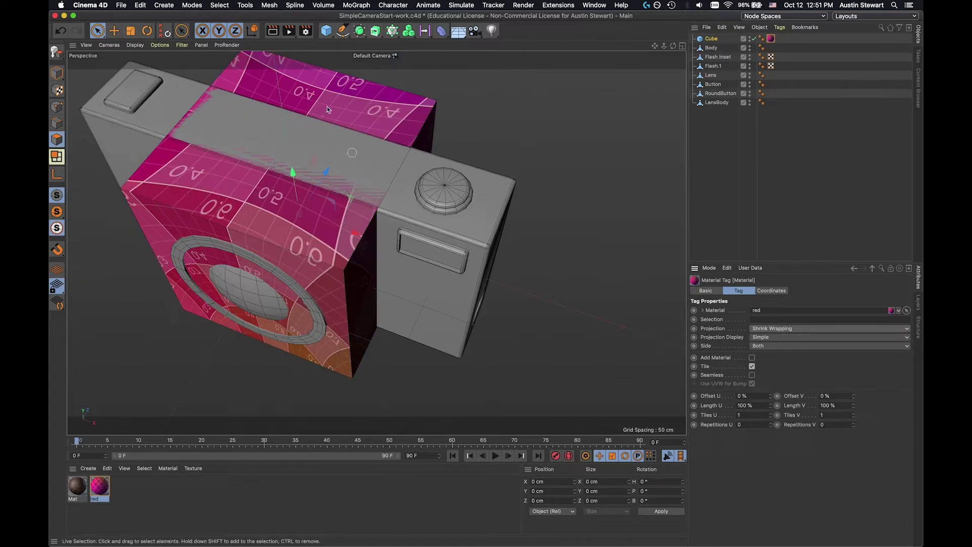
{"action": "left_click", "coordinate": [788, 329]}
{"action": "left_click", "coordinate": [800, 417]}
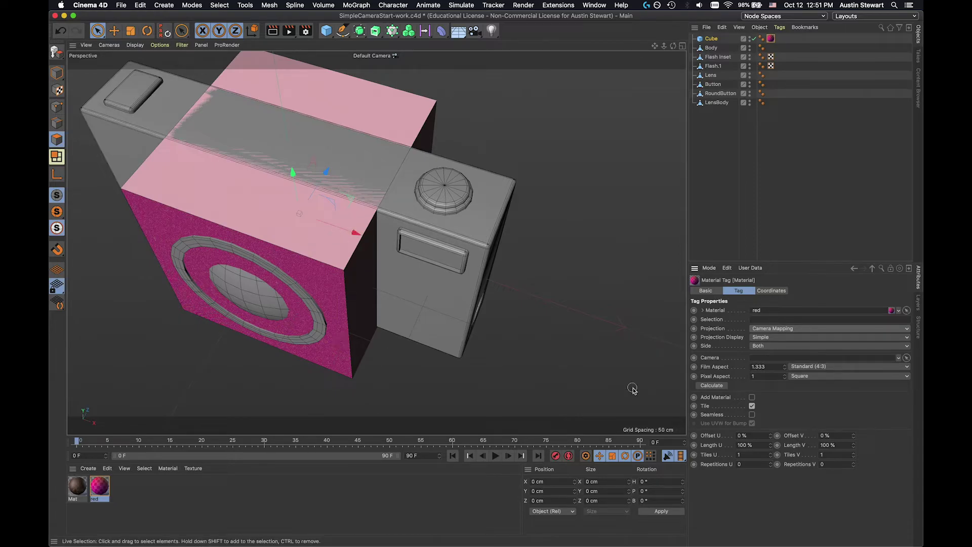
Return the cube's material projection to UVW Mapping and inspect the checker pattern on its front and side faces.
{"action": "left_click", "coordinate": [775, 329]}
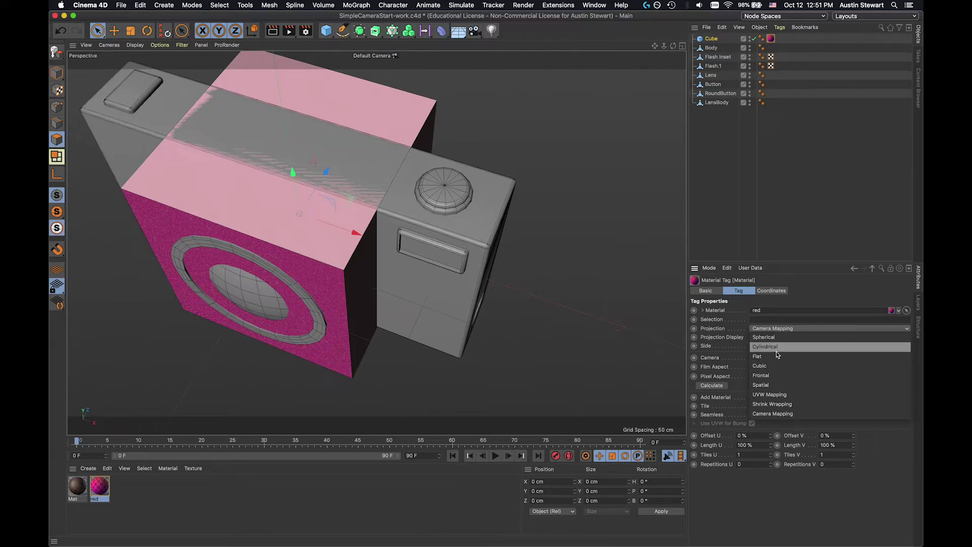
{"action": "left_click", "coordinate": [783, 395]}
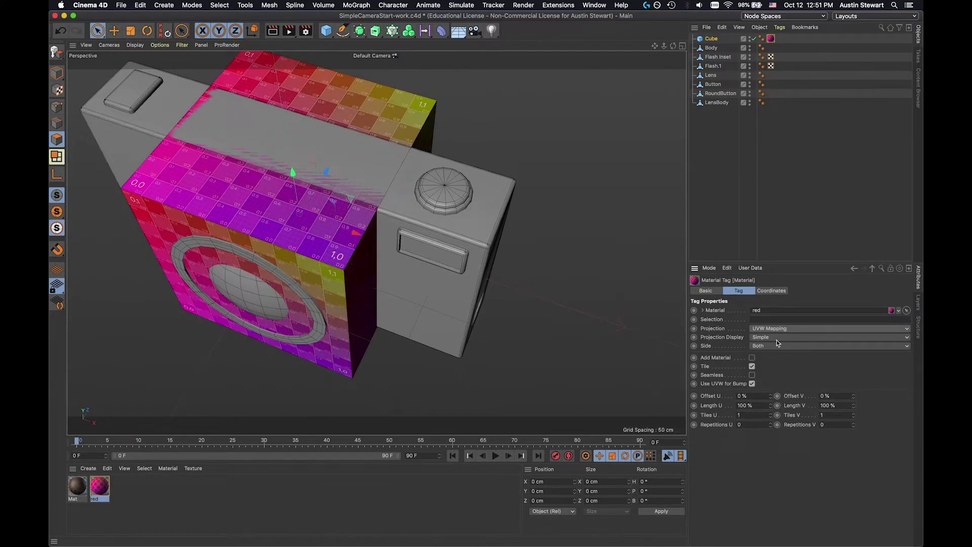
{"action": "scroll", "coordinate": [262, 252], "scroll_direction": "down", "scroll_amount": 1}
{"action": "left_click_drag", "start_coordinate": [263, 252], "coordinate": [233, 135], "text": "alt"}
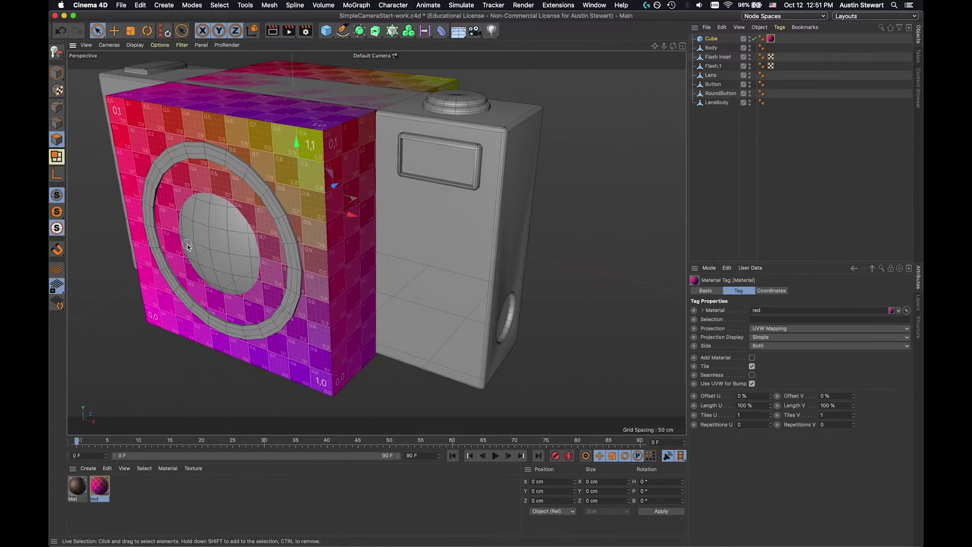
Apply the red checker material to the camera's Body and delete the demonstration cube.
{"action": "left_click_drag", "start_coordinate": [435, 250], "coordinate": [463, 254]}
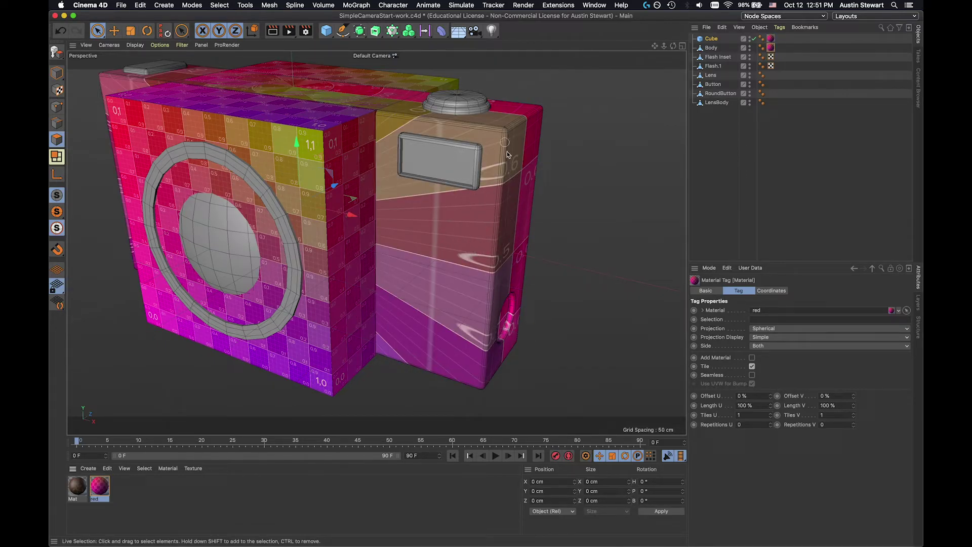
{"action": "left_click", "coordinate": [712, 39]}
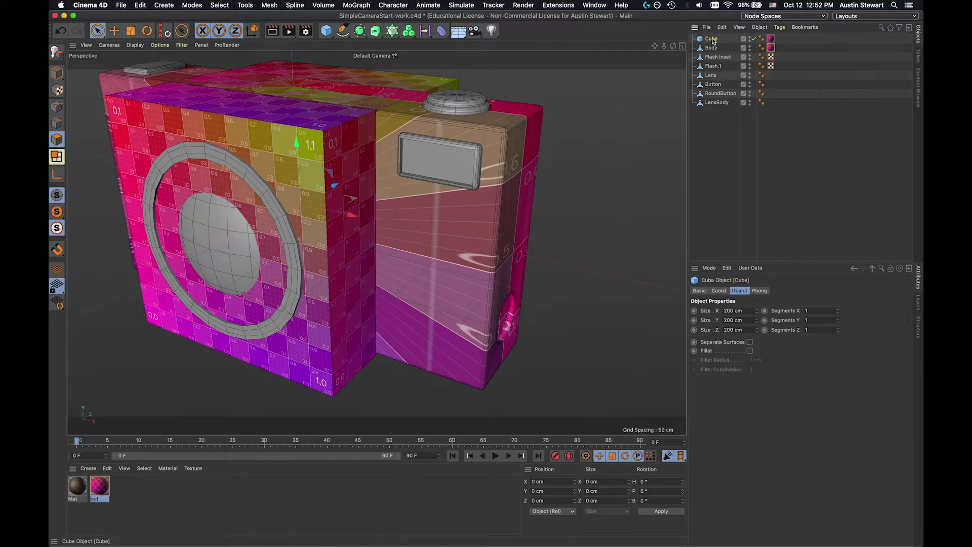
{"action": "key", "text": "Delete"}
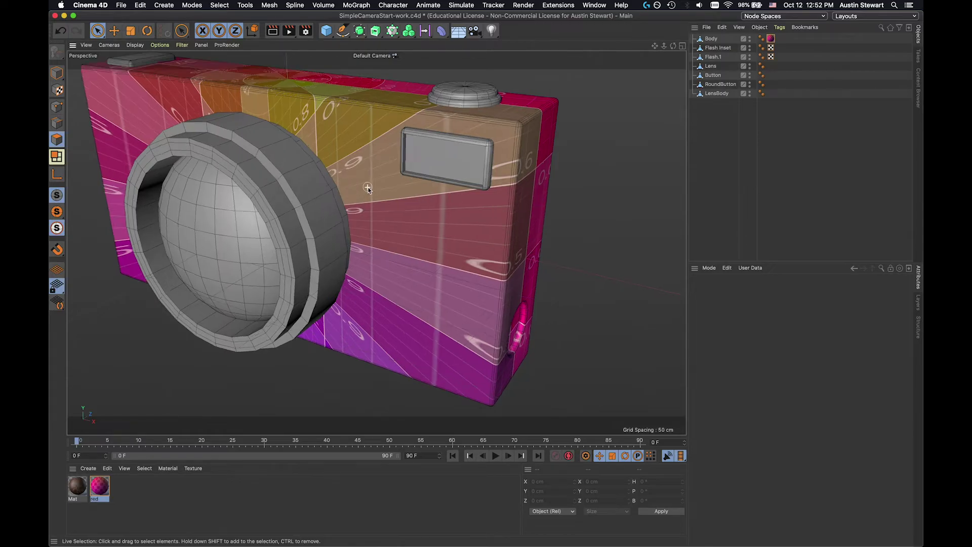
Select the Body's red material tag and examine how its projection falls across the camera body.
{"action": "mouse_move", "coordinate": [390, 167]}
{"action": "left_mouse_down", "text": "alt"}
{"action": "mouse_move", "coordinate": [466, 369]}
{"action": "mouse_move", "coordinate": [391, 172]}
{"action": "mouse_move", "coordinate": [365, 177]}
{"action": "mouse_move", "coordinate": [403, 178]}
{"action": "left_mouse_up", "text": "alt"}
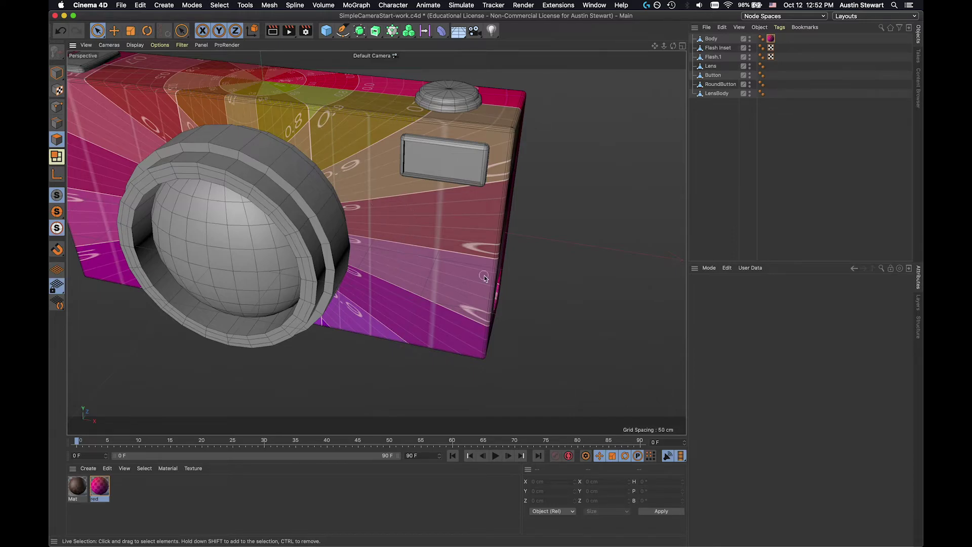
{"action": "left_click", "coordinate": [771, 39]}
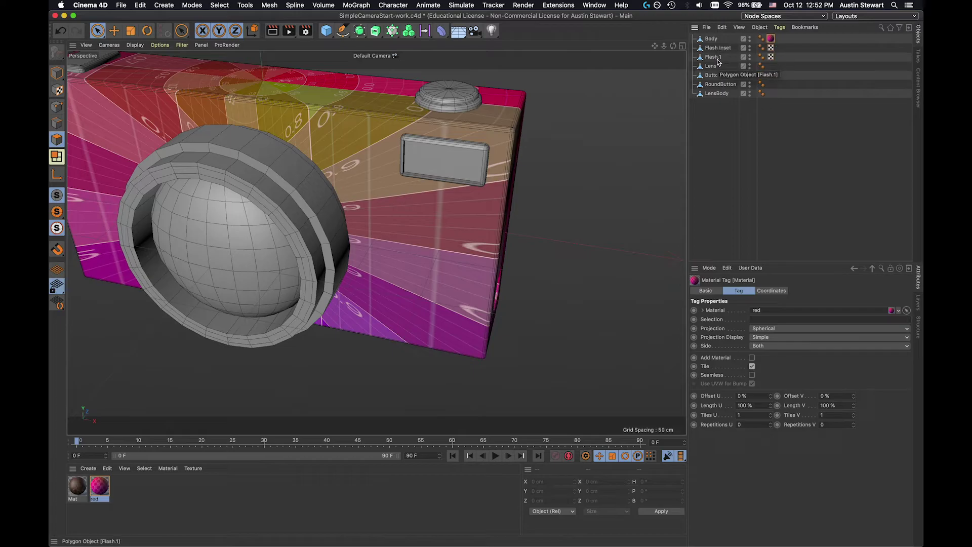
{"action": "scroll", "coordinate": [441, 143], "scroll_direction": "down", "scroll_amount": 10}
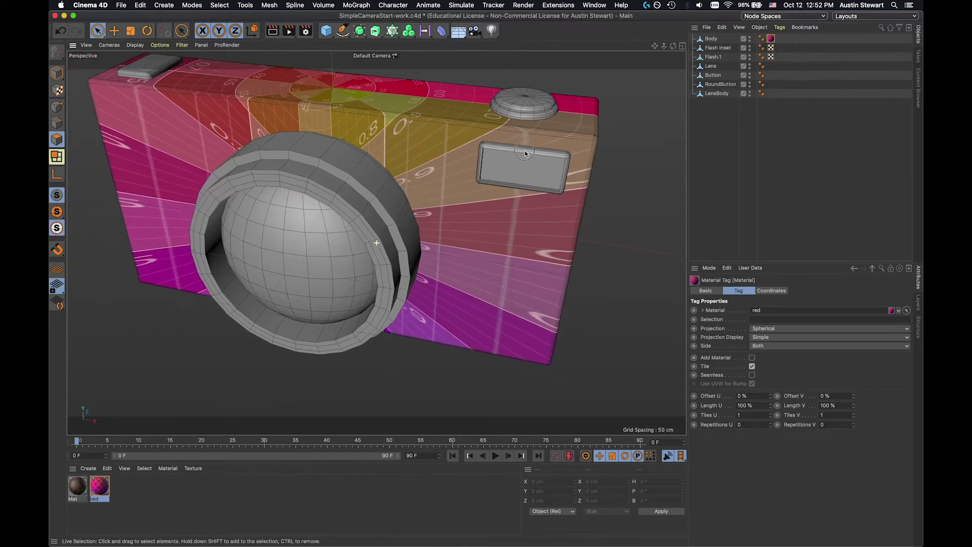
{"action": "scroll", "coordinate": [501, 135], "scroll_direction": "up", "scroll_amount": 3}
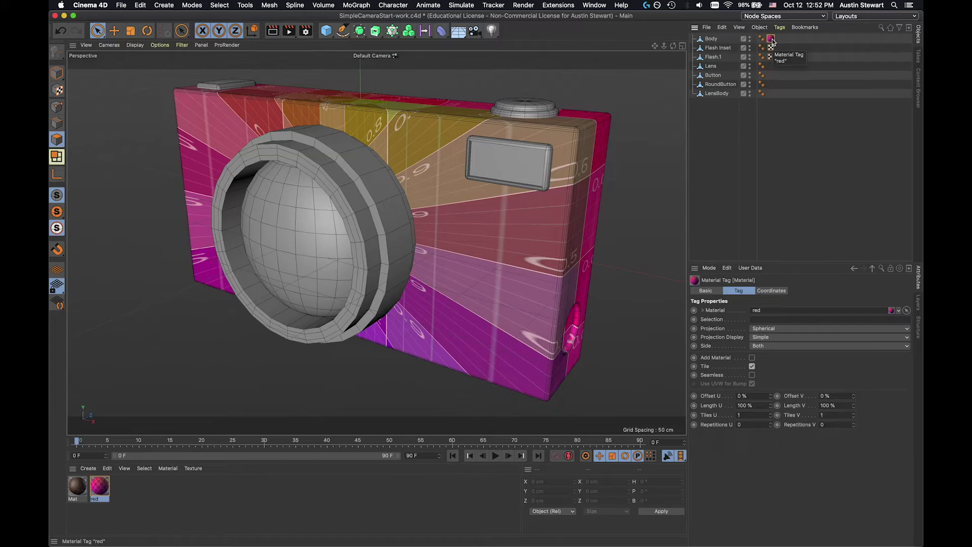
Delete the red material tag from the Body and the UVW tags from Flash Inset and Flash.1.
{"action": "key", "text": "Delete"}
{"action": "left_click", "coordinate": [719, 40]}
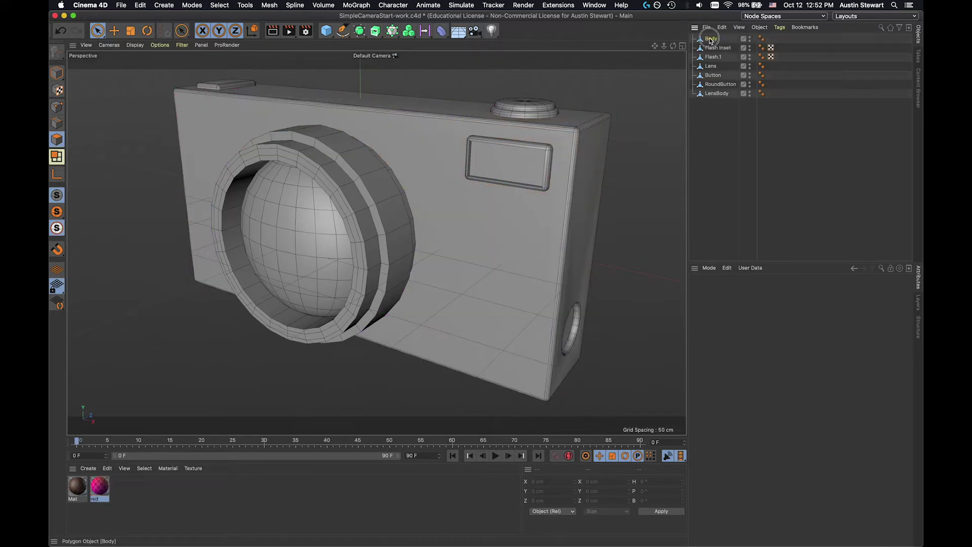
{"action": "left_click", "coordinate": [771, 57]}
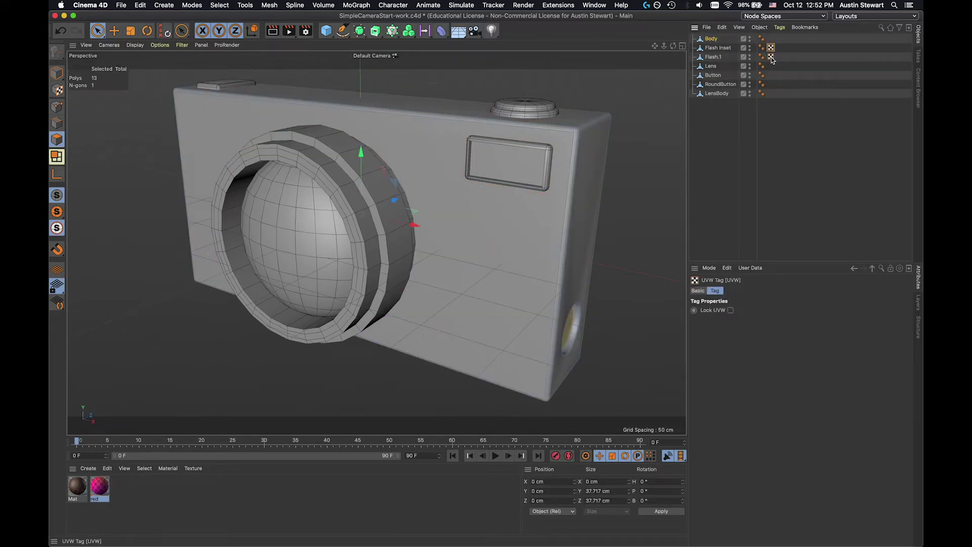
{"action": "left_click", "coordinate": [770, 48], "text": "shift"}
{"action": "key", "text": "Delete"}
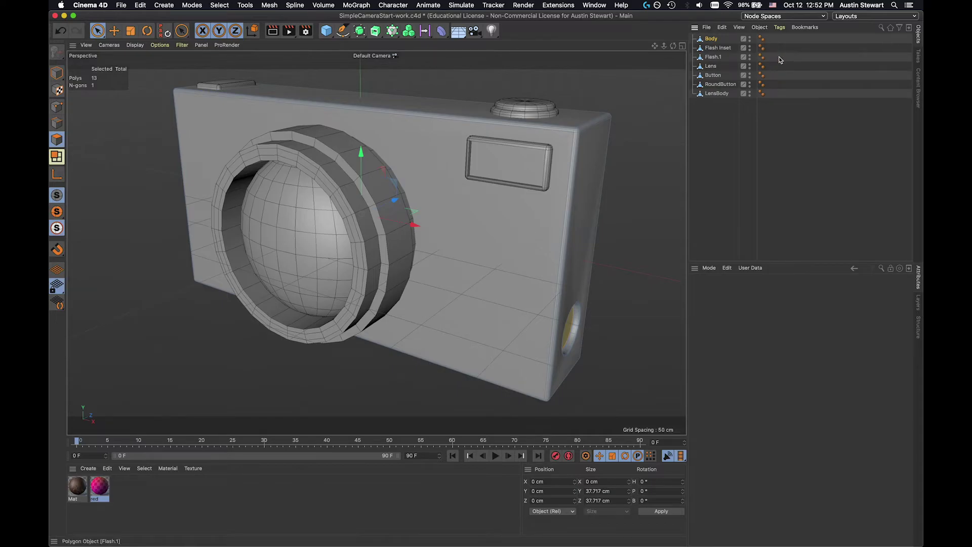
Set UVW from Projection for all seven camera parts, from Body to LensBody, using the Flat projection type per object.
{"action": "left_click", "coordinate": [711, 40]}
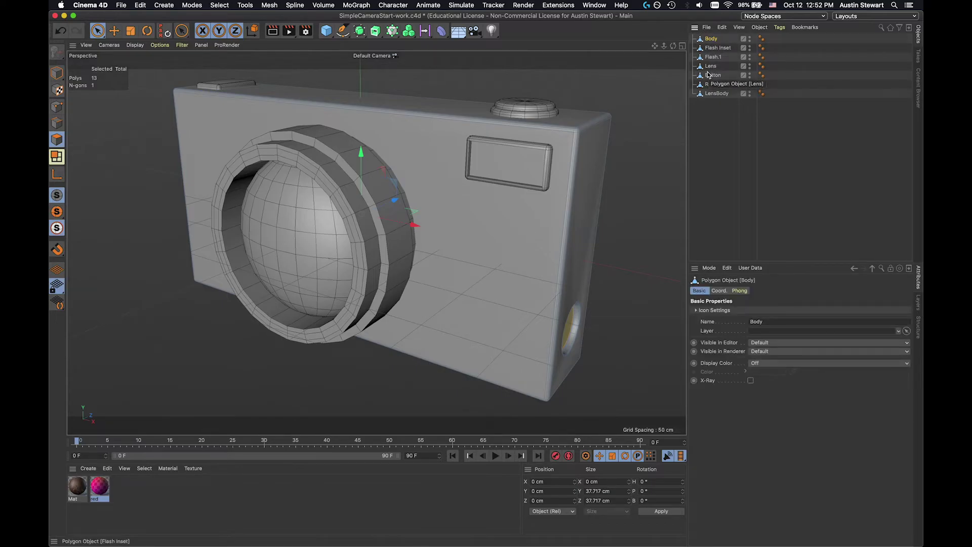
{"action": "left_click", "coordinate": [717, 93], "text": "shift"}
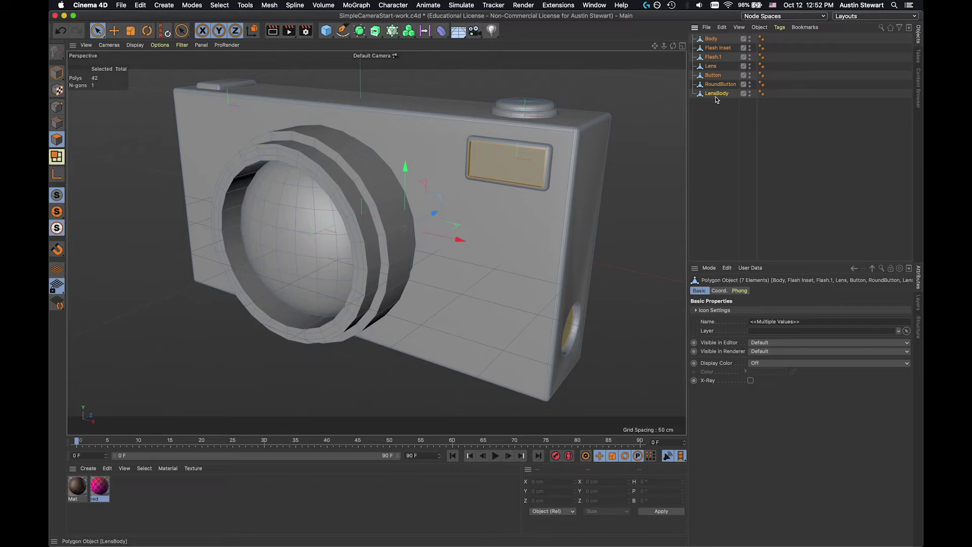
{"action": "left_click", "coordinate": [780, 27]}
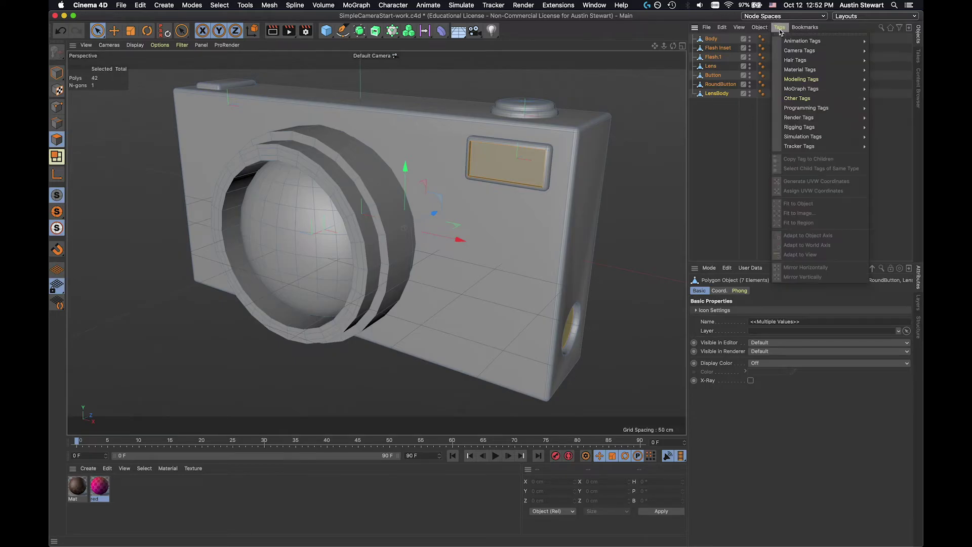
{"action": "mouse_move", "coordinate": [788, 72]}
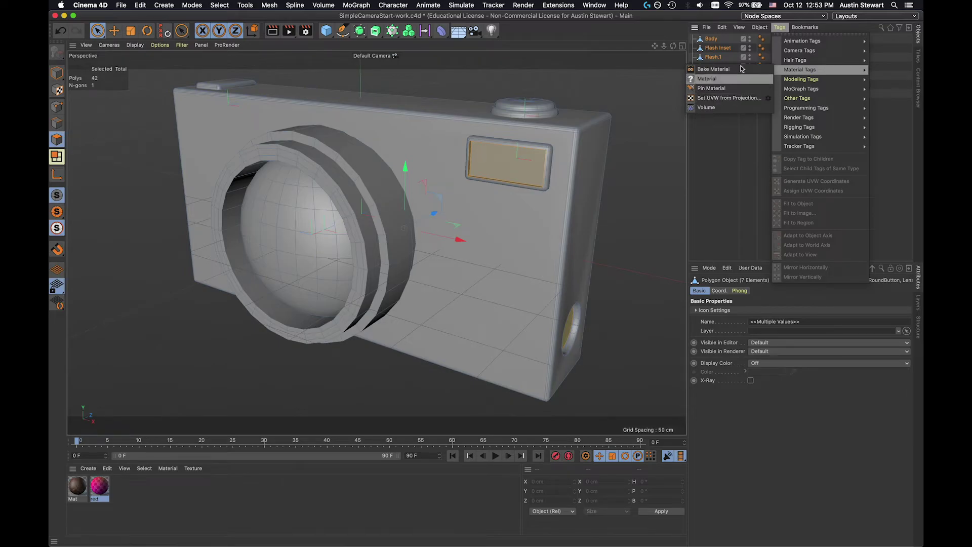
{"action": "left_click", "coordinate": [716, 218]}
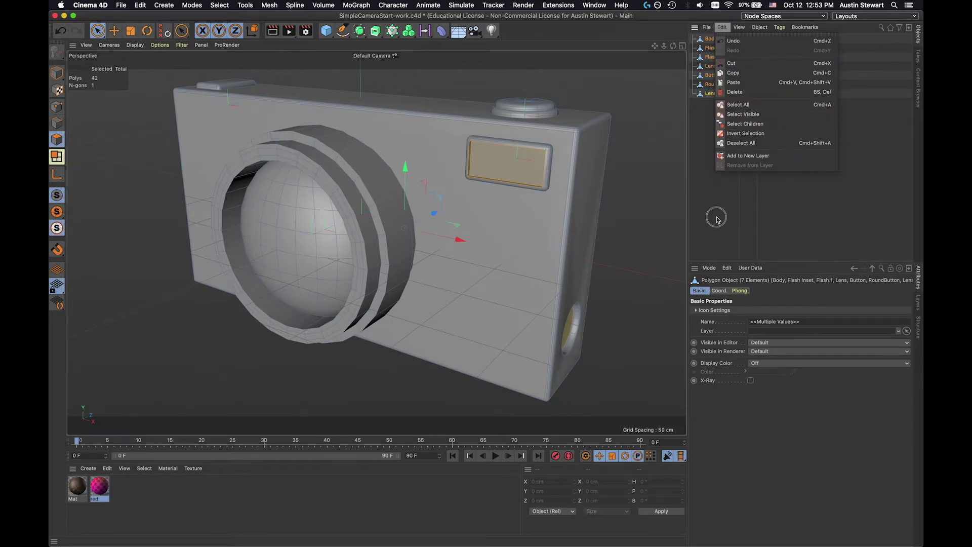
{"action": "left_click", "coordinate": [646, 146]}
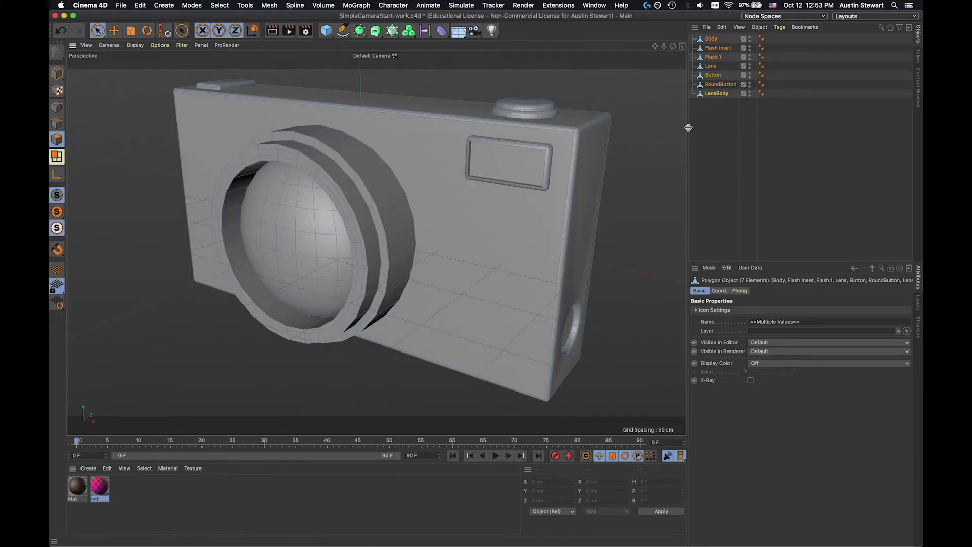
{"action": "left_click", "coordinate": [780, 28]}
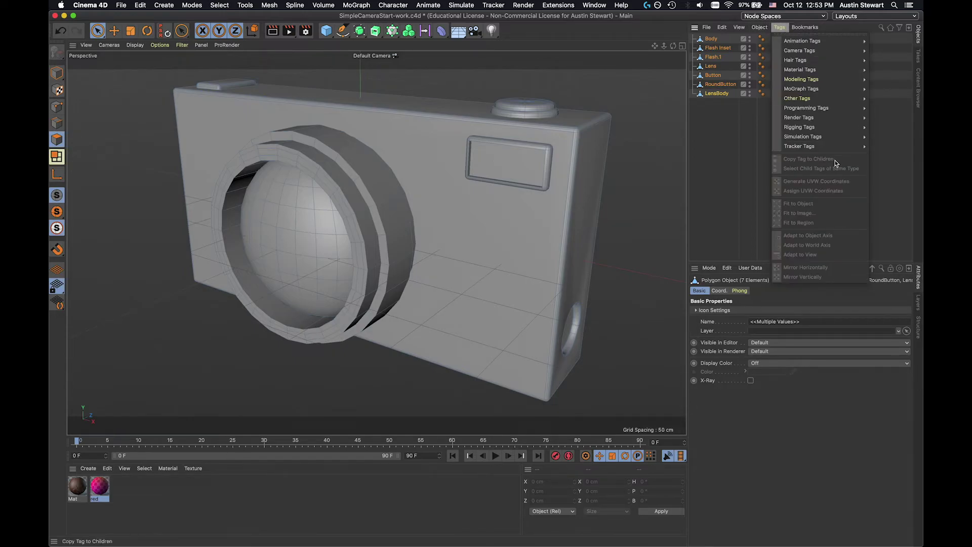
{"action": "mouse_move", "coordinate": [818, 65]}
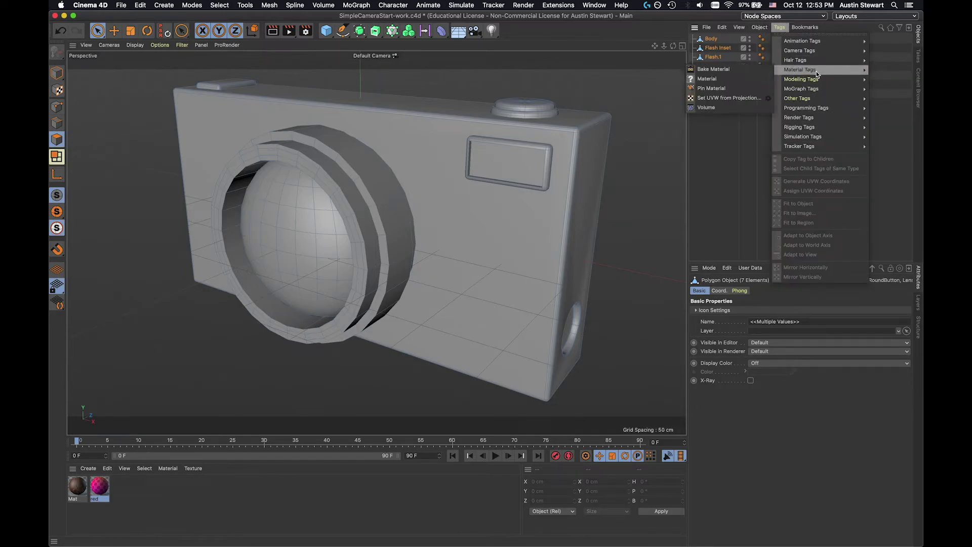
{"action": "left_click", "coordinate": [745, 99]}
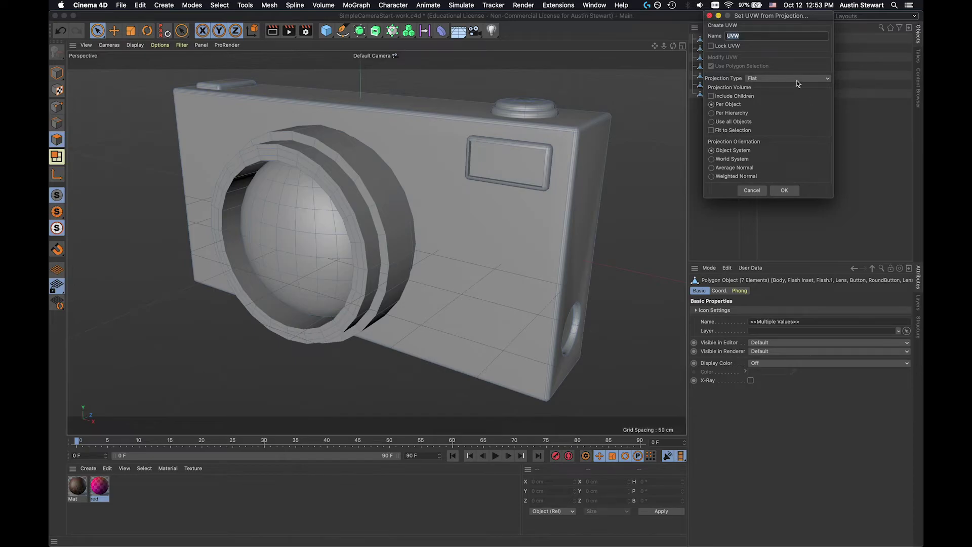
{"action": "left_click", "coordinate": [798, 80]}
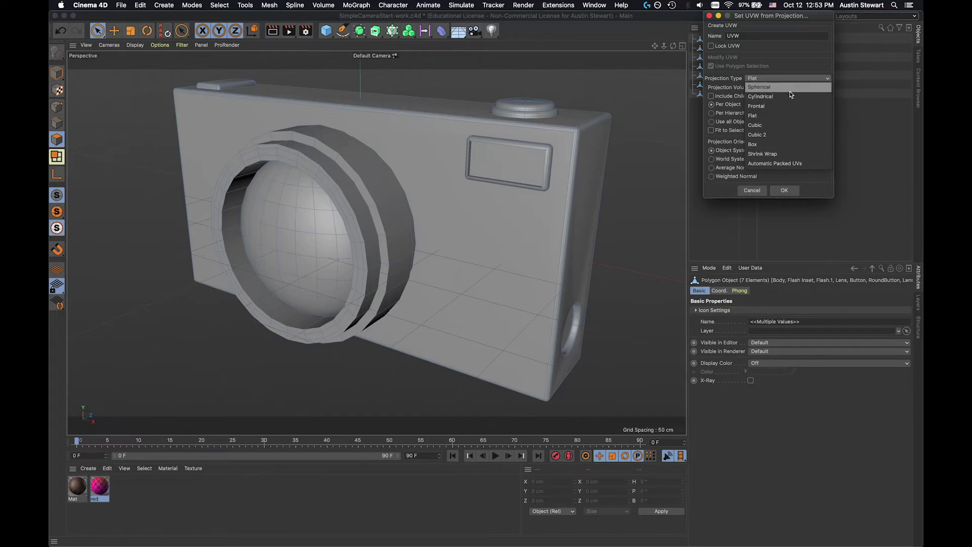
{"action": "left_click", "coordinate": [784, 69]}
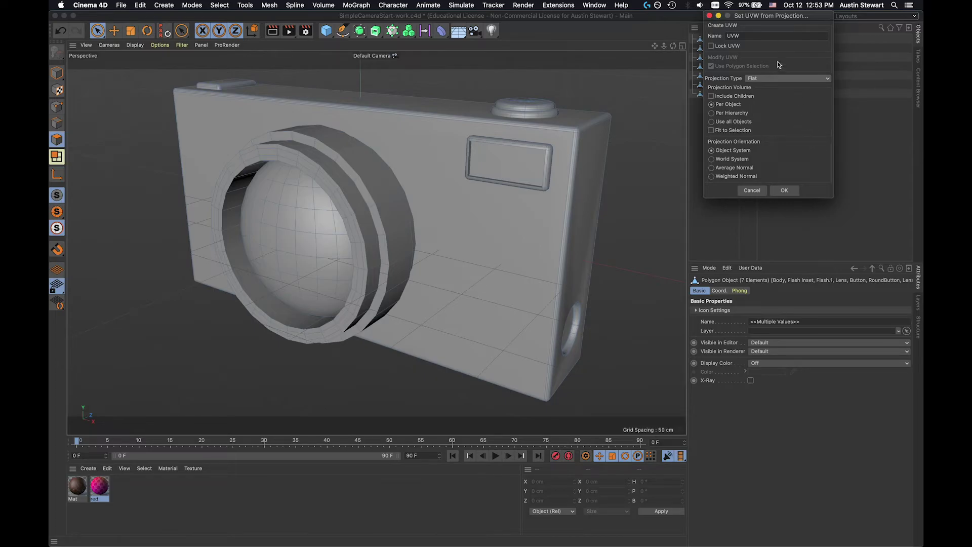
{"action": "left_click", "coordinate": [785, 191]}
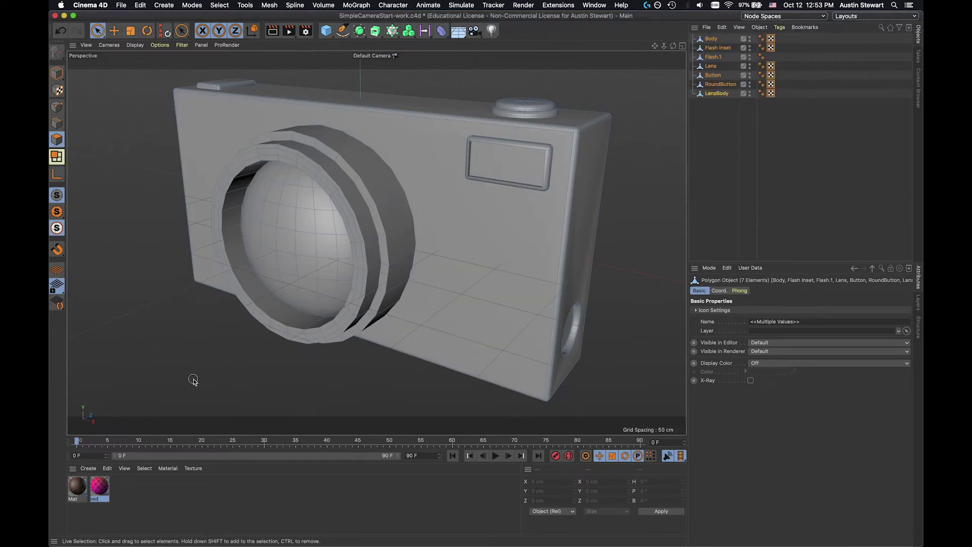
Apply the red checker material to the Body, Flash Inset and Flash.1 objects.
{"action": "left_click_drag", "start_coordinate": [100, 491], "coordinate": [713, 39]}
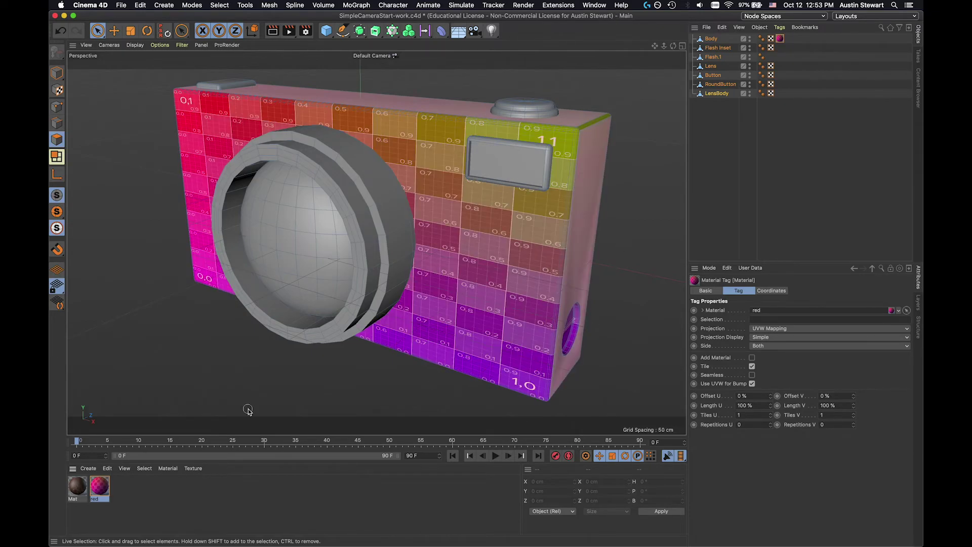
{"action": "left_click_drag", "start_coordinate": [99, 497], "coordinate": [717, 49]}
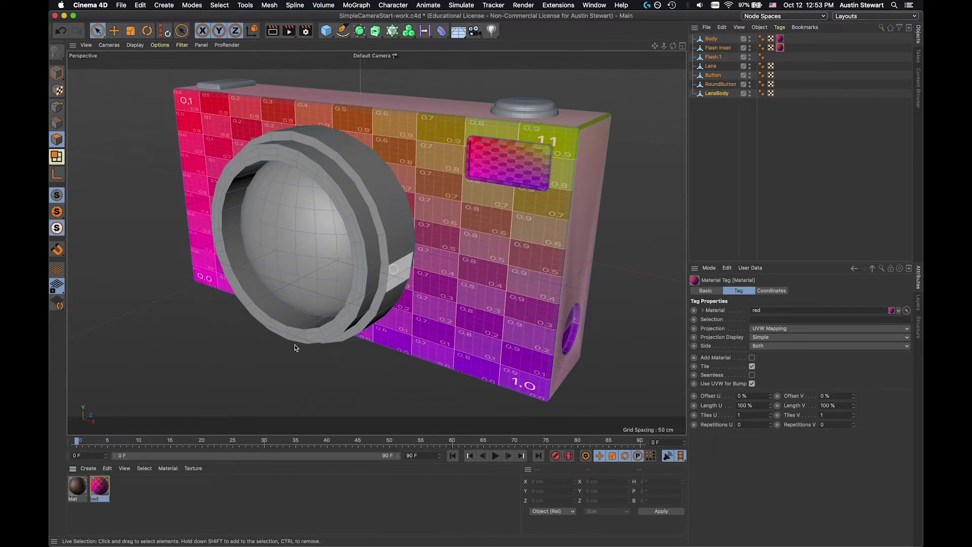
{"action": "left_click_drag", "start_coordinate": [94, 494], "coordinate": [714, 57]}
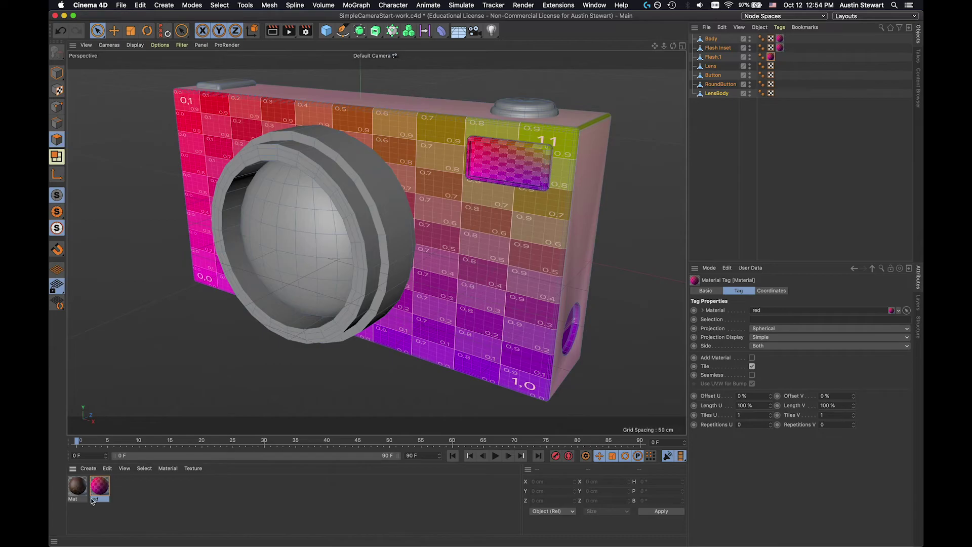
{"action": "left_click_drag", "start_coordinate": [96, 493], "coordinate": [253, 495]}
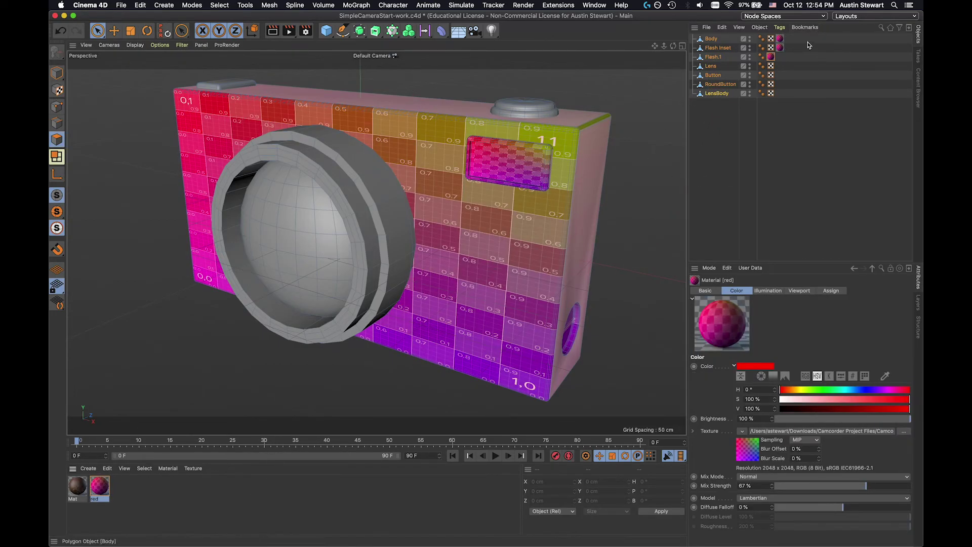
Remove the red material from Flash.1 and try to create its UVW tag from a Cubic projection.
{"action": "left_click", "coordinate": [771, 57]}
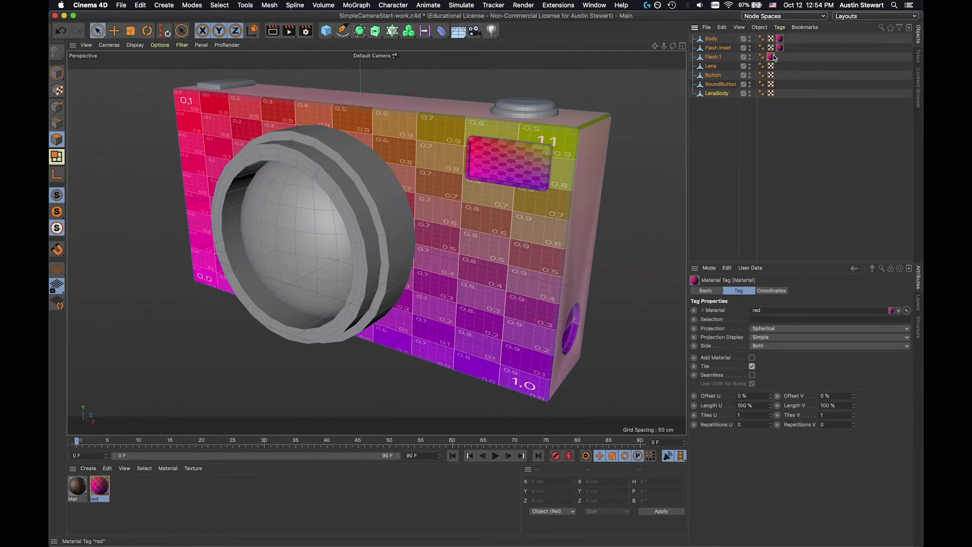
{"action": "key", "text": "Delete"}
{"action": "left_click", "coordinate": [718, 57]}
{"action": "right_click", "coordinate": [718, 57]}
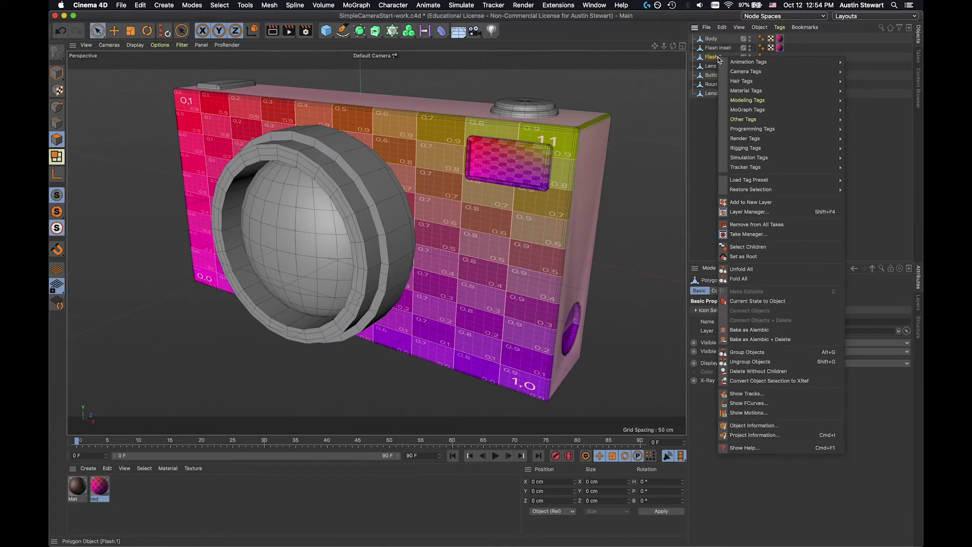
{"action": "mouse_move", "coordinate": [738, 92]}
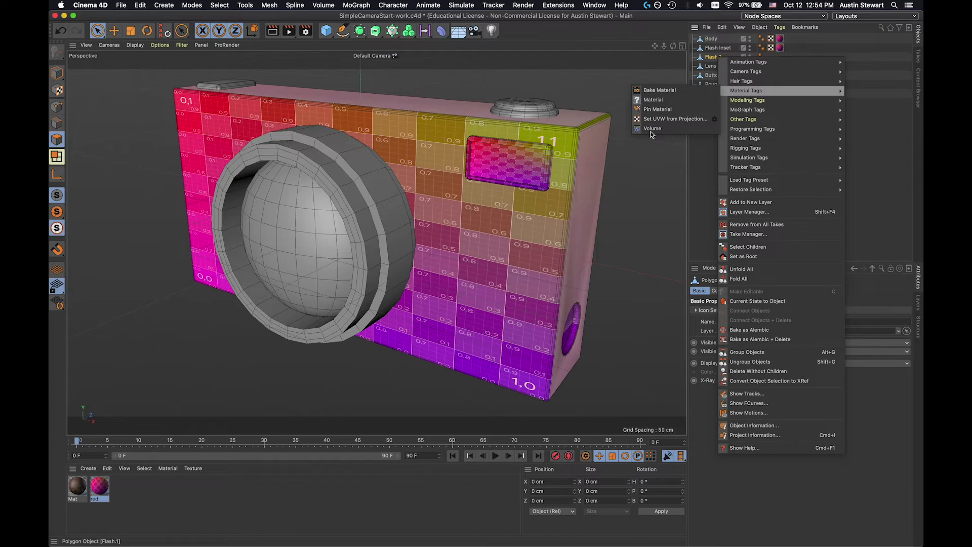
{"action": "left_click", "coordinate": [714, 120]}
{"action": "left_click", "coordinate": [719, 94]}
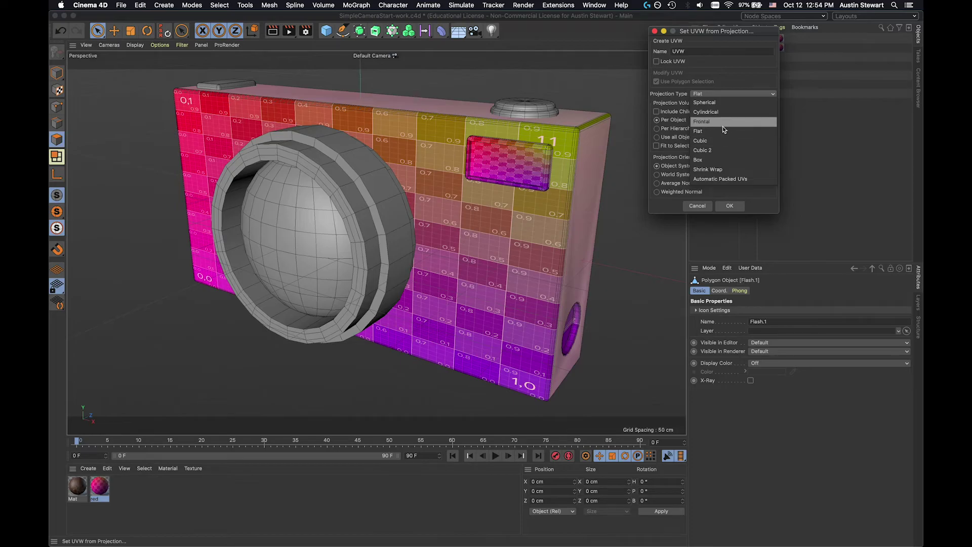
{"action": "left_click", "coordinate": [723, 144]}
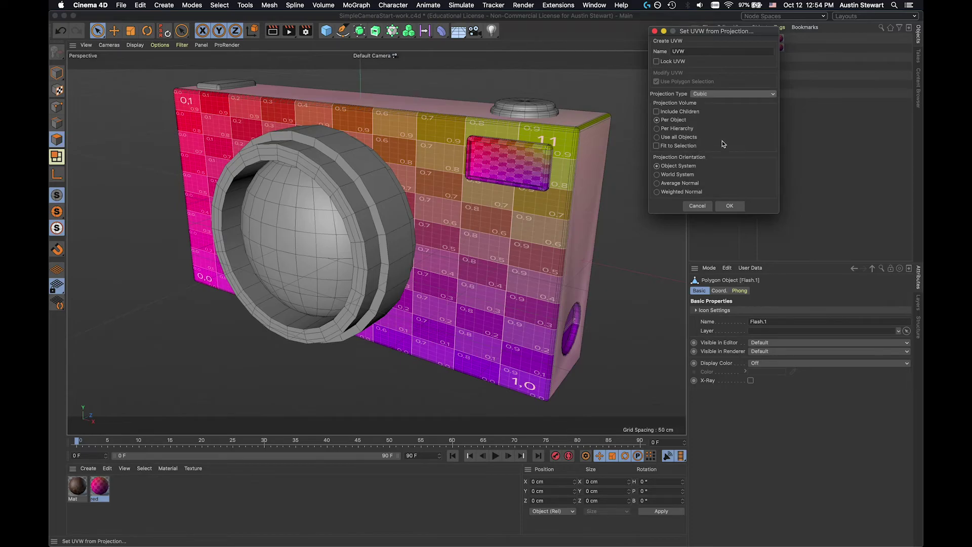
{"action": "left_click", "coordinate": [729, 206]}
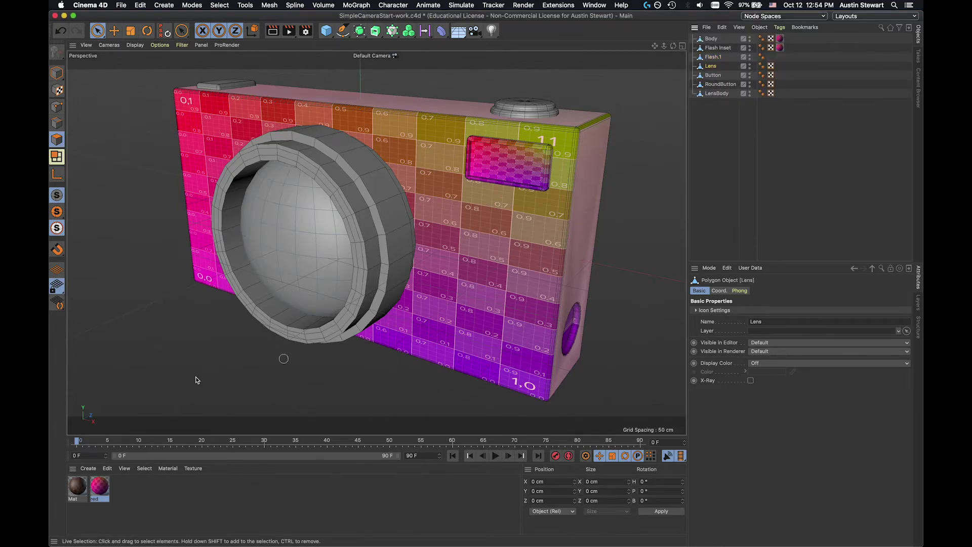
Apply the red checker material to the Lens, LensBody, RoundButton and Button.
{"action": "left_click_drag", "start_coordinate": [300, 259], "coordinate": [300, 260]}
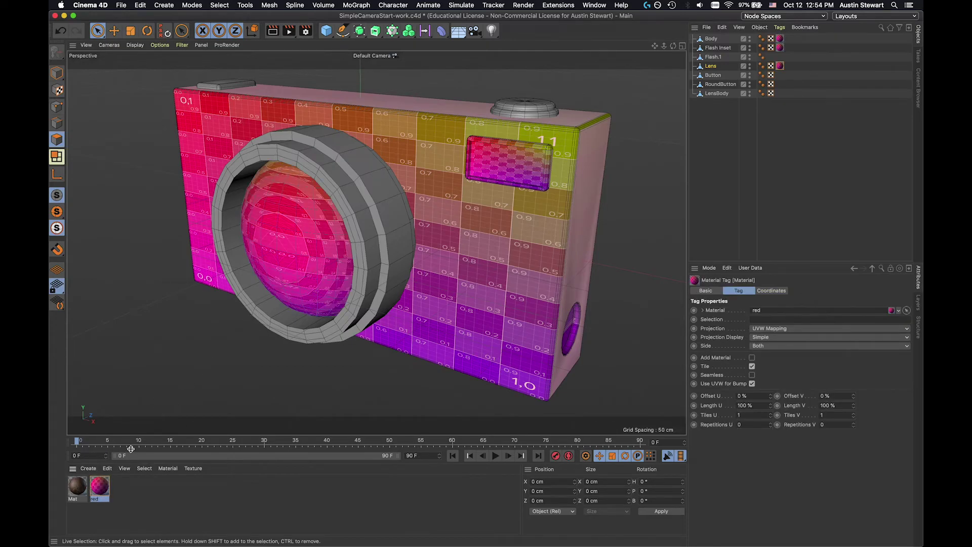
{"action": "left_click_drag", "start_coordinate": [384, 262], "coordinate": [384, 263]}
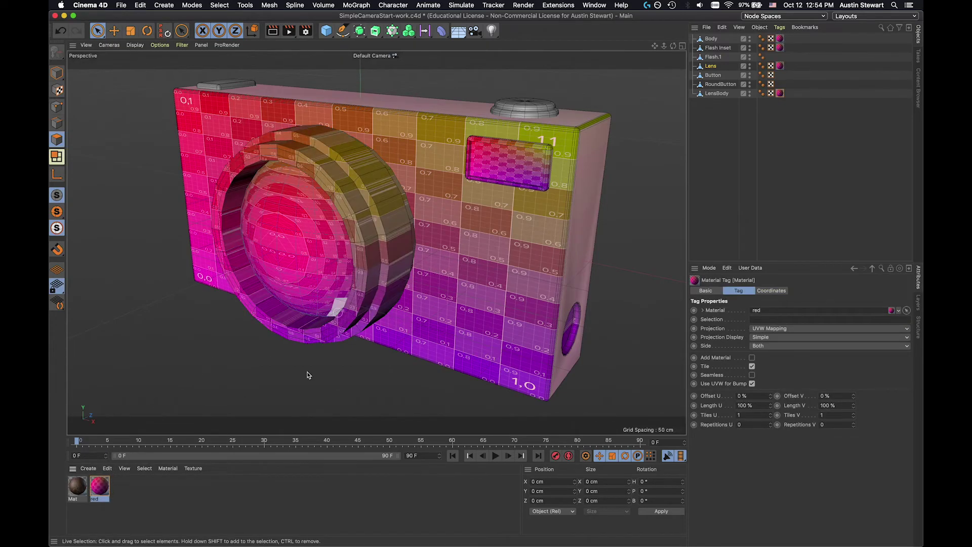
{"action": "left_click_drag", "start_coordinate": [97, 490], "coordinate": [512, 109]}
{"action": "left_click_drag", "start_coordinate": [107, 491], "coordinate": [228, 87]}
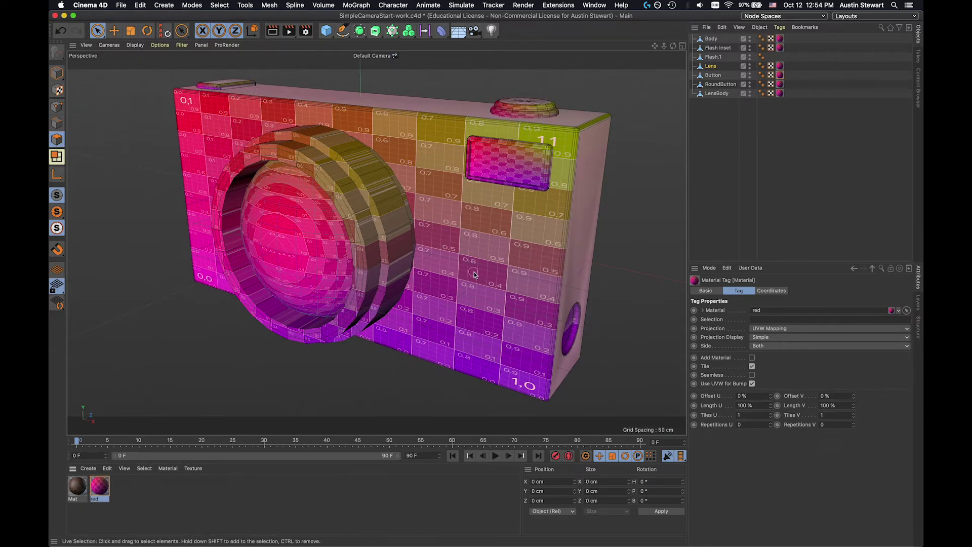
Delete the UVW tags from all camera parts and generate new UVW coordinates from the Lens's red material tag.
{"action": "left_click", "coordinate": [781, 94]}
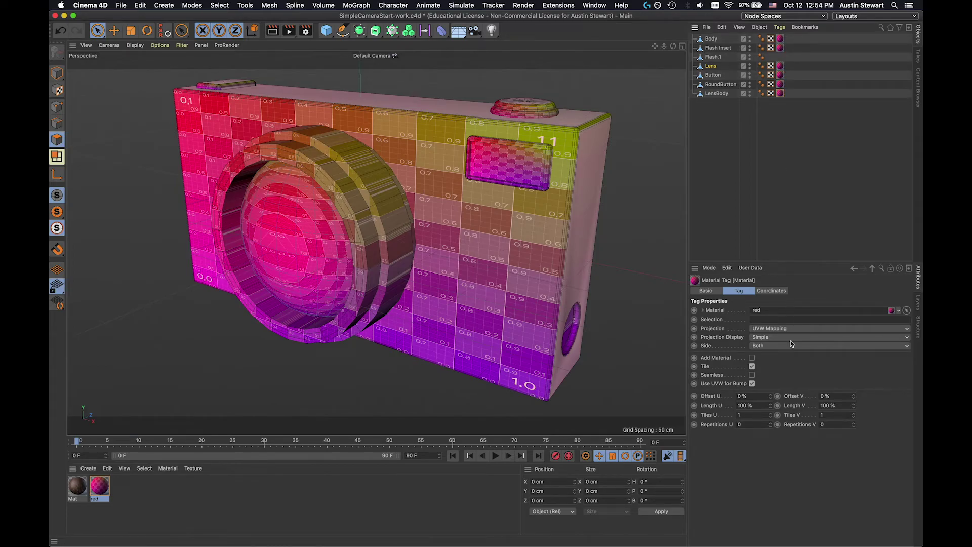
{"action": "left_click", "coordinate": [771, 94]}
{"action": "left_click", "coordinate": [770, 66], "text": "shift"}
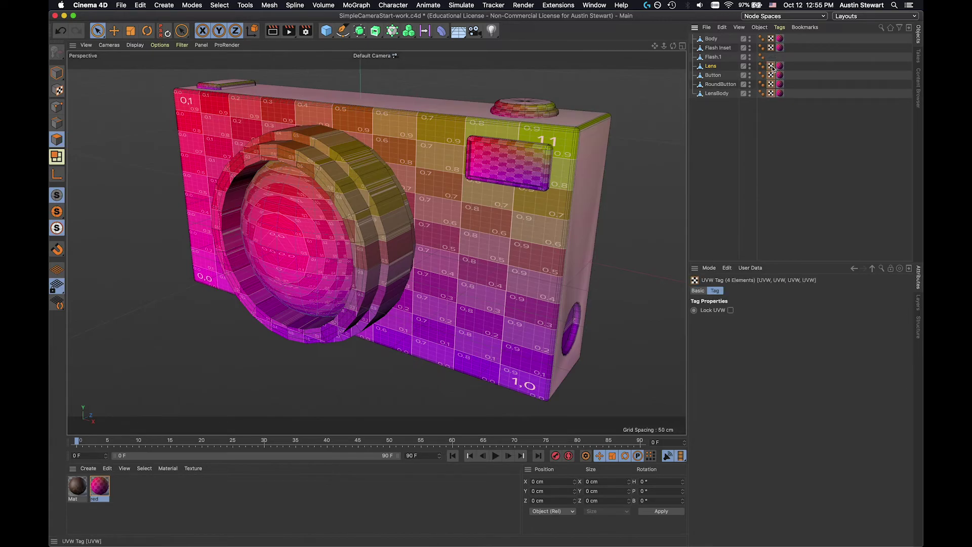
{"action": "left_click", "coordinate": [771, 39], "text": "shift"}
{"action": "key", "text": "Delete"}
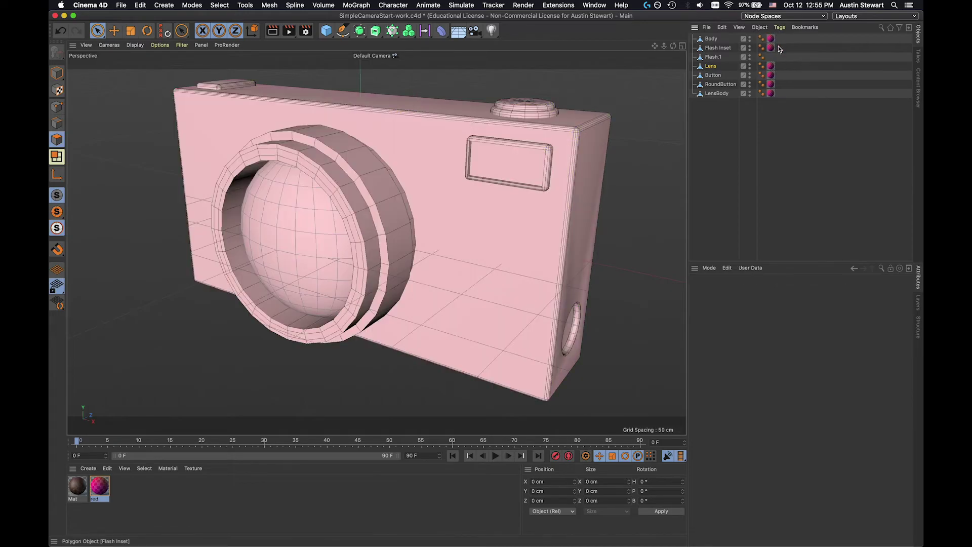
{"action": "right_click", "coordinate": [770, 66]}
{"action": "left_click", "coordinate": [800, 152]}
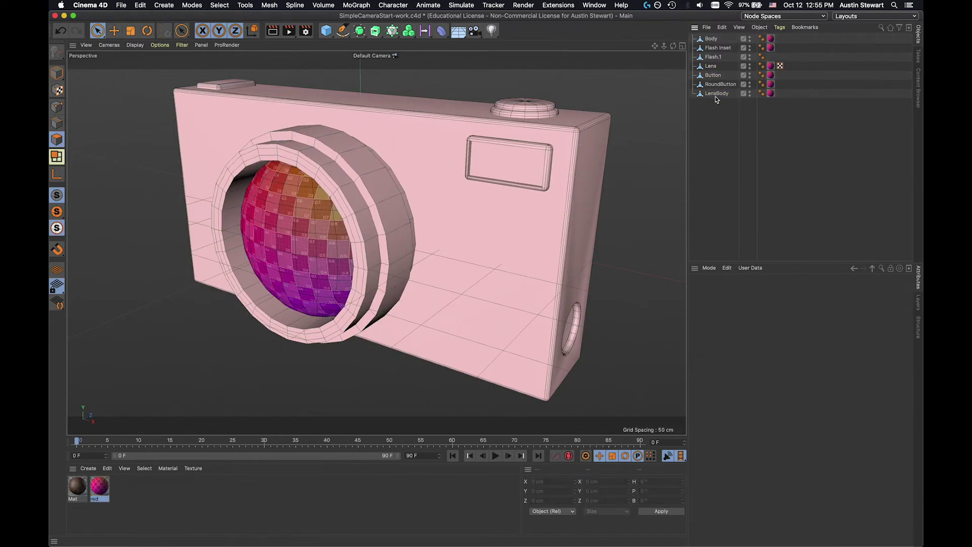
Set the UVW coordinates from projection on all seven camera parts, from Body to LensBody.
{"action": "left_click", "coordinate": [716, 93]}
{"action": "left_click", "coordinate": [712, 39], "text": "shift"}
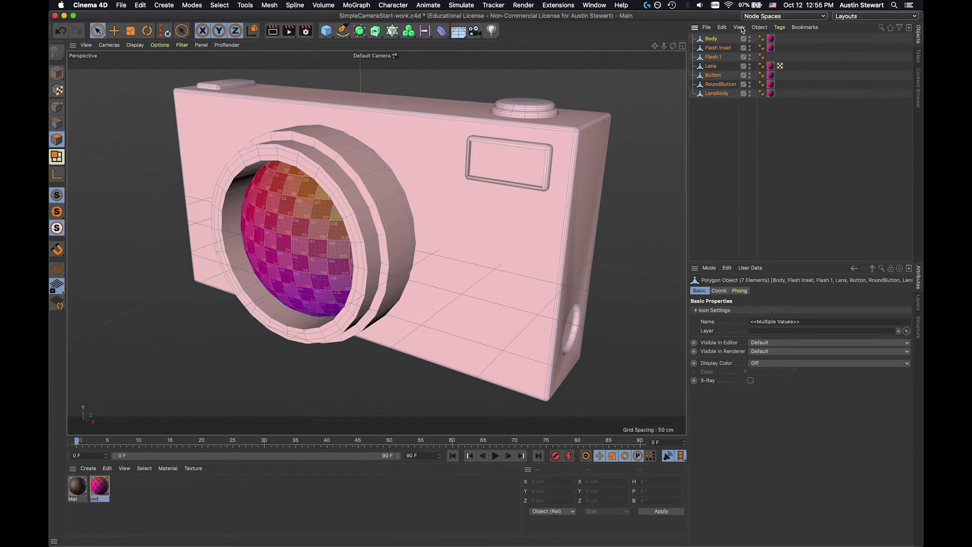
{"action": "left_click", "coordinate": [779, 27]}
{"action": "mouse_move", "coordinate": [801, 71]}
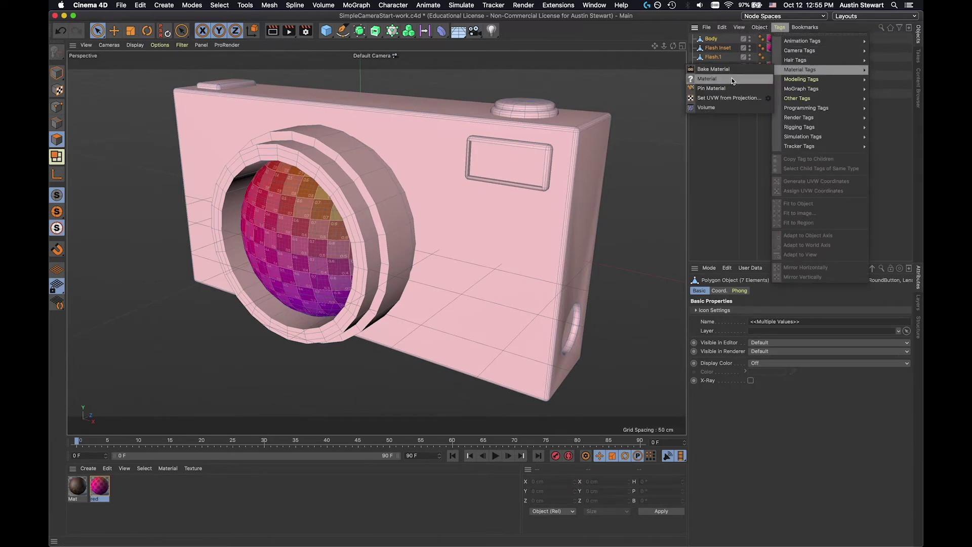
{"action": "left_click", "coordinate": [750, 99]}
{"action": "left_click", "coordinate": [779, 28]}
{"action": "mouse_move", "coordinate": [799, 70]}
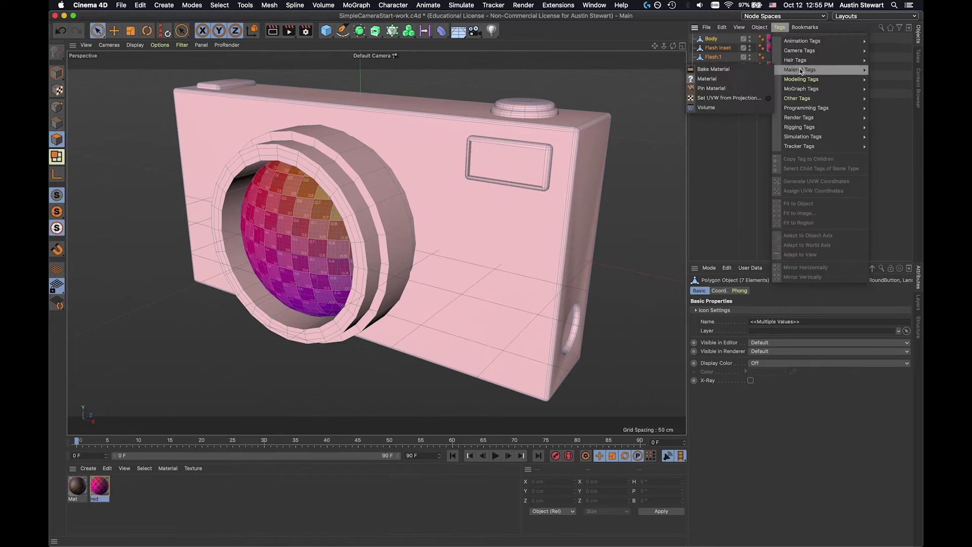
{"action": "left_click", "coordinate": [731, 103]}
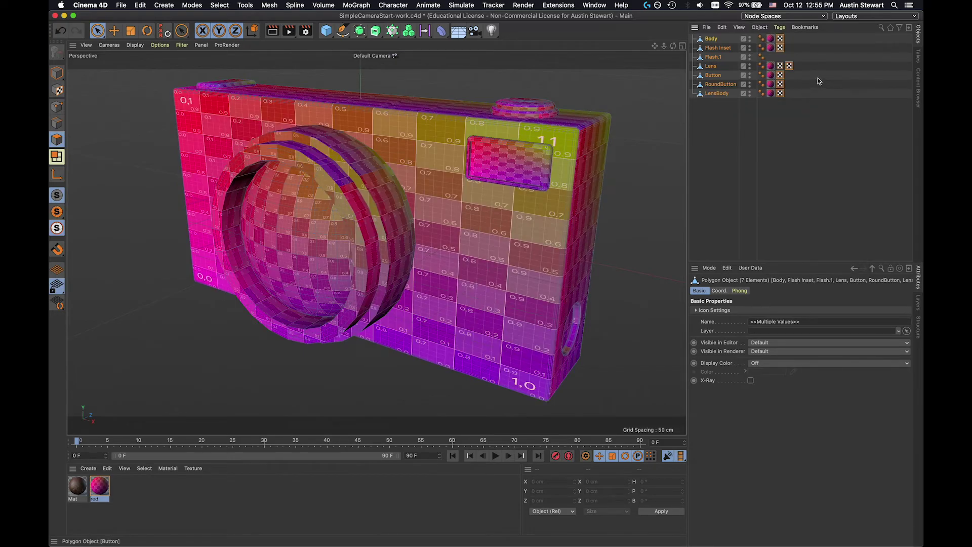
Delete the Lens's duplicate UVW tag, leaving one, and select the remaining tag.
{"action": "left_click", "coordinate": [777, 68]}
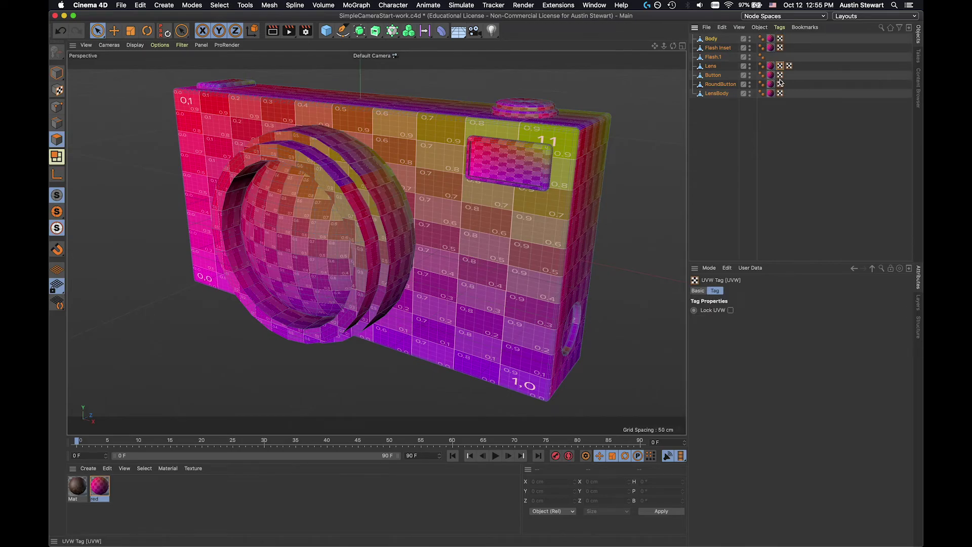
{"action": "key", "text": "Delete"}
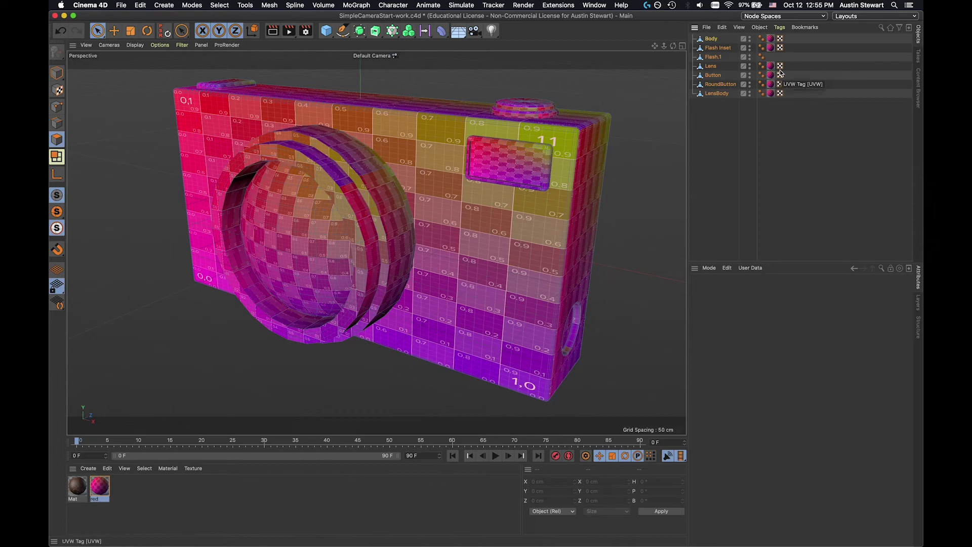
{"action": "left_click", "coordinate": [780, 66]}
Examine how the checker pattern maps onto the camera body's front and side and the flash inset, looking for stretching.
{"action": "mouse_move", "coordinate": [672, 164]}
{"action": "left_mouse_down", "text": "alt"}
{"action": "mouse_move", "coordinate": [535, 196]}
{"action": "mouse_move", "coordinate": [538, 351]}
{"action": "left_mouse_up", "text": "alt"}
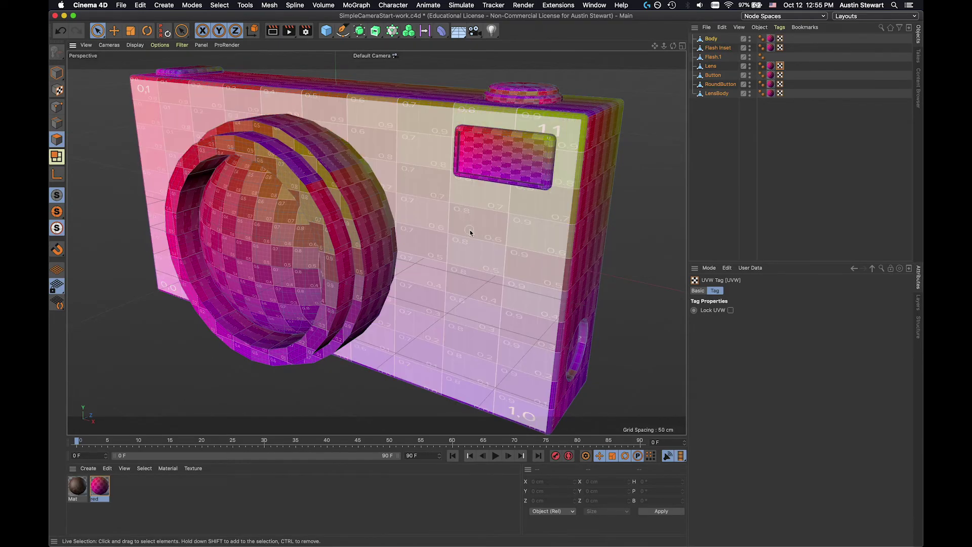
{"action": "scroll", "coordinate": [470, 232], "scroll_direction": "down", "scroll_amount": 3}
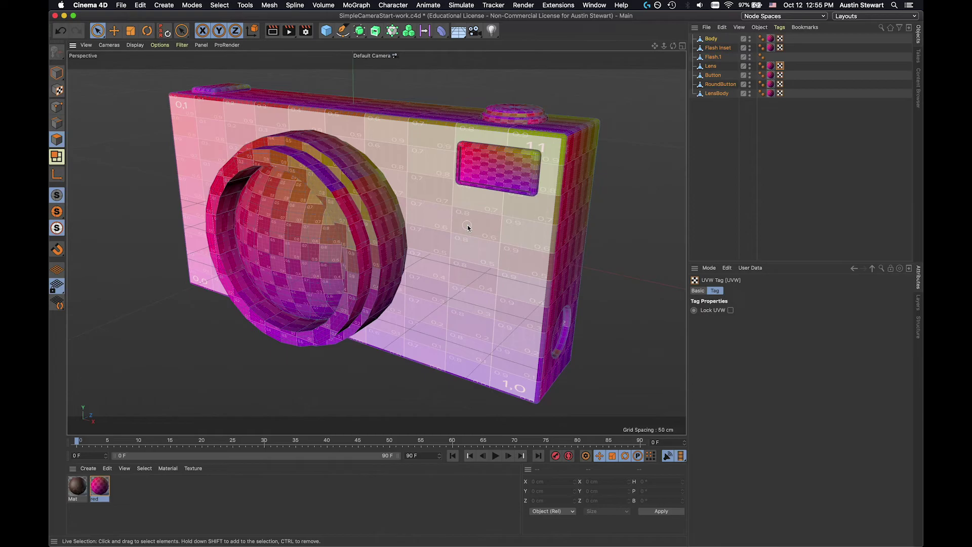
{"action": "scroll", "coordinate": [467, 225], "scroll_direction": "up", "scroll_amount": 3}
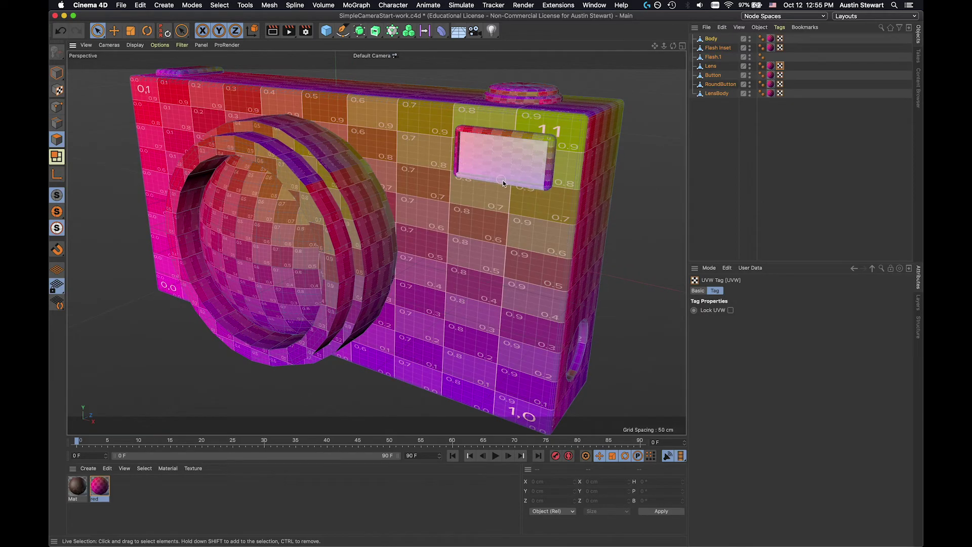
{"action": "mouse_move", "coordinate": [524, 204]}
{"action": "left_mouse_down", "text": "alt"}
{"action": "mouse_move", "coordinate": [556, 226]}
{"action": "mouse_move", "coordinate": [493, 206]}
{"action": "mouse_move", "coordinate": [473, 166]}
{"action": "mouse_move", "coordinate": [517, 190]}
{"action": "mouse_move", "coordinate": [557, 193]}
{"action": "mouse_move", "coordinate": [533, 186]}
{"action": "left_mouse_up", "text": "alt"}
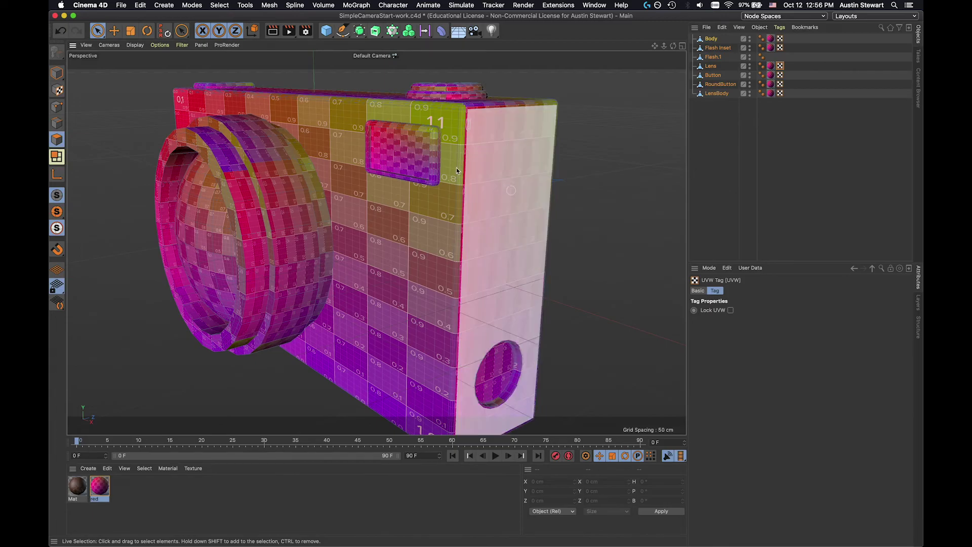
{"action": "left_click_drag", "start_coordinate": [462, 160], "coordinate": [485, 191], "text": "alt"}
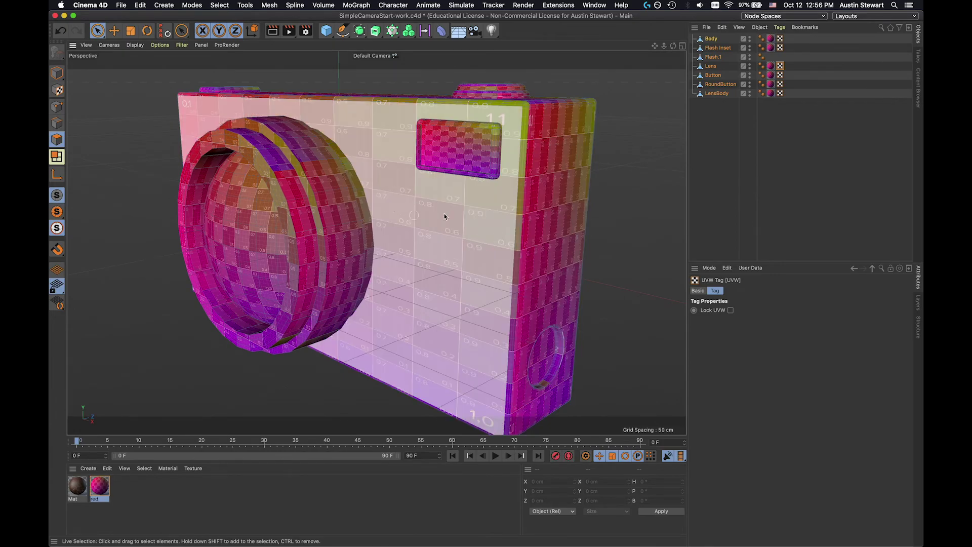
{"action": "left_click_drag", "start_coordinate": [442, 222], "coordinate": [380, 212], "text": "alt"}
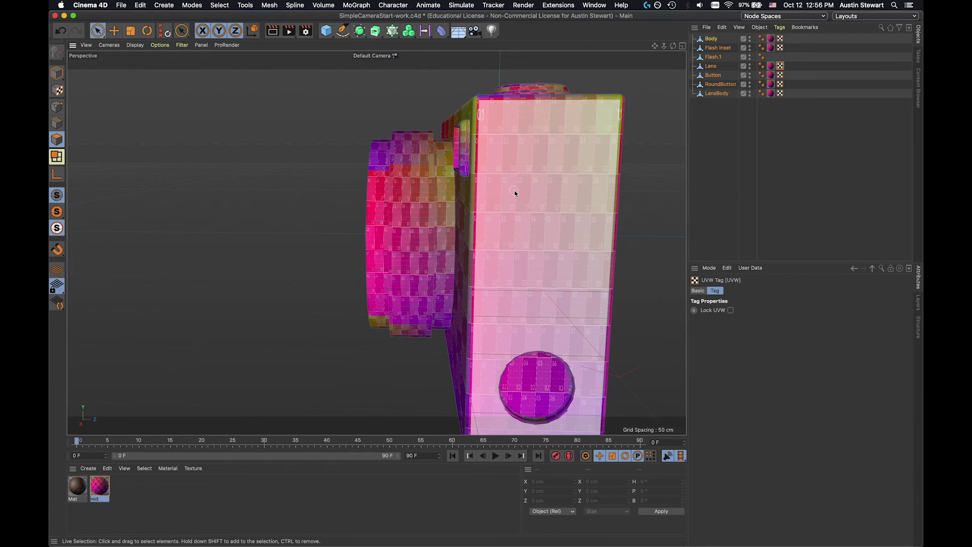
{"action": "scroll", "coordinate": [465, 135], "scroll_direction": "up", "scroll_amount": 5}
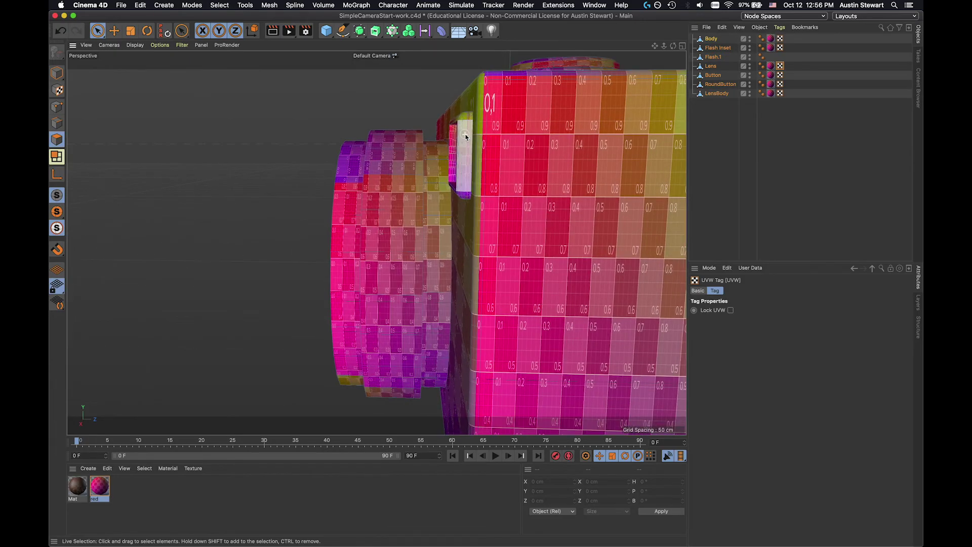
{"action": "scroll", "coordinate": [466, 136], "scroll_direction": "up", "scroll_amount": 5}
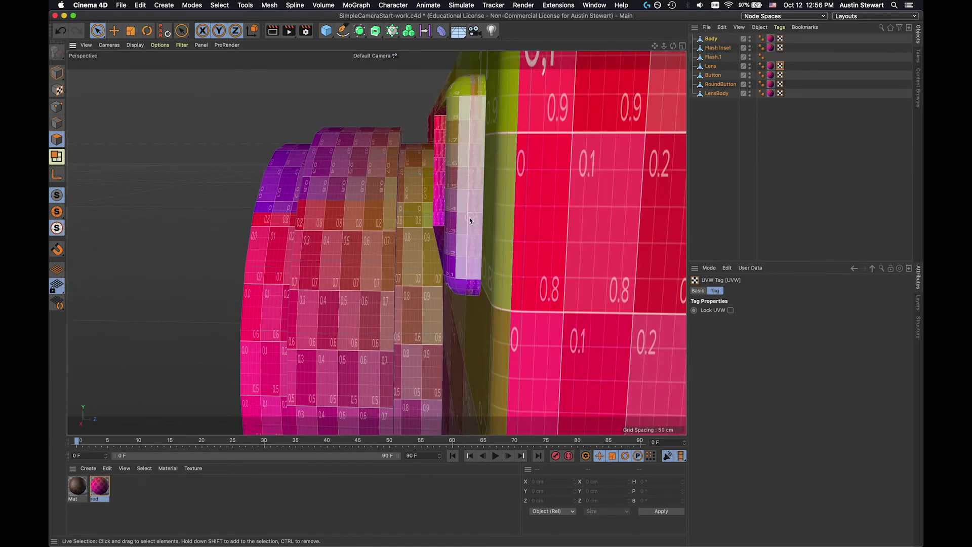
{"action": "left_click_drag", "start_coordinate": [466, 288], "coordinate": [466, 288], "text": "alt"}
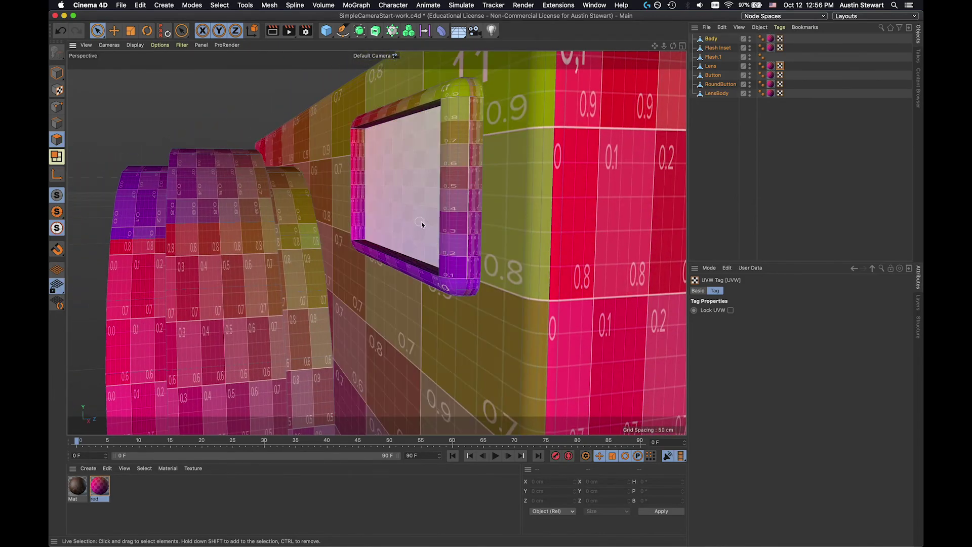
{"action": "left_click_drag", "start_coordinate": [438, 234], "coordinate": [460, 173], "text": "alt"}
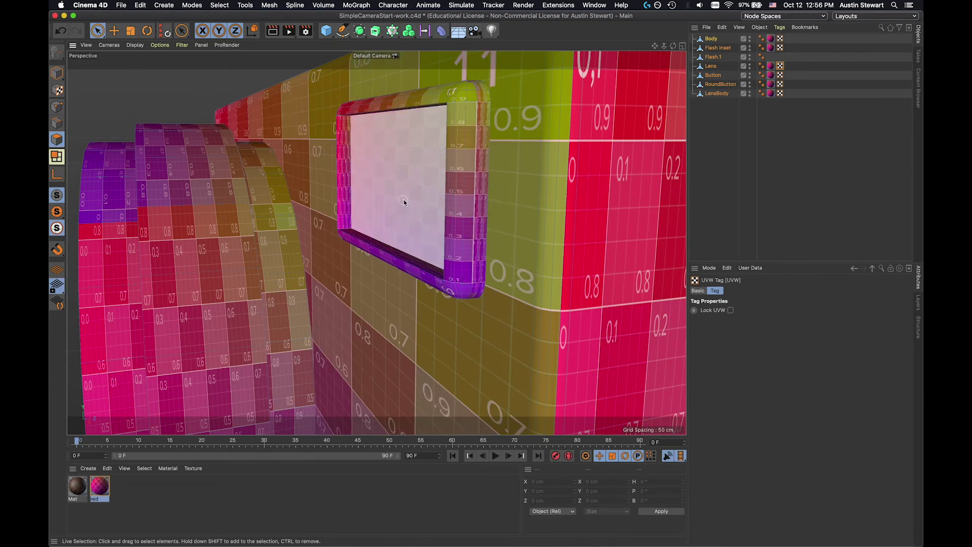
{"action": "scroll", "coordinate": [403, 200], "scroll_direction": "down", "scroll_amount": 5}
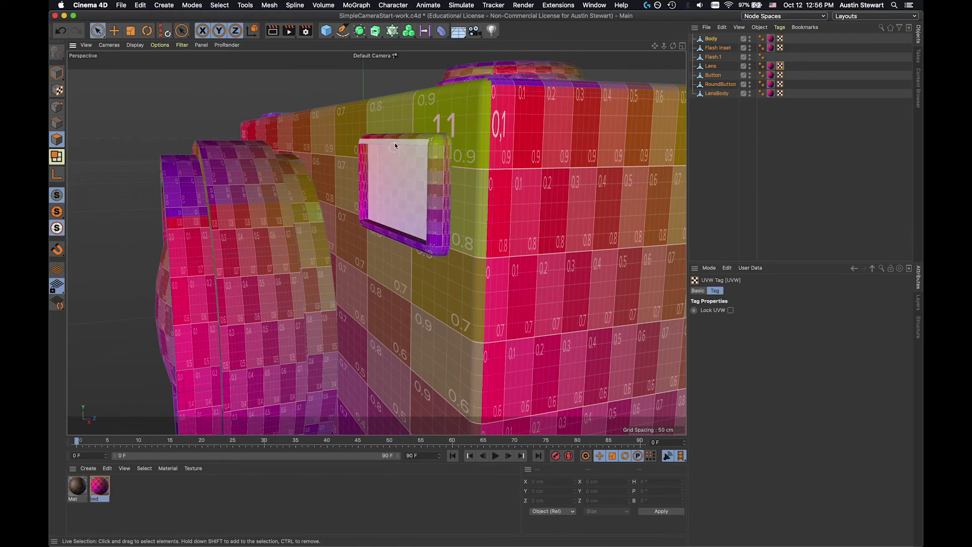
Examine the checker mapping on the round button, the circular recess in the body's side, and the camera's front and top.
{"action": "left_click_drag", "start_coordinate": [400, 210], "coordinate": [473, 304], "text": "alt"}
{"action": "scroll", "coordinate": [451, 189], "scroll_direction": "up", "scroll_amount": 5}
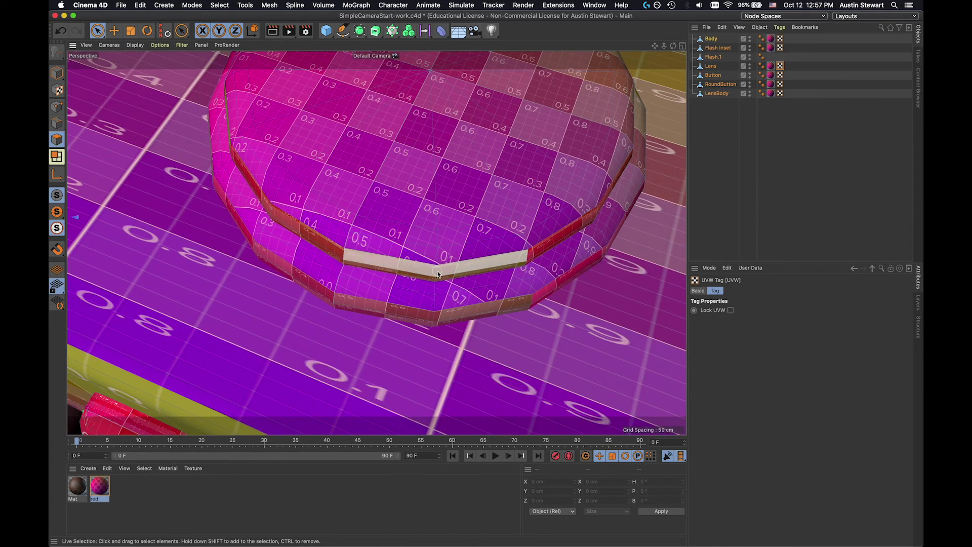
{"action": "left_click_drag", "start_coordinate": [325, 259], "coordinate": [353, 201], "text": "alt"}
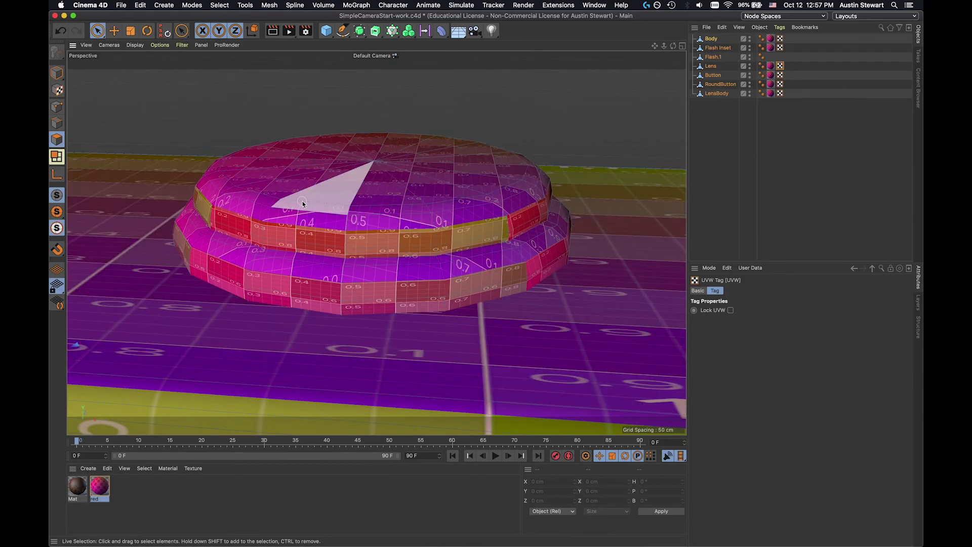
{"action": "scroll", "coordinate": [263, 278], "scroll_direction": "down", "scroll_amount": 2}
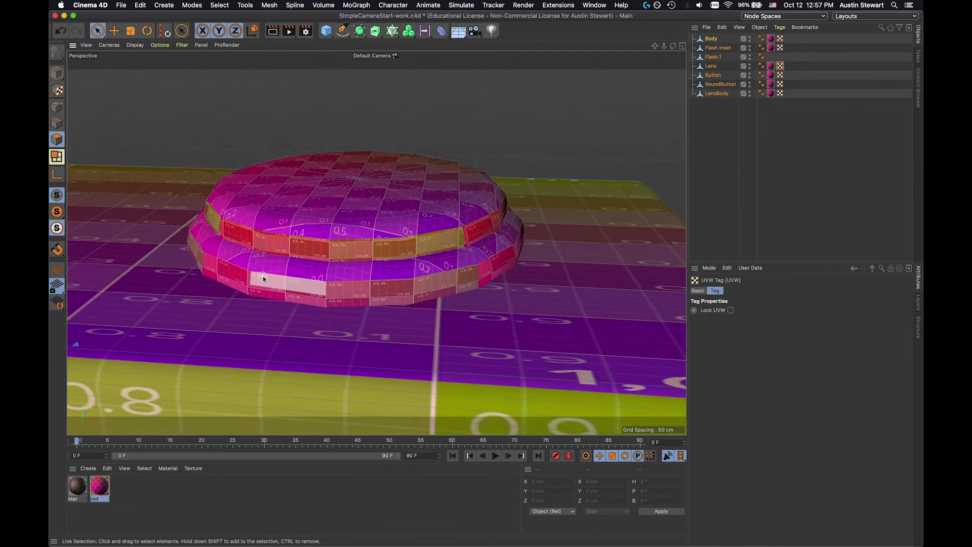
{"action": "scroll", "coordinate": [262, 277], "scroll_direction": "down", "scroll_amount": 4}
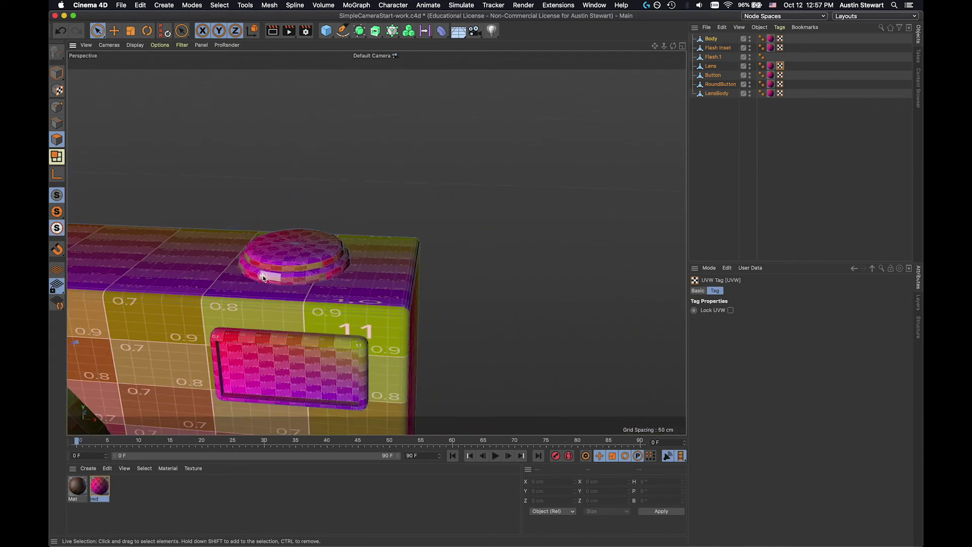
{"action": "left_click_drag", "start_coordinate": [208, 240], "coordinate": [144, 220], "text": "alt"}
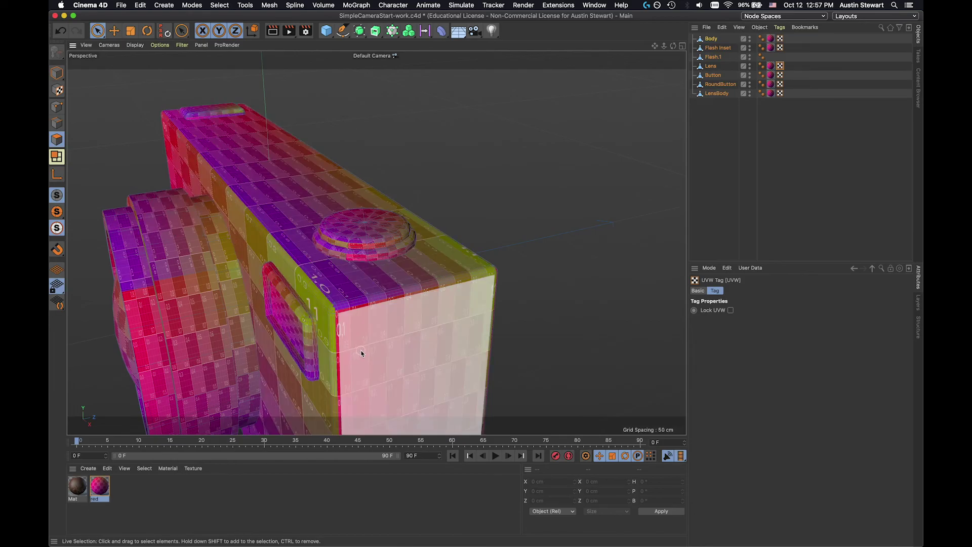
{"action": "left_click_drag", "start_coordinate": [361, 360], "coordinate": [320, 178], "text": "alt"}
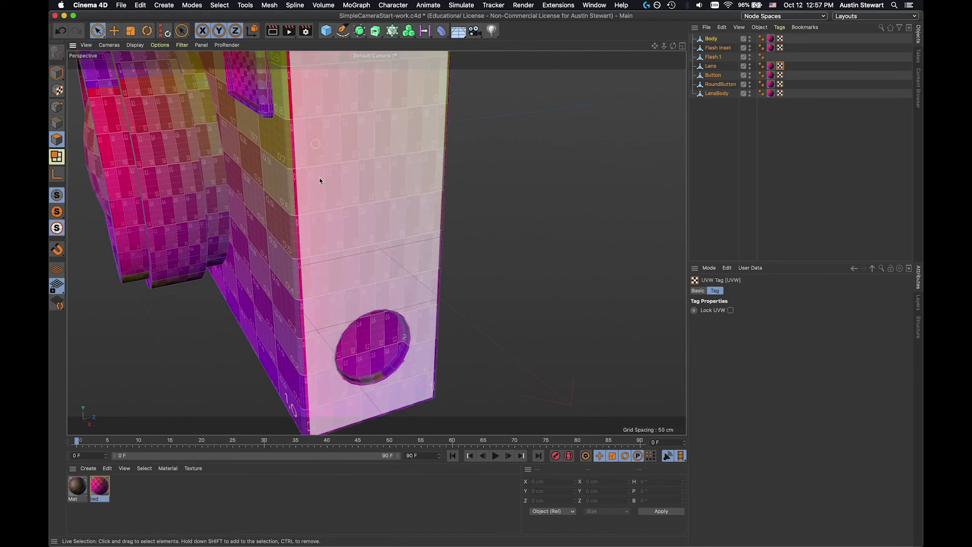
{"action": "scroll", "coordinate": [360, 369], "scroll_direction": "down", "scroll_amount": 4}
{"action": "scroll", "coordinate": [359, 365], "scroll_direction": "up", "scroll_amount": 10}
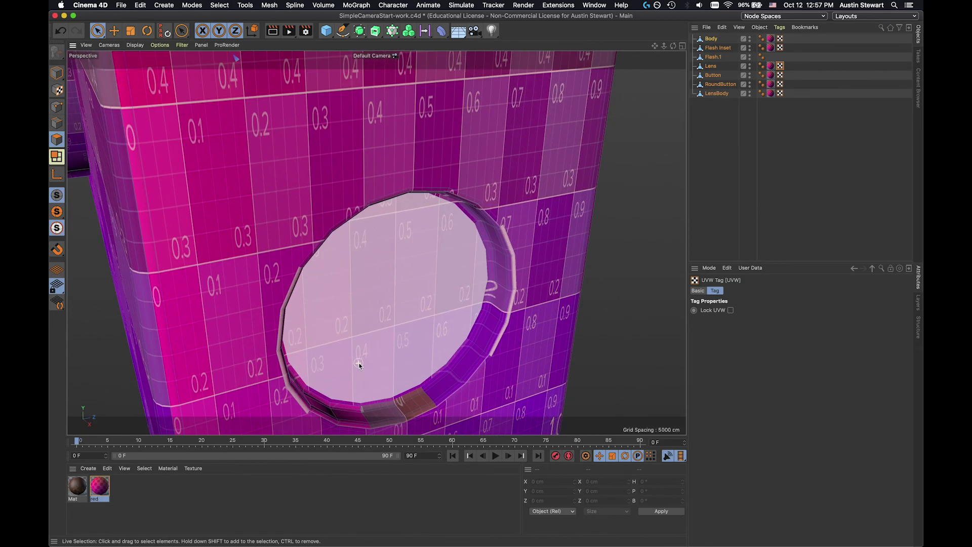
{"action": "left_click_drag", "start_coordinate": [437, 294], "coordinate": [581, 316], "text": "alt"}
{"action": "scroll", "coordinate": [466, 311], "scroll_direction": "down", "scroll_amount": 5}
{"action": "scroll", "coordinate": [369, 265], "scroll_direction": "up", "scroll_amount": 3}
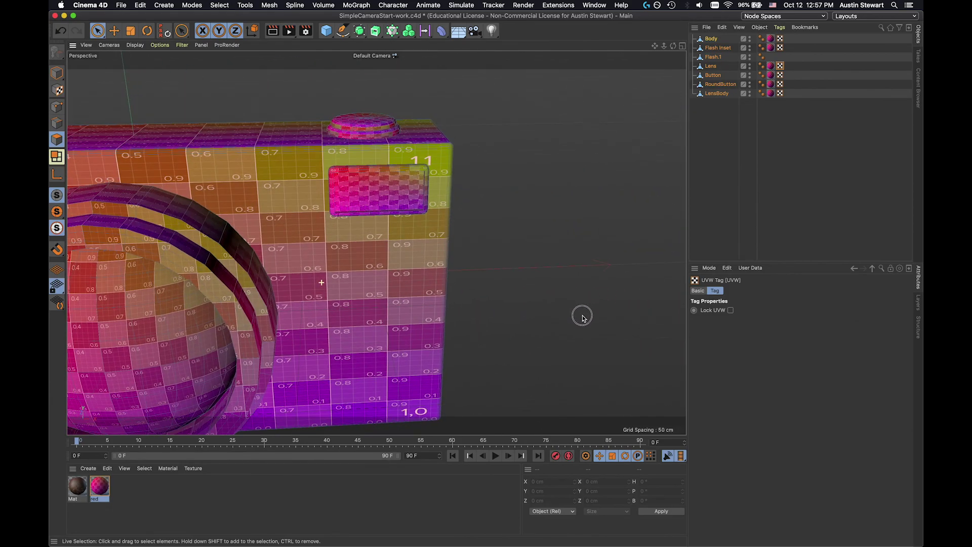
{"action": "left_click_drag", "start_coordinate": [388, 266], "coordinate": [436, 321], "text": "alt"}
{"action": "mouse_move", "coordinate": [350, 281]}
{"action": "left_mouse_down", "text": "alt"}
{"action": "mouse_move", "coordinate": [339, 305]}
{"action": "mouse_move", "coordinate": [345, 292]}
{"action": "left_mouse_up", "text": "alt"}
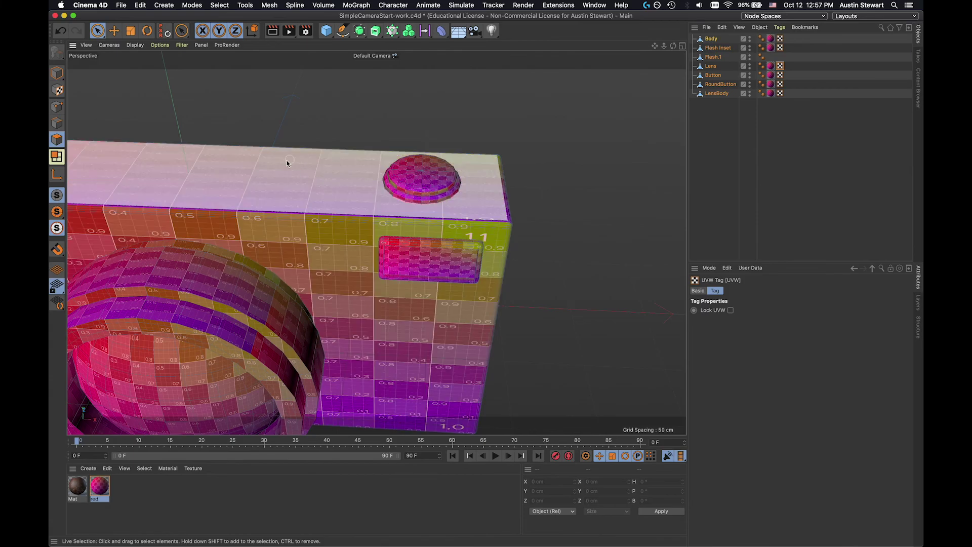
{"action": "scroll", "coordinate": [267, 175], "scroll_direction": "down", "scroll_amount": 5}
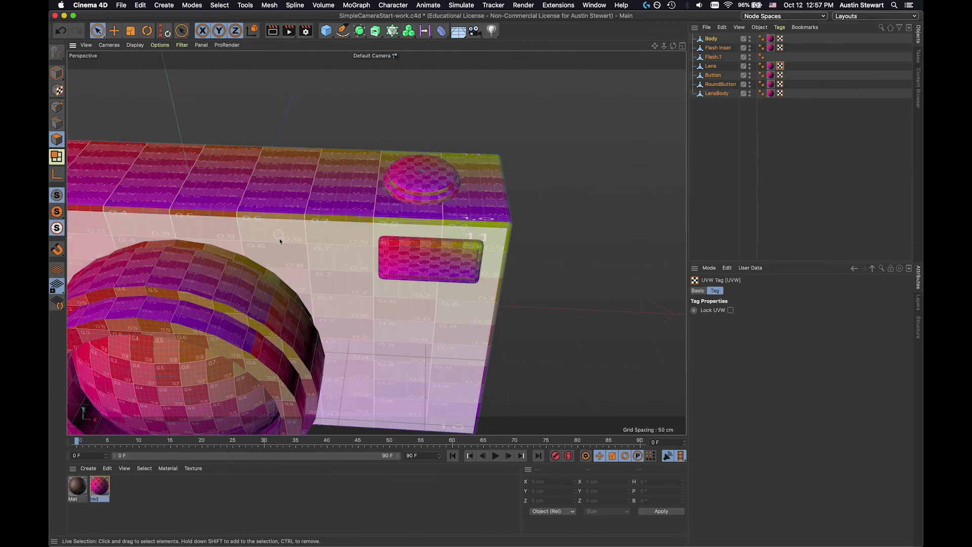
{"action": "left_click_drag", "start_coordinate": [230, 252], "coordinate": [306, 163], "text": "alt"}
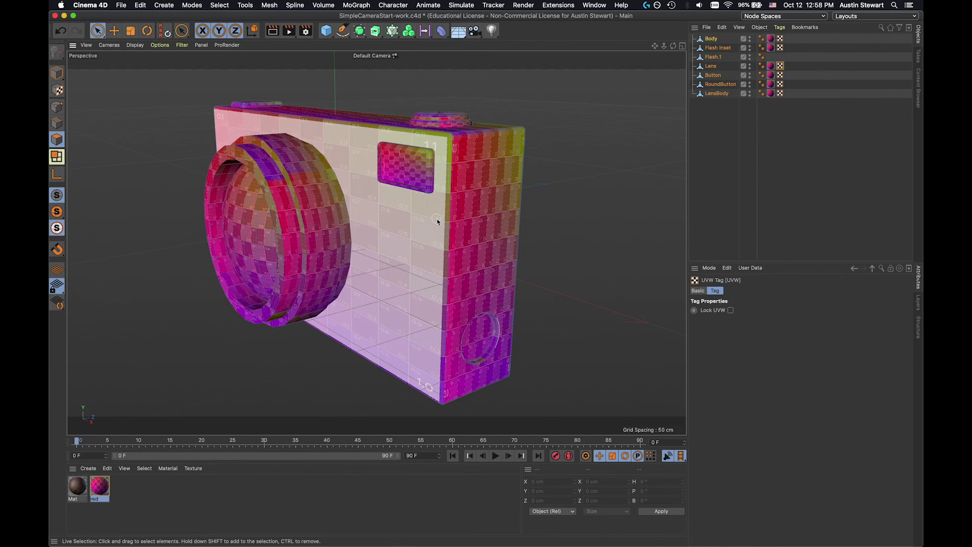
{"action": "scroll", "coordinate": [437, 219], "scroll_direction": "down", "scroll_amount": 1}
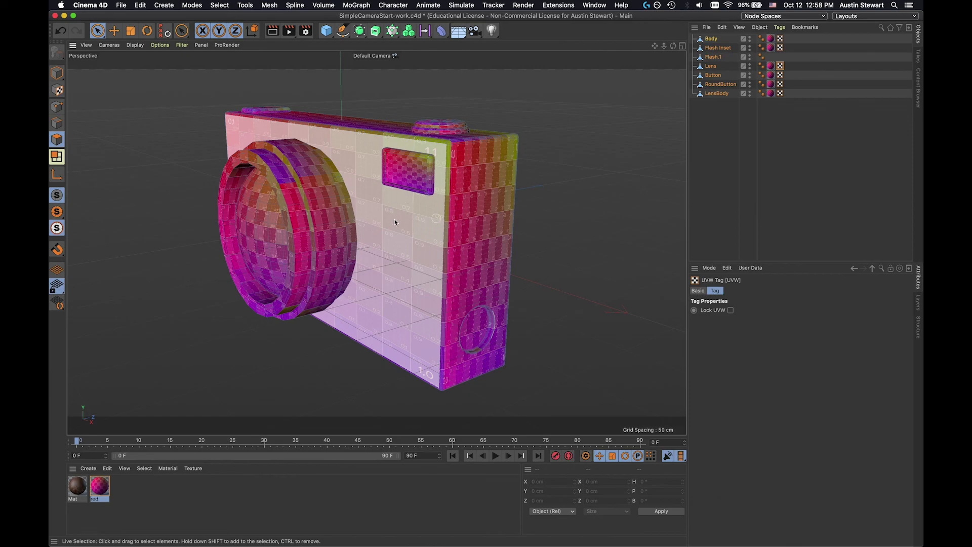
{"action": "key", "text": "super+z"}
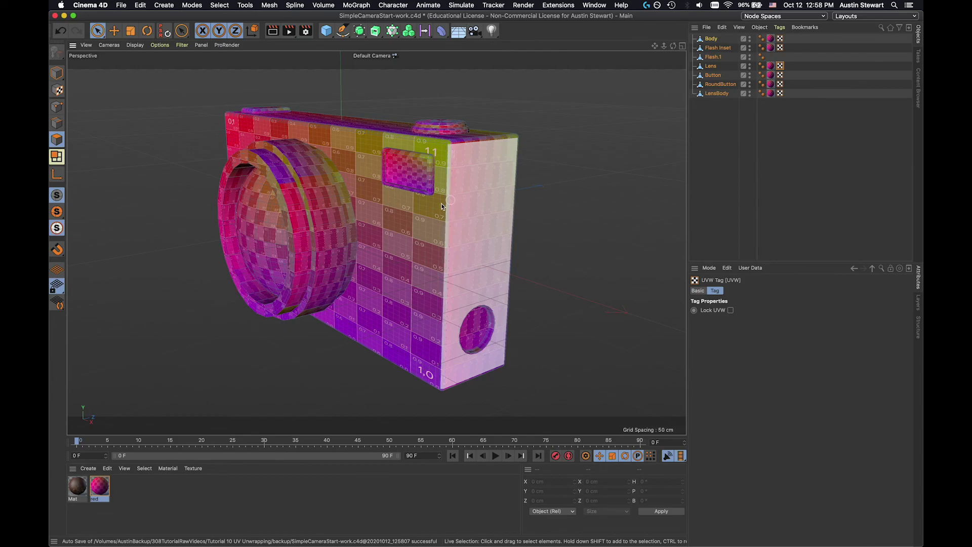
{"action": "key", "text": "super+shift+z"}
{"action": "key", "text": "super+z"}
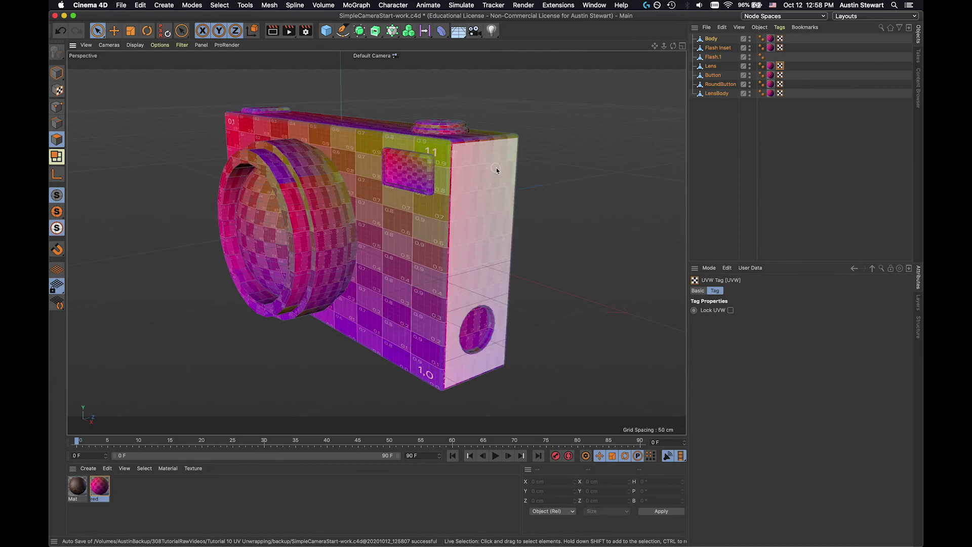
{"action": "key", "text": "super+shift+z"}
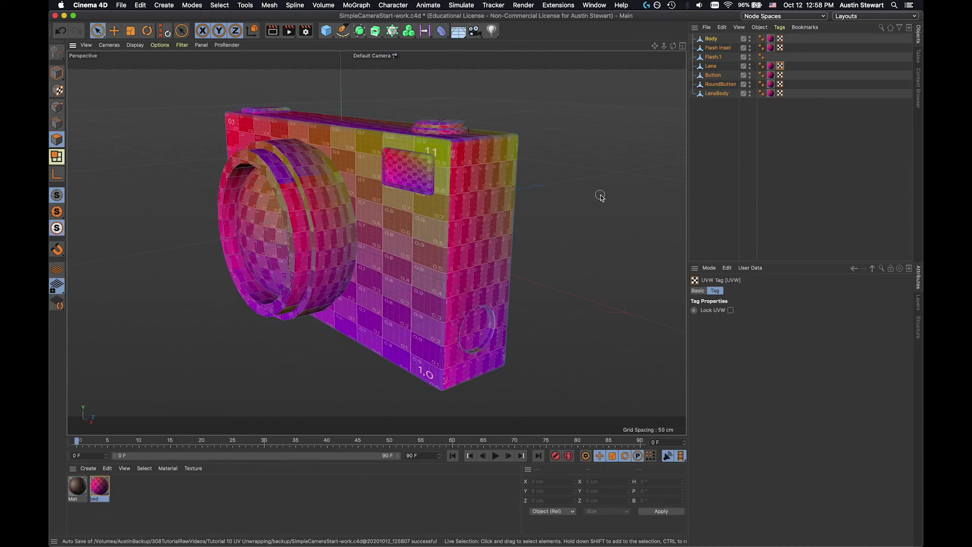
{"action": "key", "text": "super+z"}
{"action": "key", "text": "super+shift+z"}
{"action": "key", "text": "super+z"}
{"action": "key", "text": "super+shift+z"}
{"action": "key", "text": "super+z"}
{"action": "key", "text": "super+shift+z"}
{"action": "key", "text": "super+z"}
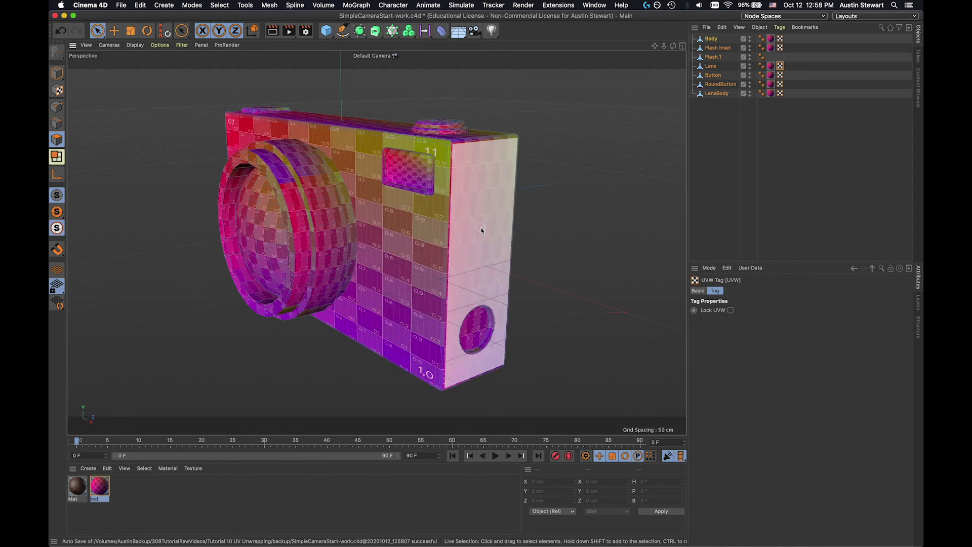